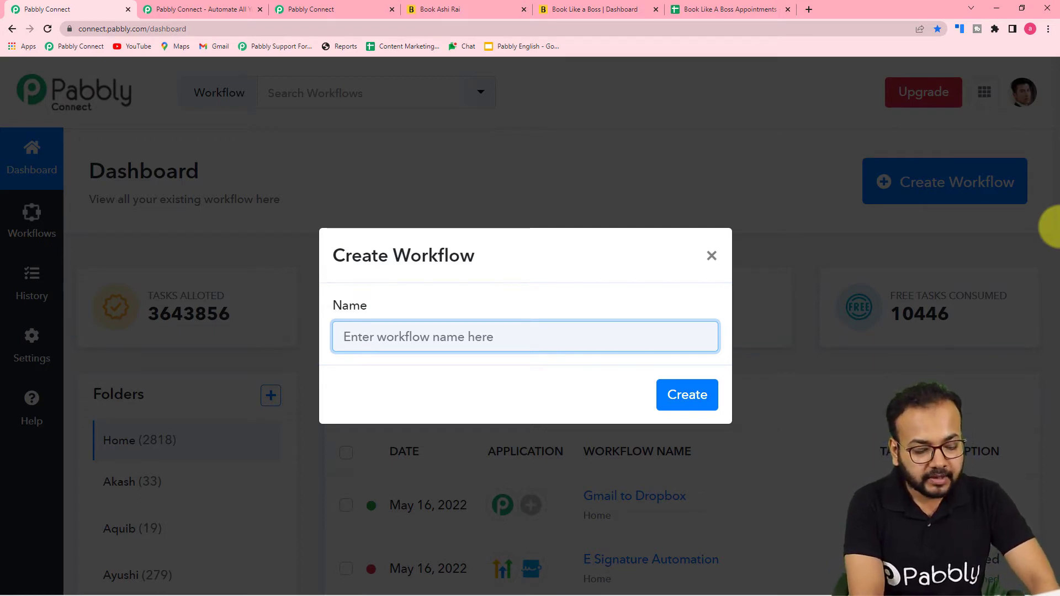
Name the new workflow 'Book Like A Boss to Google Sheets' and create it
text(Book Like A Boss to)
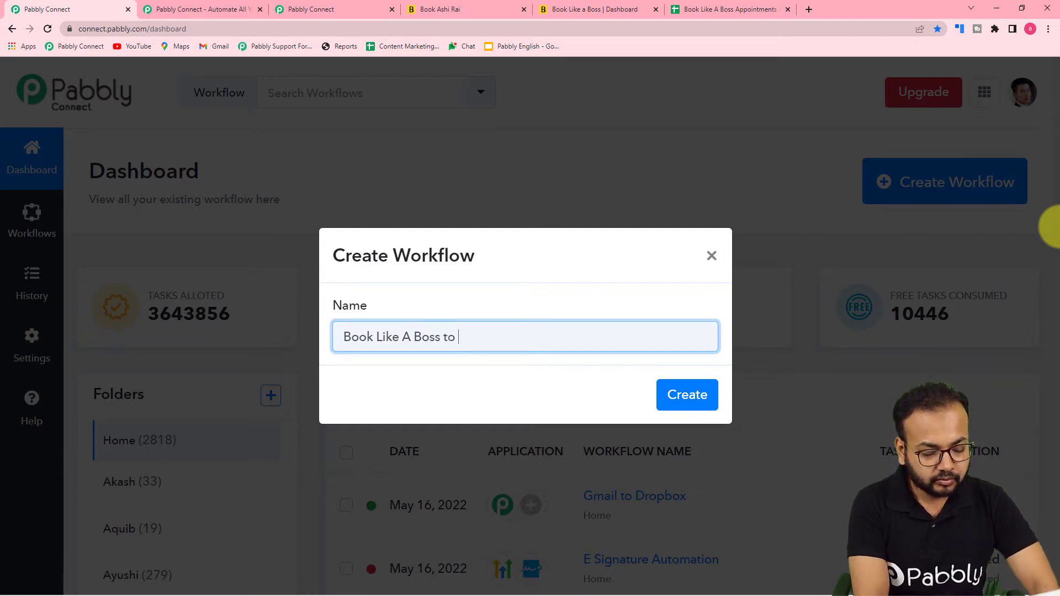
text(e s)
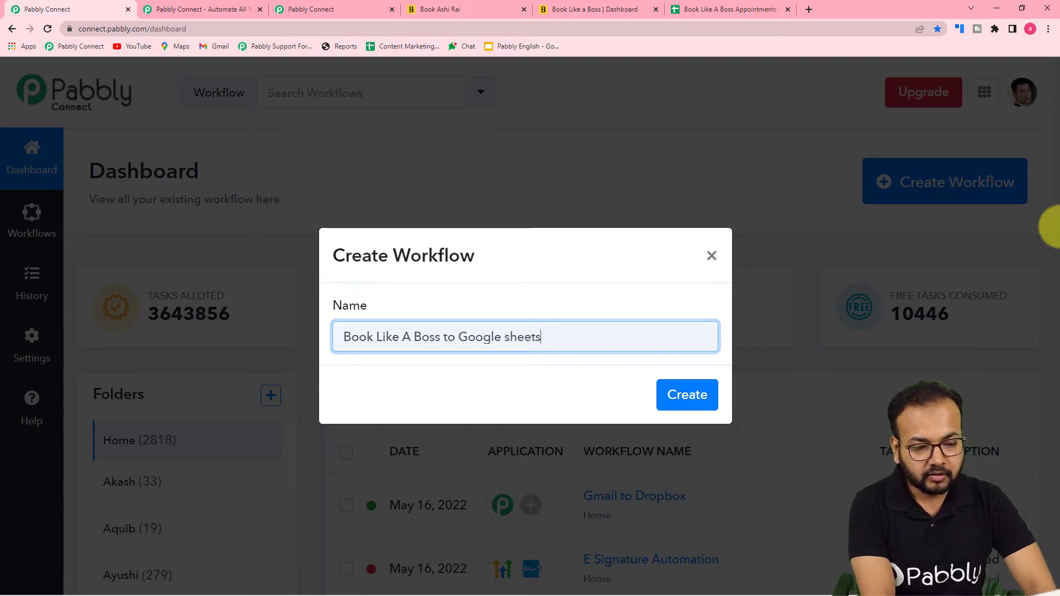
key(BackSpace)
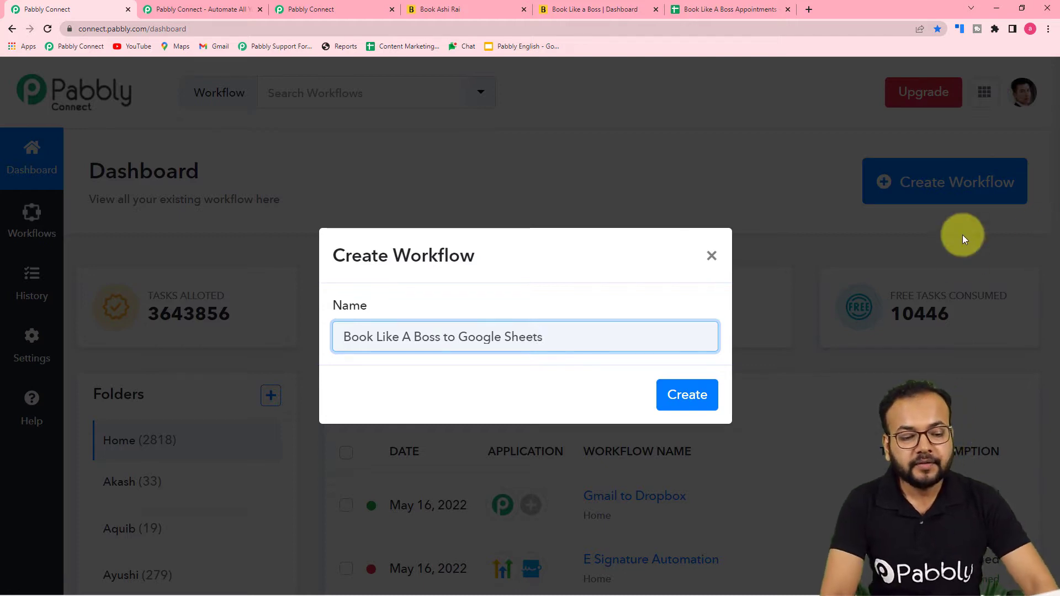
click(699, 396)
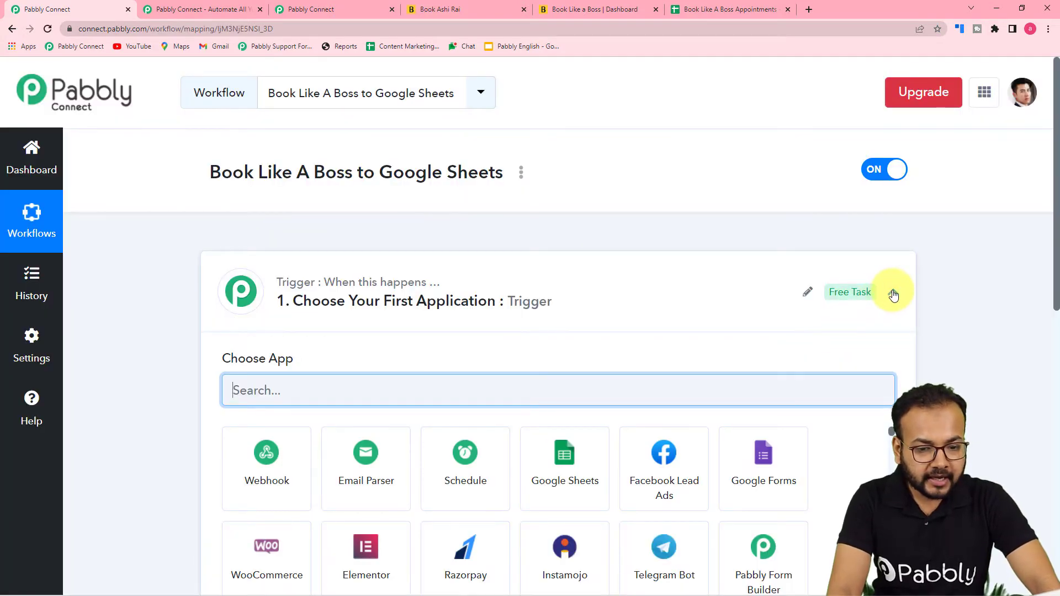
Search the trigger step's app list for 'book' to find Book Like A Boss
click(894, 294)
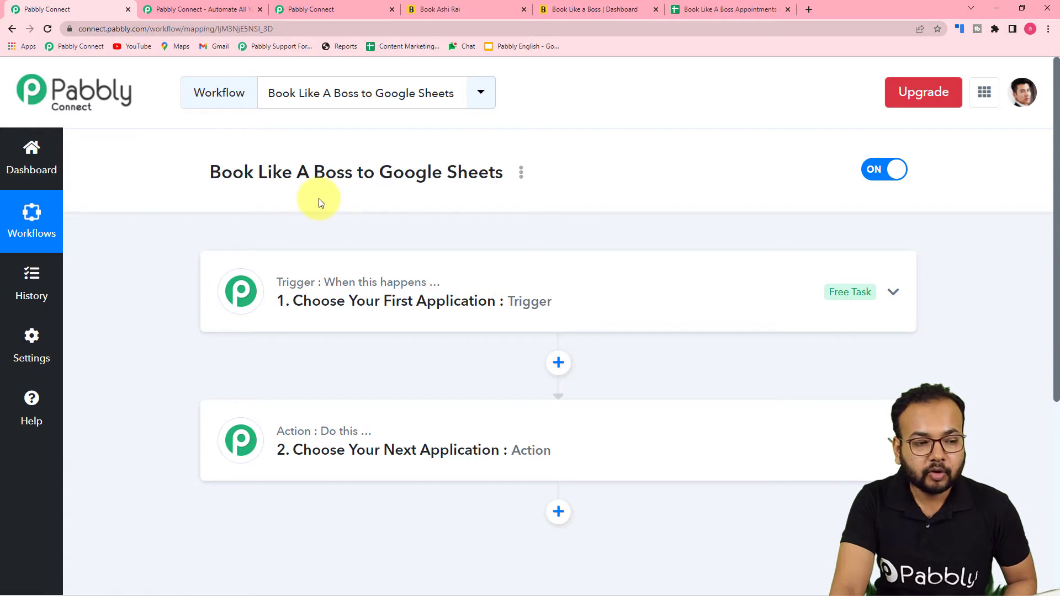
mouse_move(316, 432)
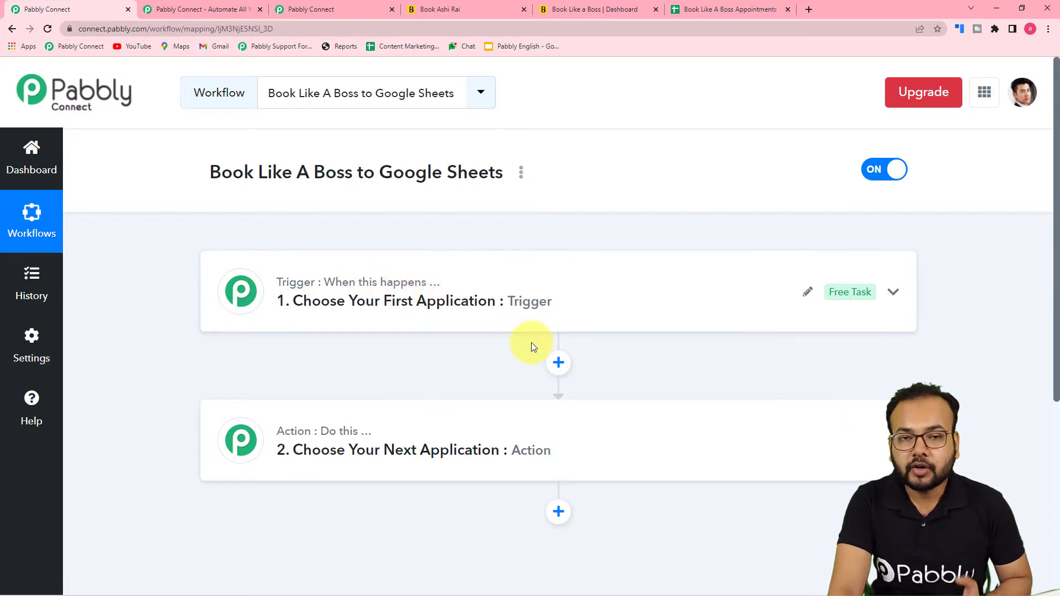
click(331, 324)
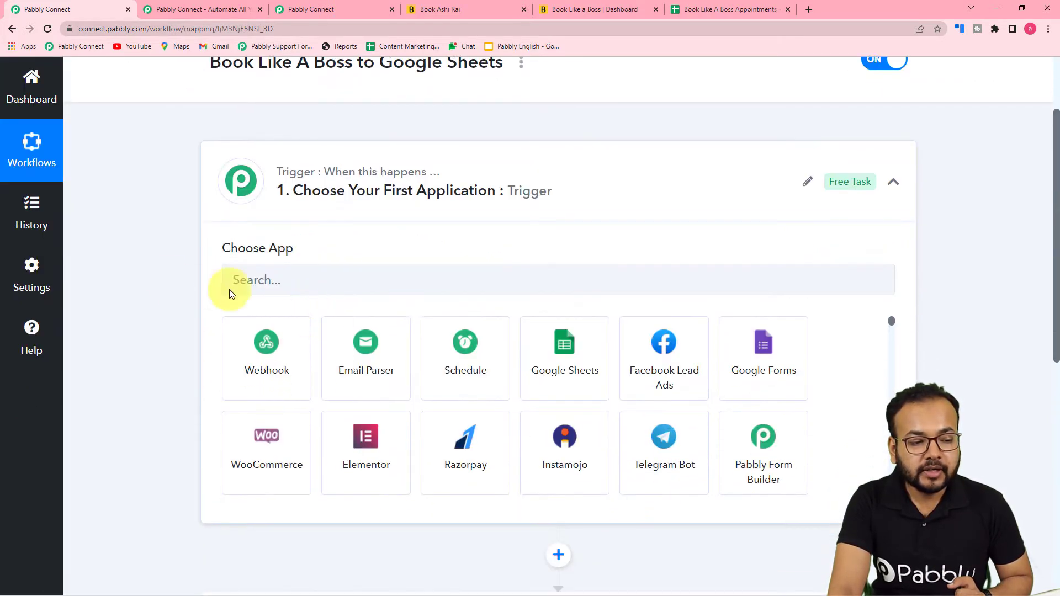
click(387, 287)
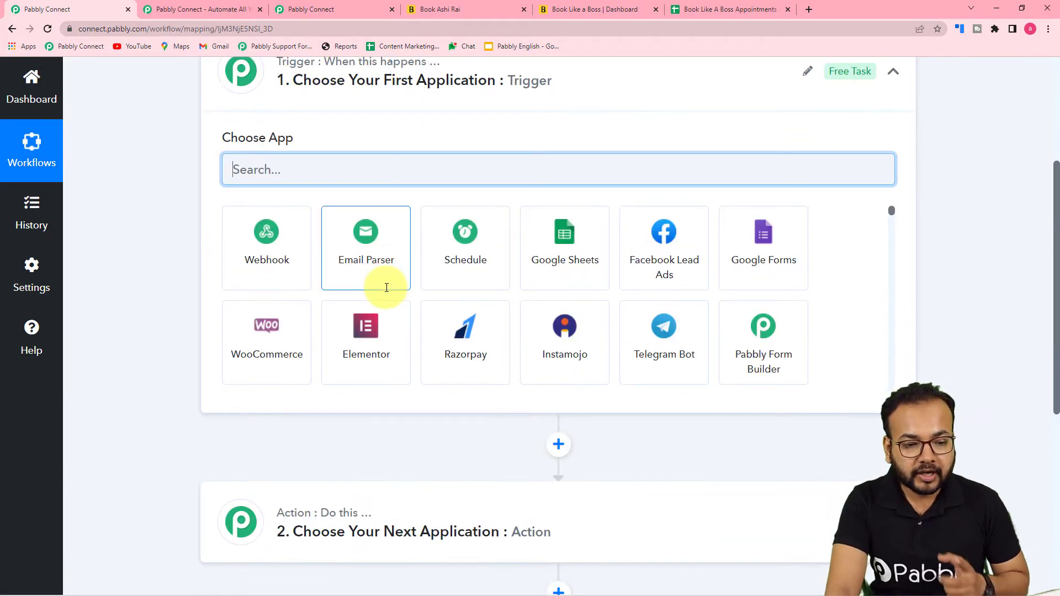
text(book)
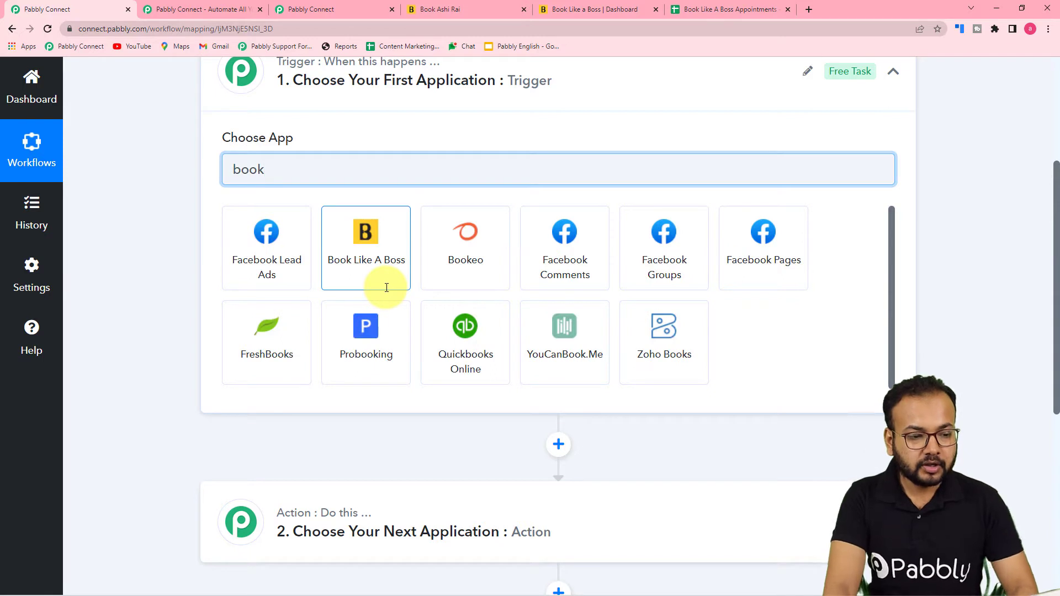
Set the trigger to Book Like A Boss's New Booking Created event and copy its webhook URL
click(359, 272)
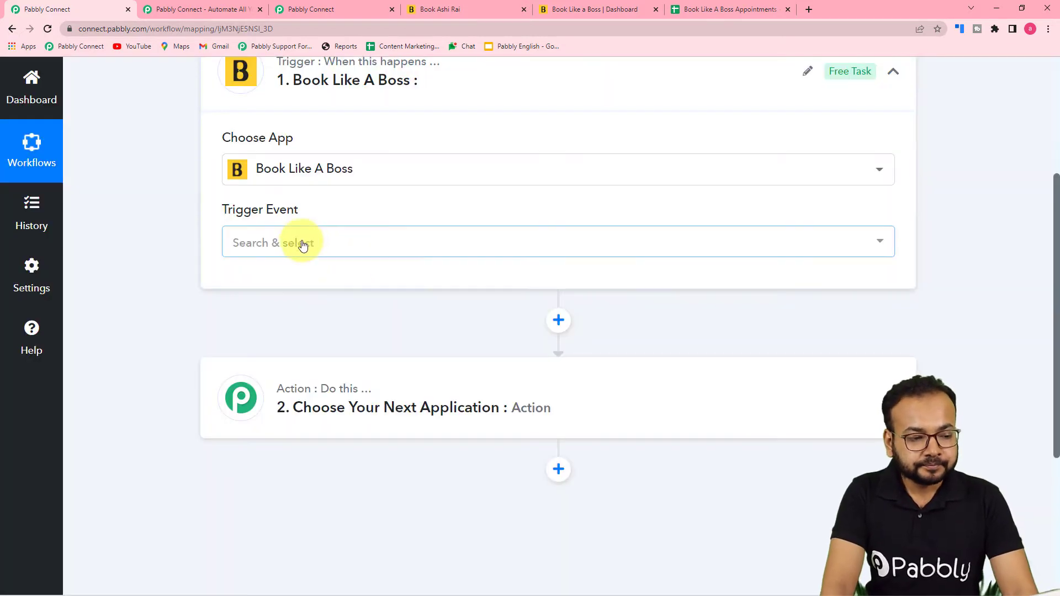
click(302, 244)
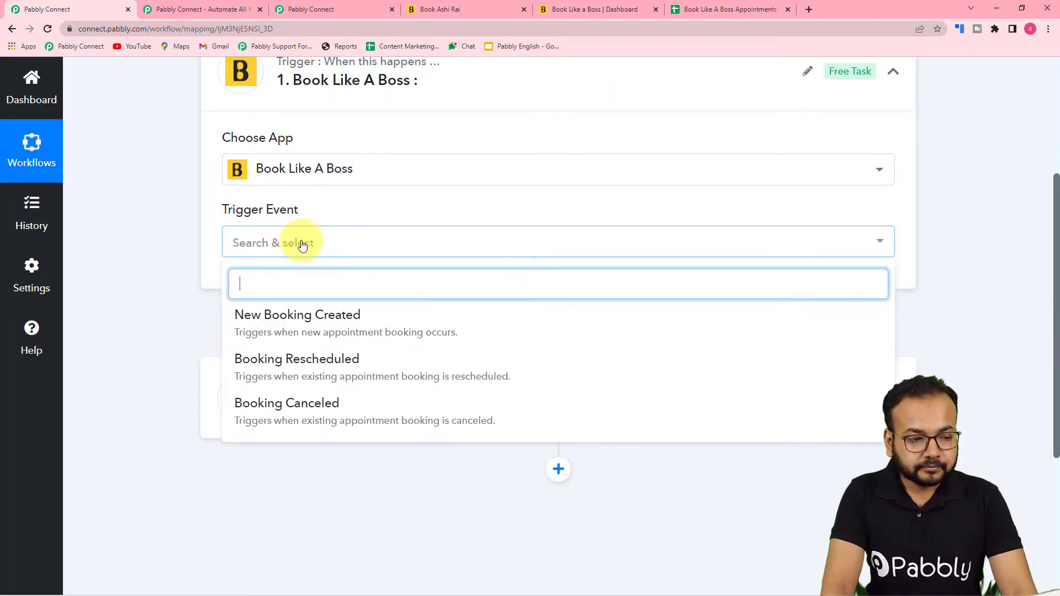
click(271, 336)
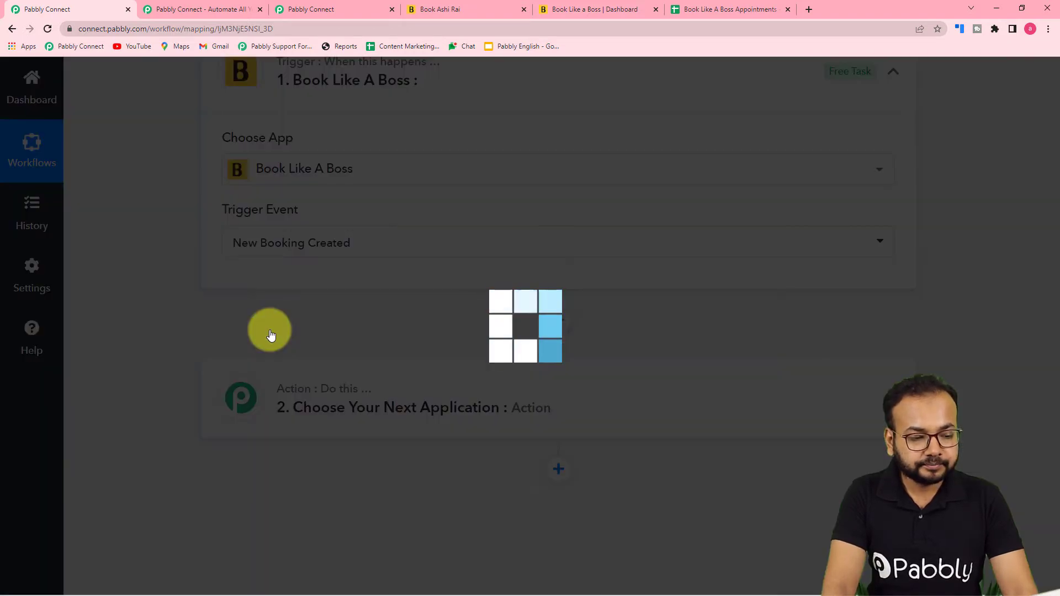
scroll(271, 331, down, 2)
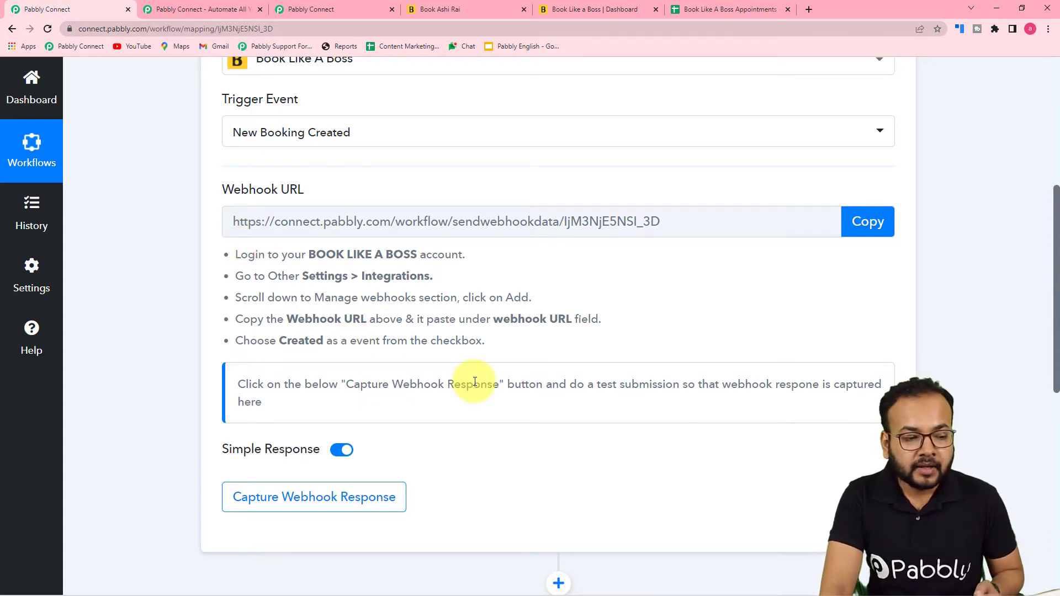
click(881, 232)
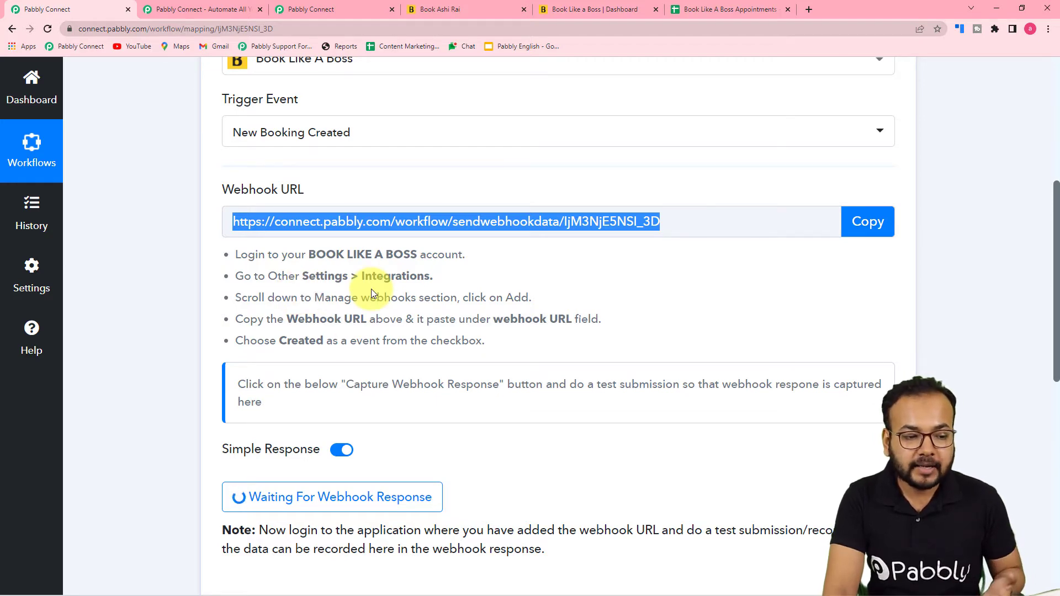
click(561, 5)
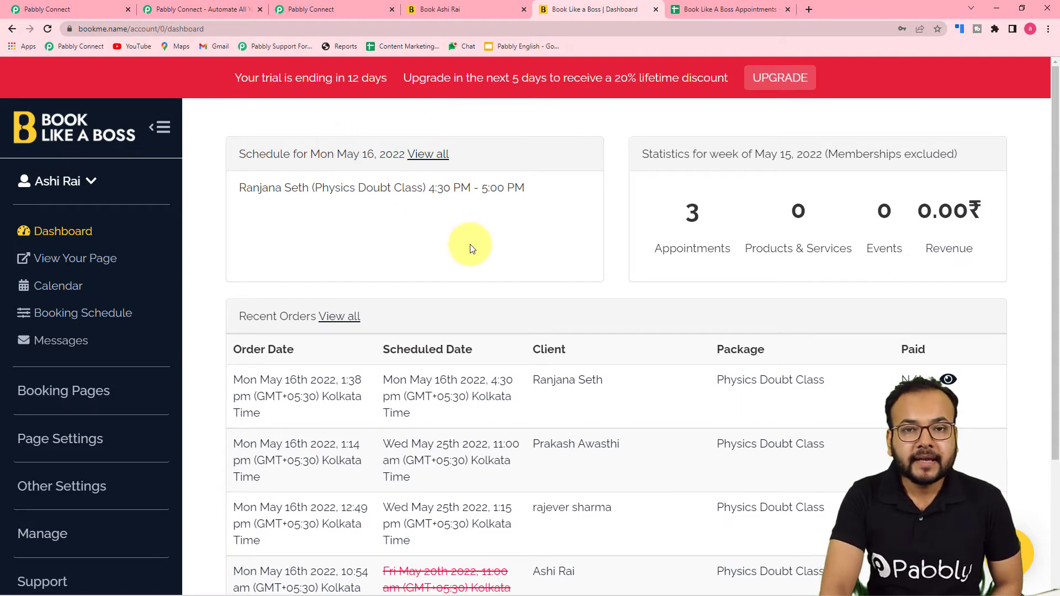
Open Book Like A Boss's Other Settings > Integrations page and scroll to Manage webhooks
scroll(151, 340, down, 3)
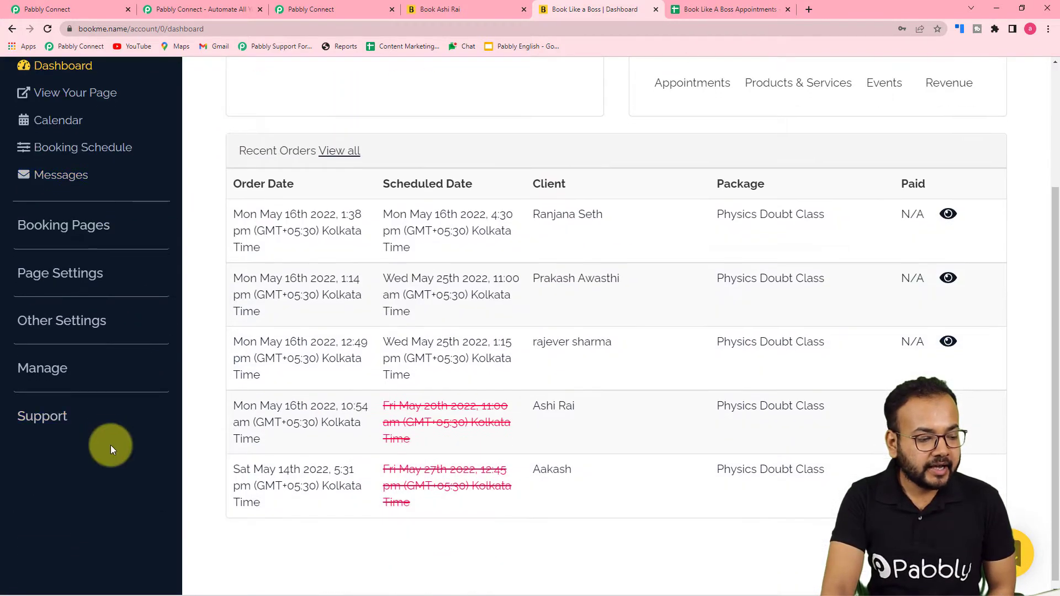
scroll(118, 407, up, 3)
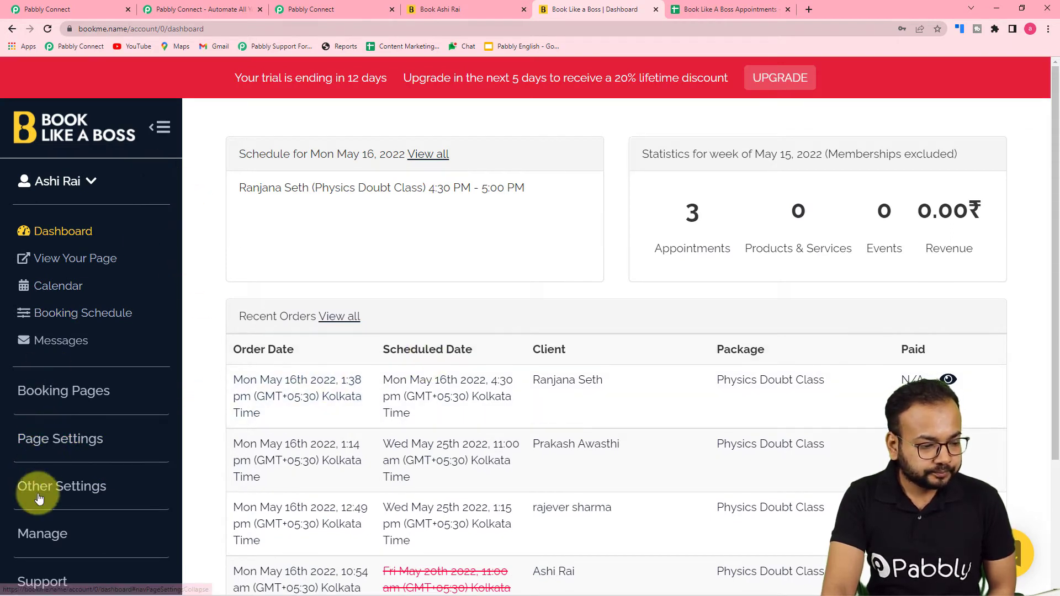
scroll(77, 496, down, 1)
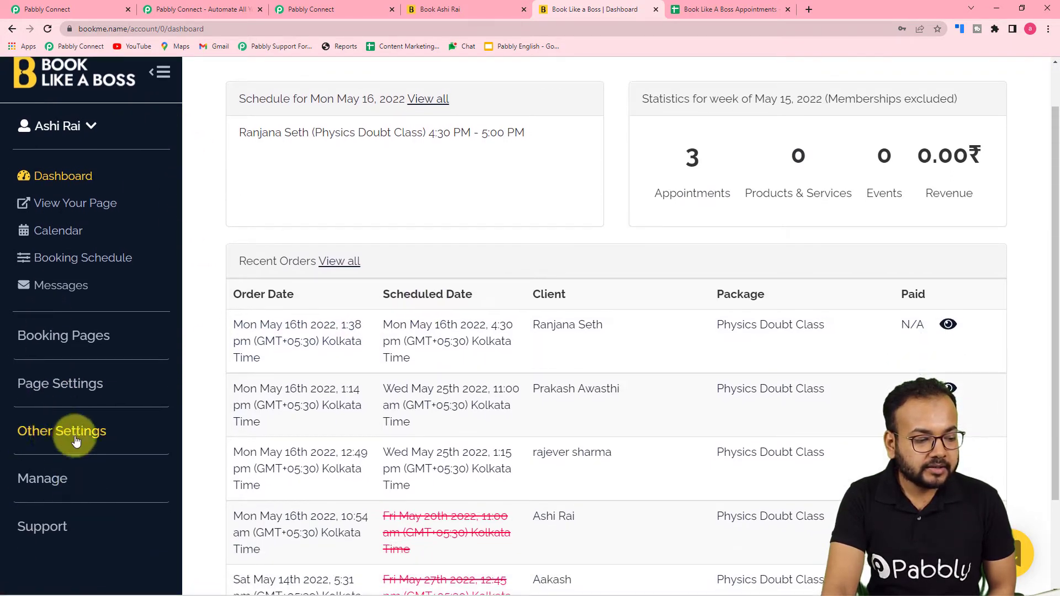
click(59, 432)
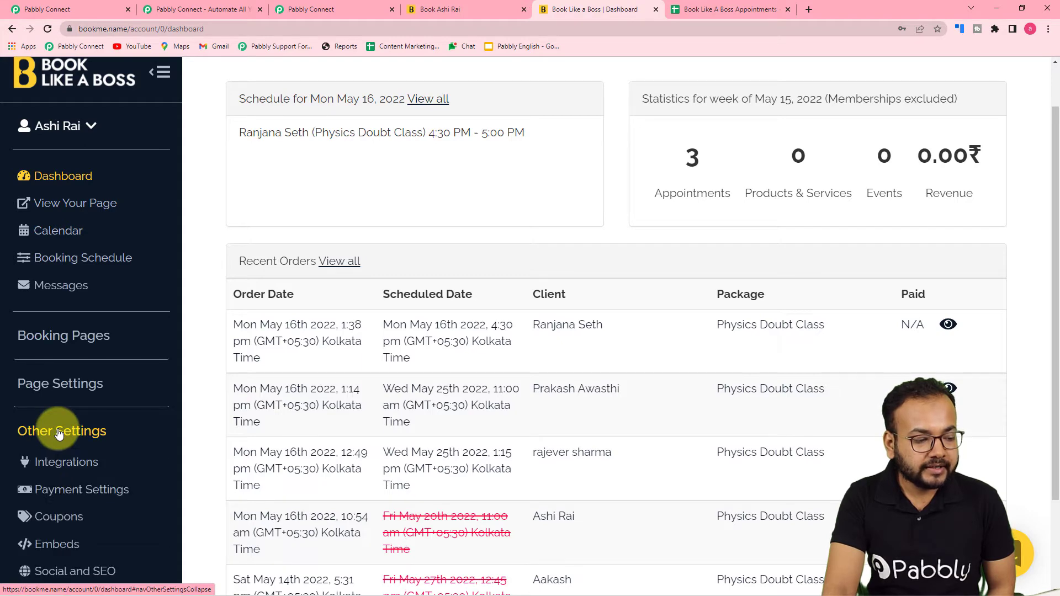
scroll(55, 433, down, 2)
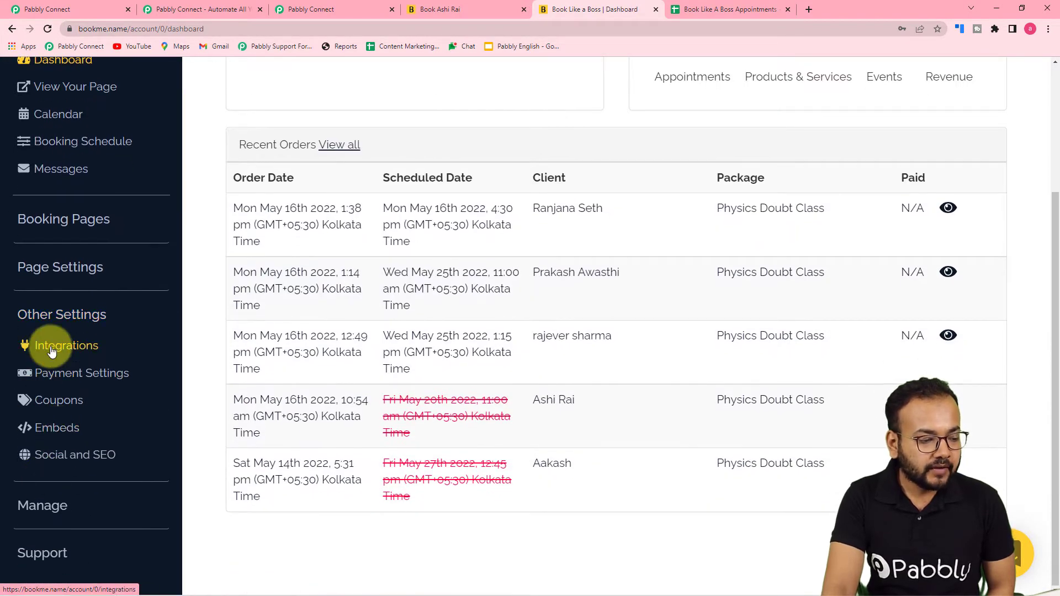
click(53, 352)
scroll(534, 201, down, 8)
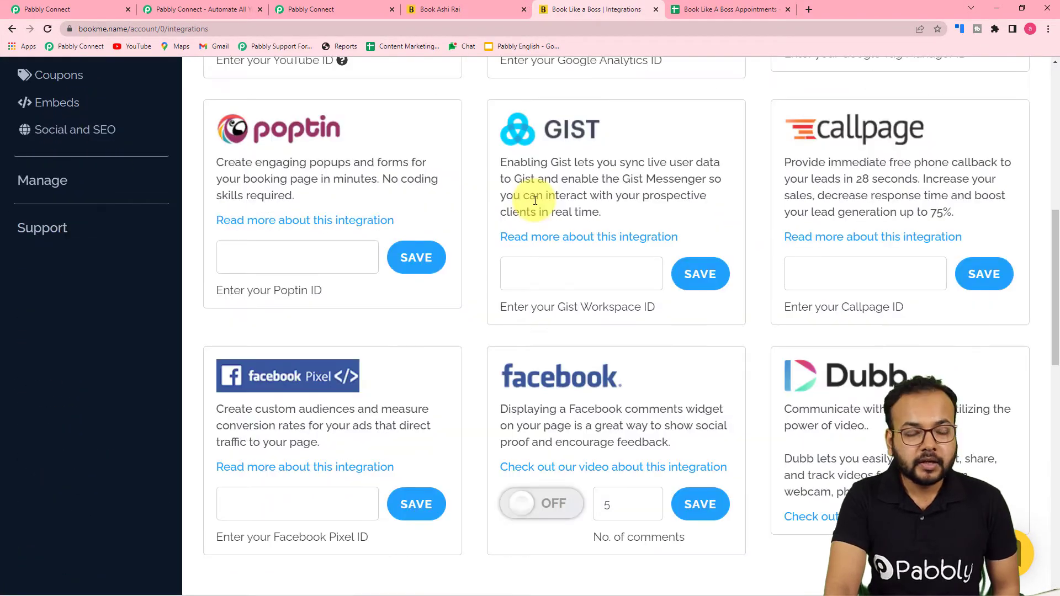
scroll(535, 200, down, 7)
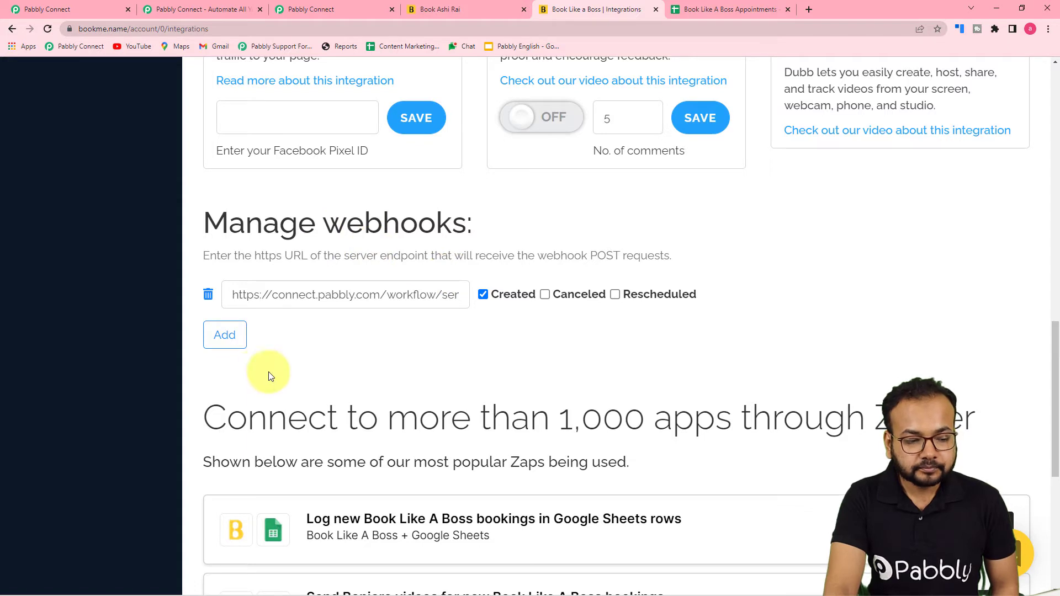
Copy the Pabbly Connect workflow's webhook URL again
click(231, 340)
click(370, 334)
click(326, 12)
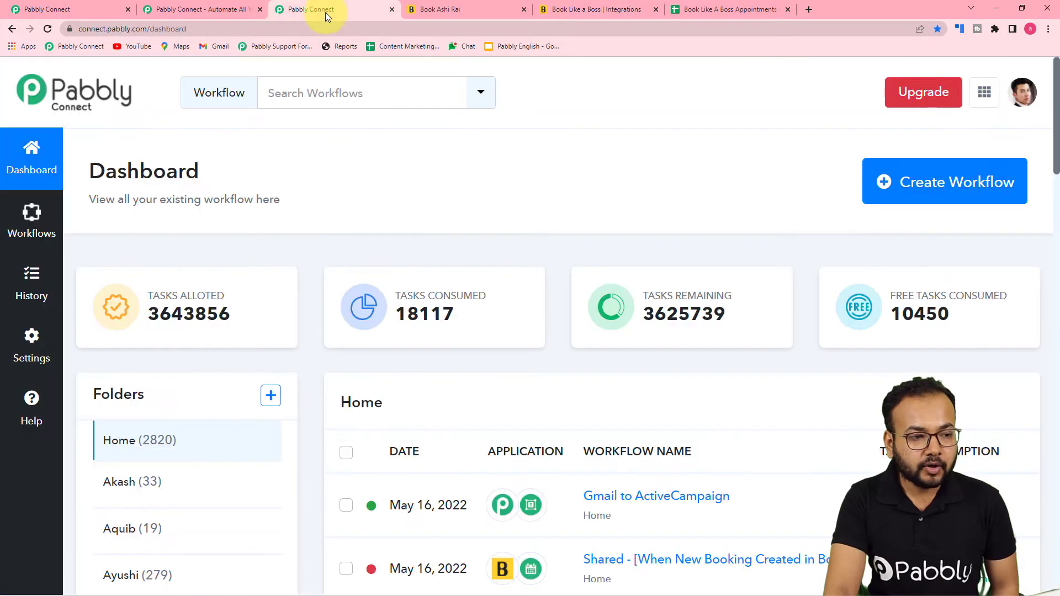
click(98, 8)
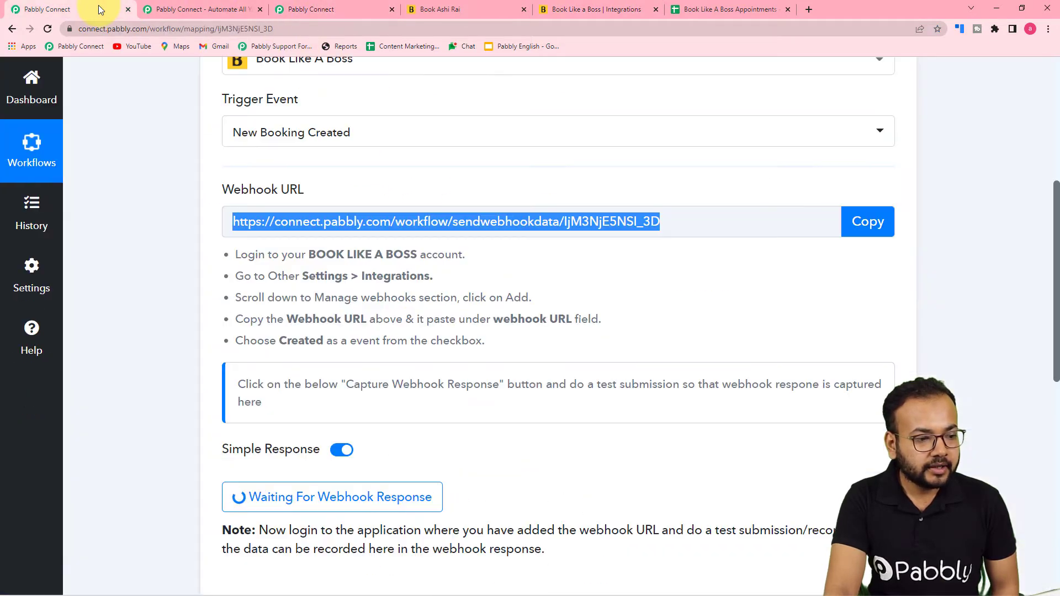
click(879, 223)
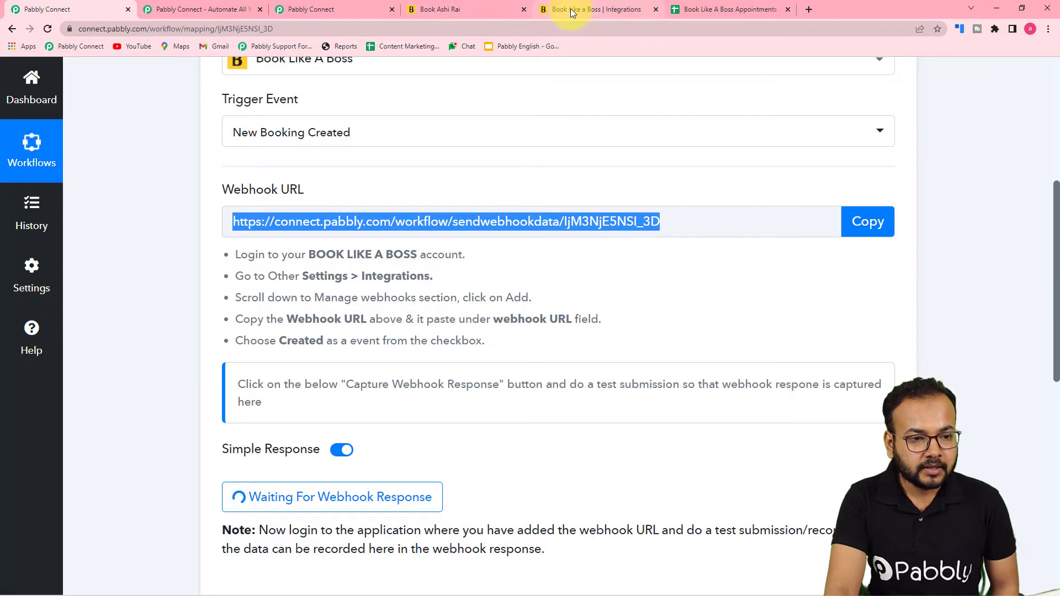
click(571, 9)
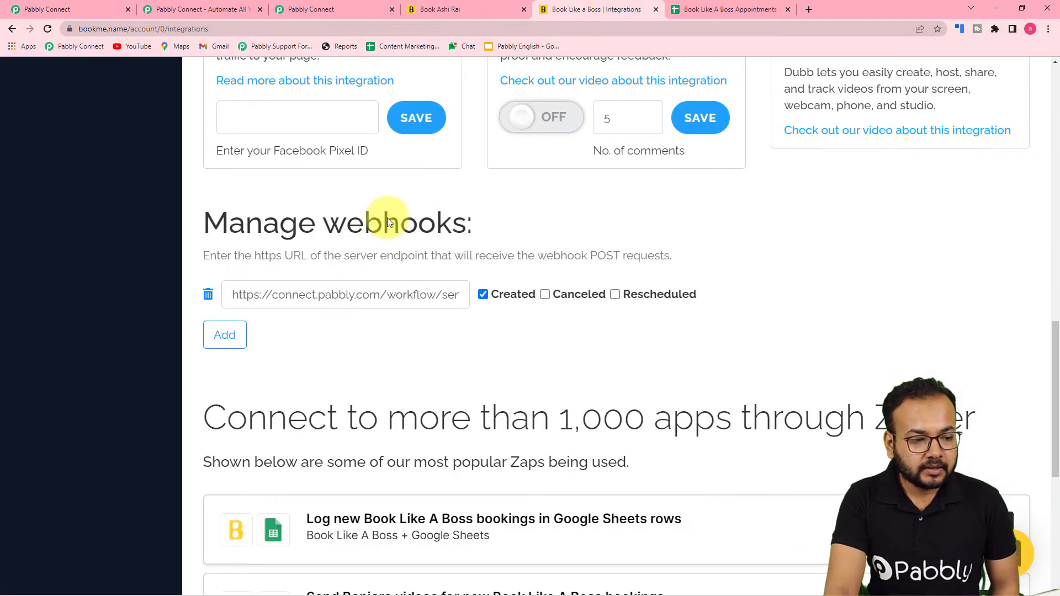
Add a webhook with the pasted Pabbly URL, firing on Created bookings
click(225, 336)
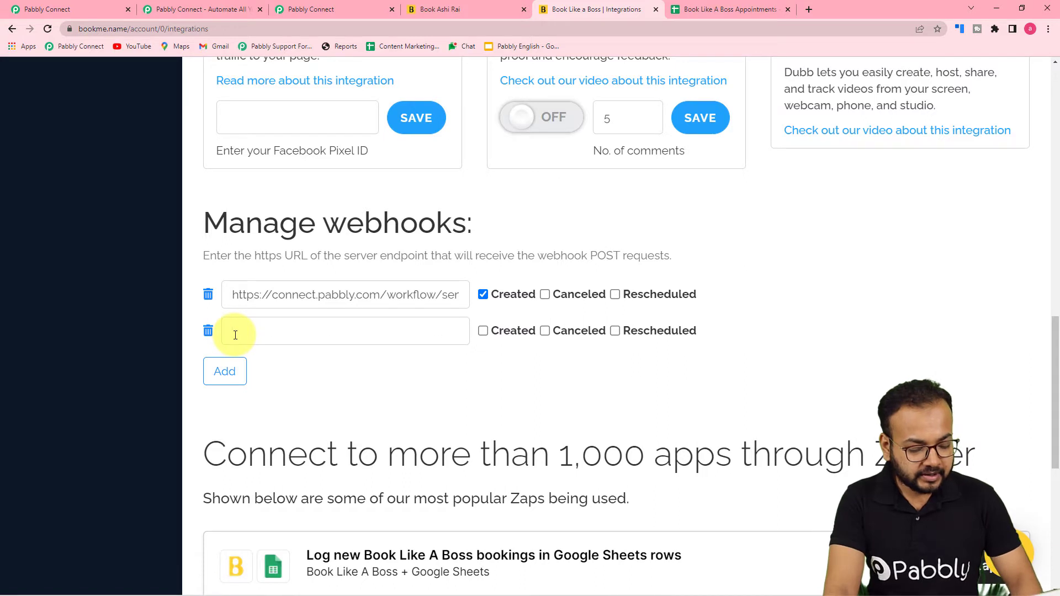
key(ctrl+v)
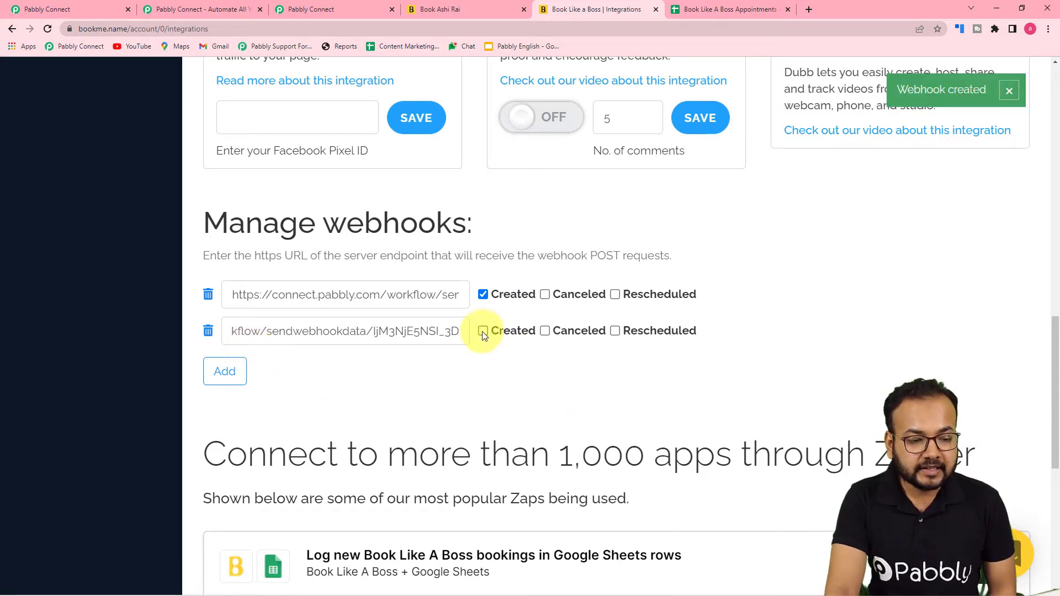
click(480, 333)
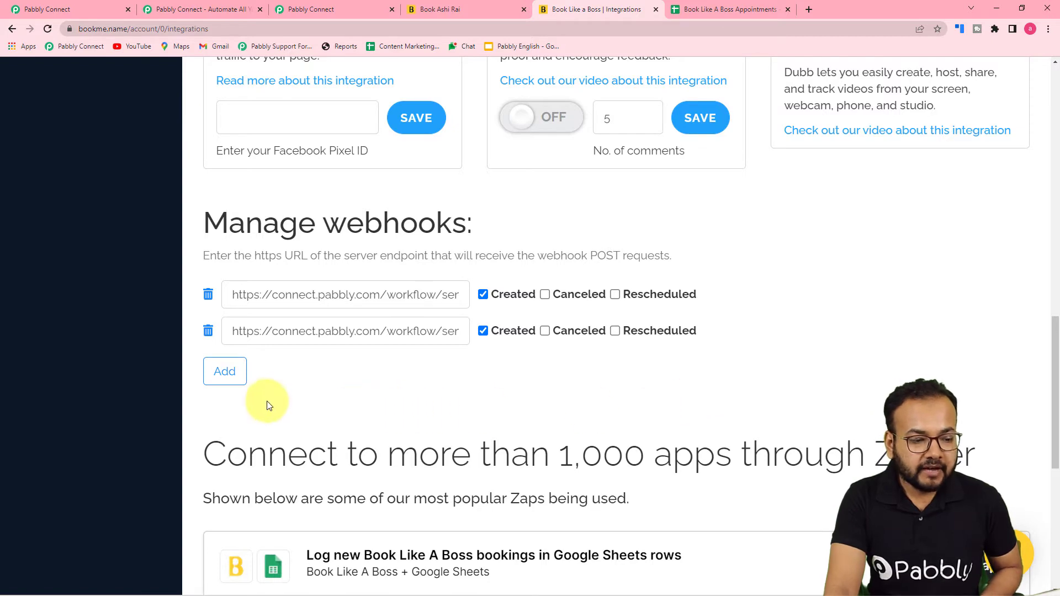
scroll(466, 474, down, 2)
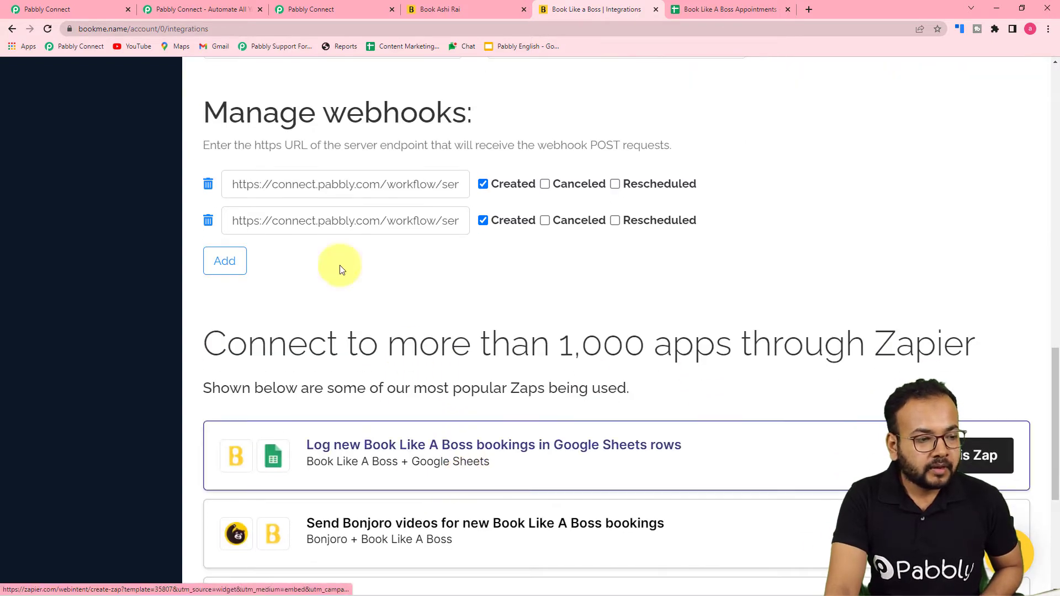
Confirm the New Booking Created trigger is still waiting for a webhook response
click(70, 10)
scroll(218, 248, down, 3)
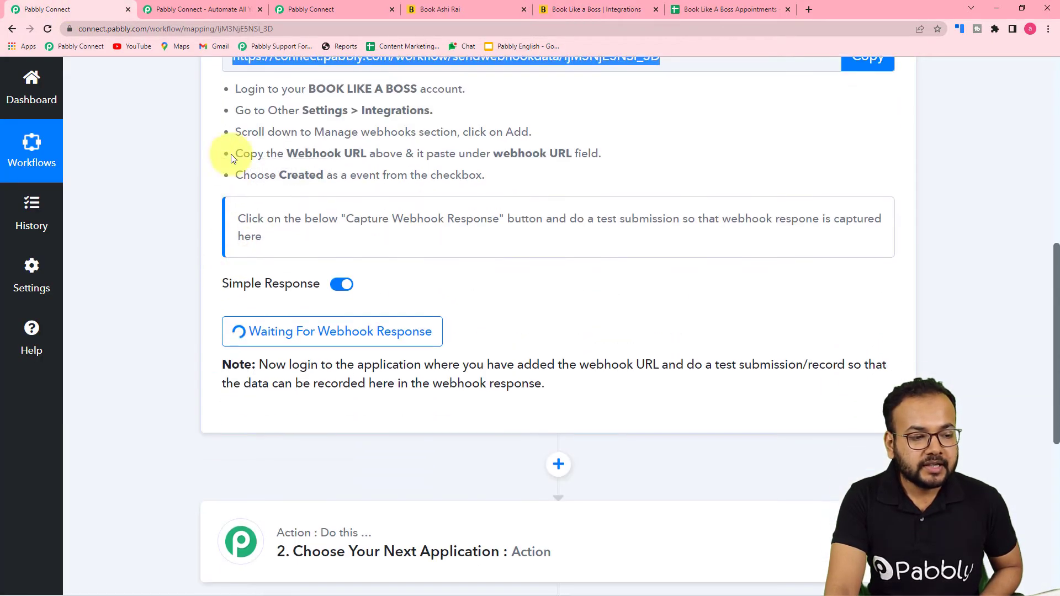
scroll(504, 206, up, 2)
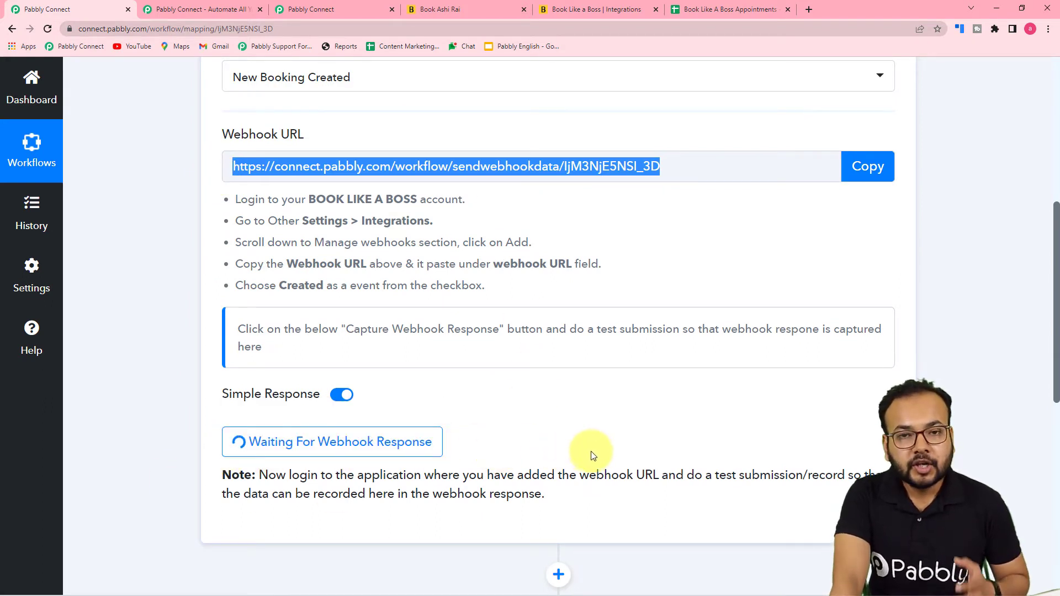
scroll(614, 473, down, 2)
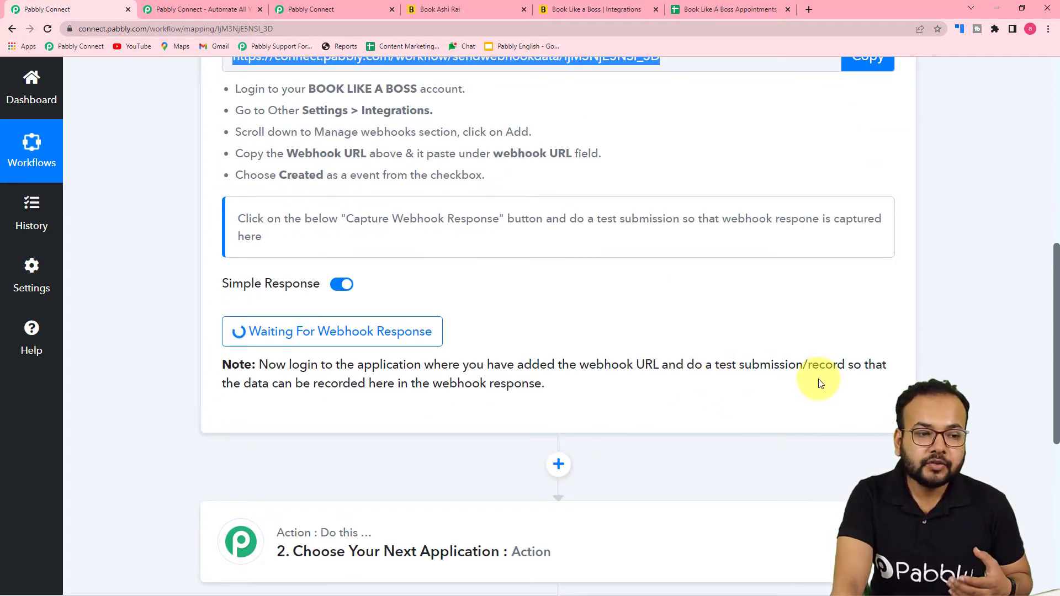
scroll(729, 379, up, 3)
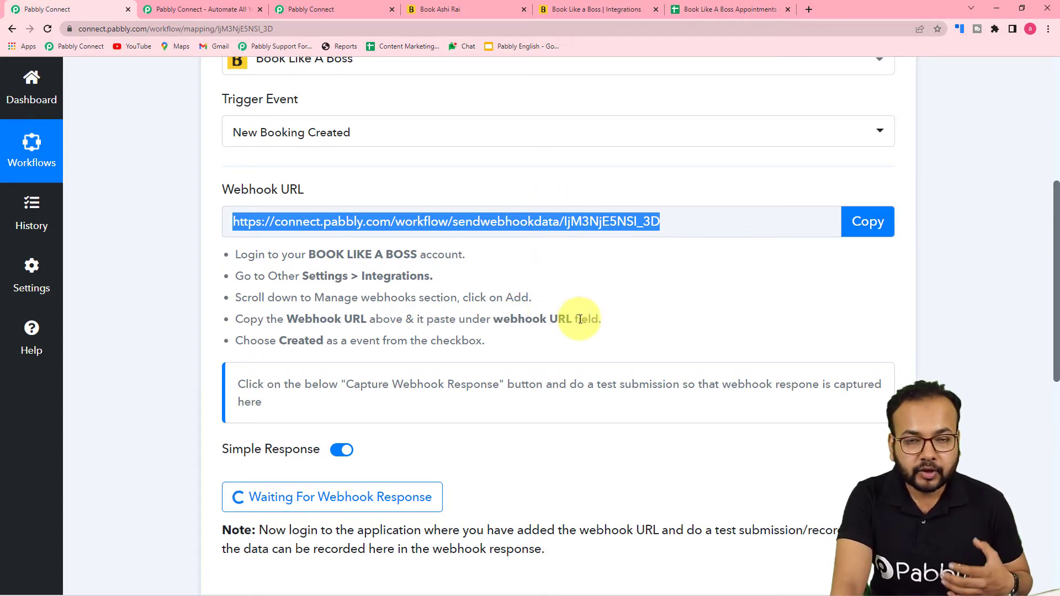
scroll(580, 319, down, 5)
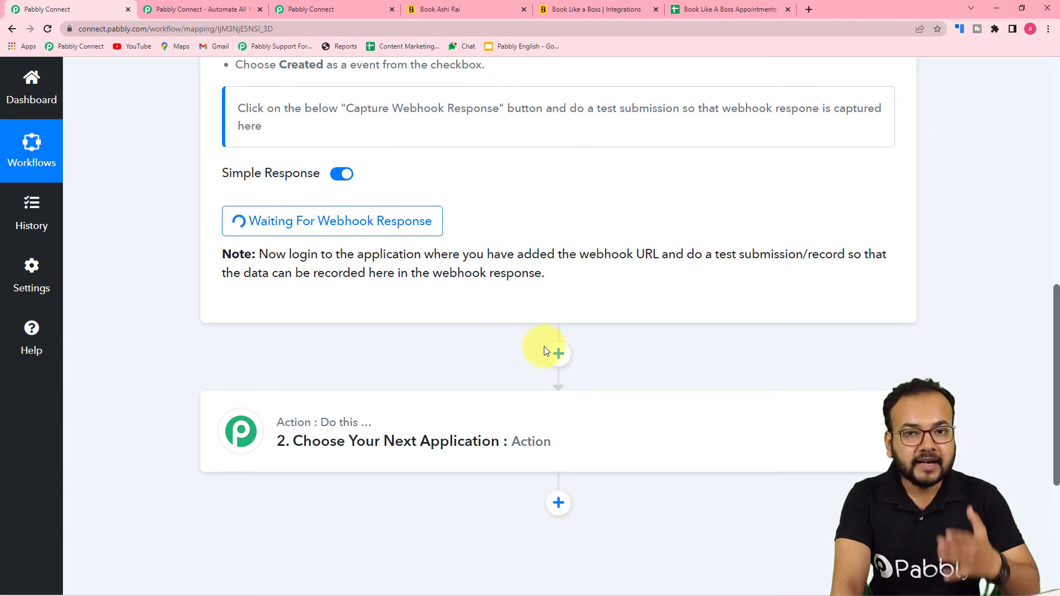
click(577, 11)
Open the Physics Doubt Class booking page and choose May 18, 2022 at 9:00 AM
scroll(133, 366, up, 15)
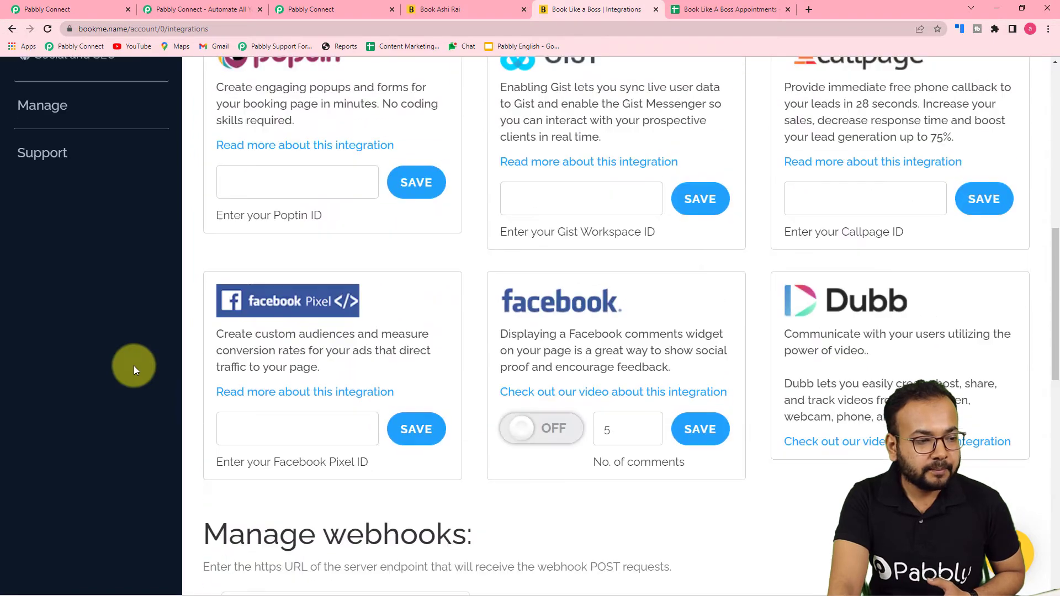
scroll(133, 365, up, 1)
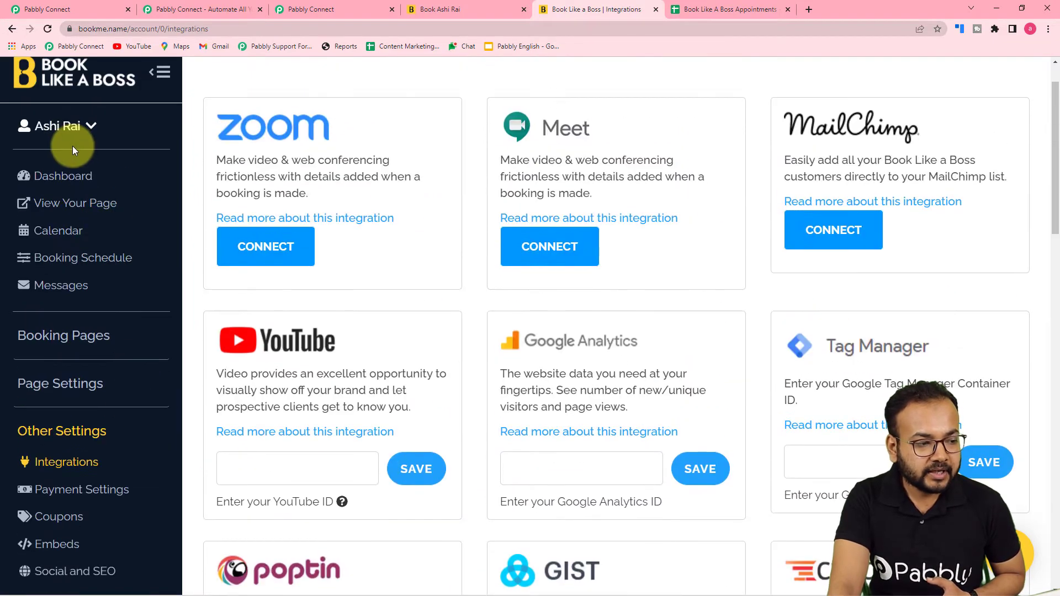
click(55, 338)
click(41, 367)
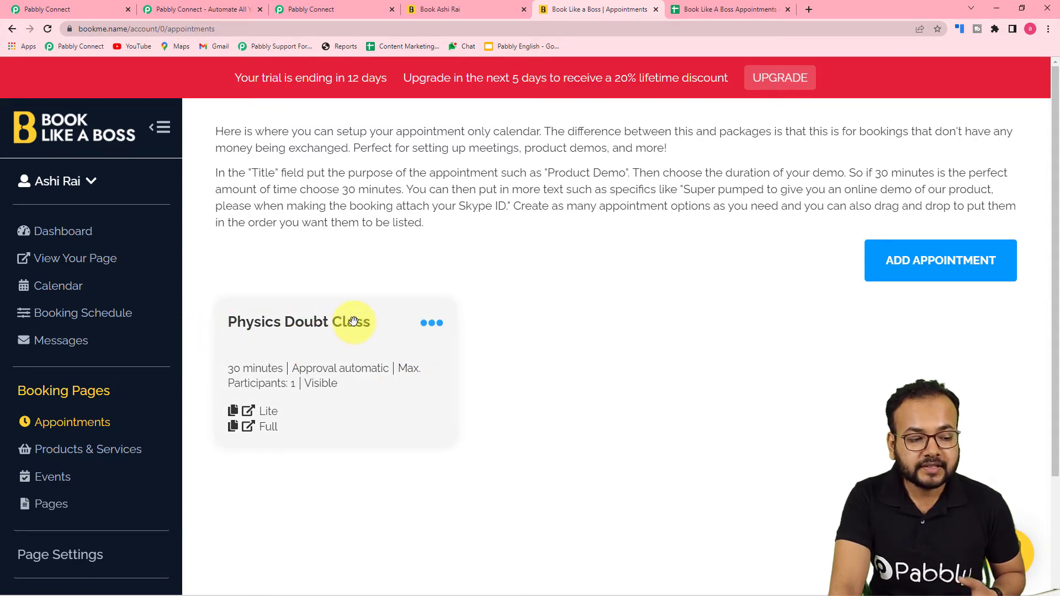
click(456, 5)
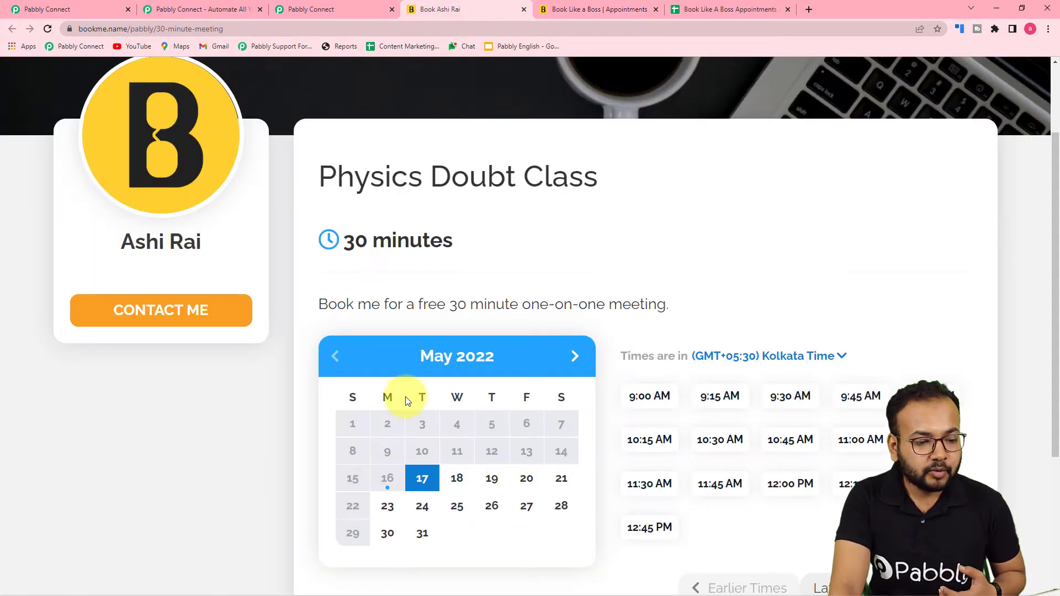
scroll(409, 412, down, 2)
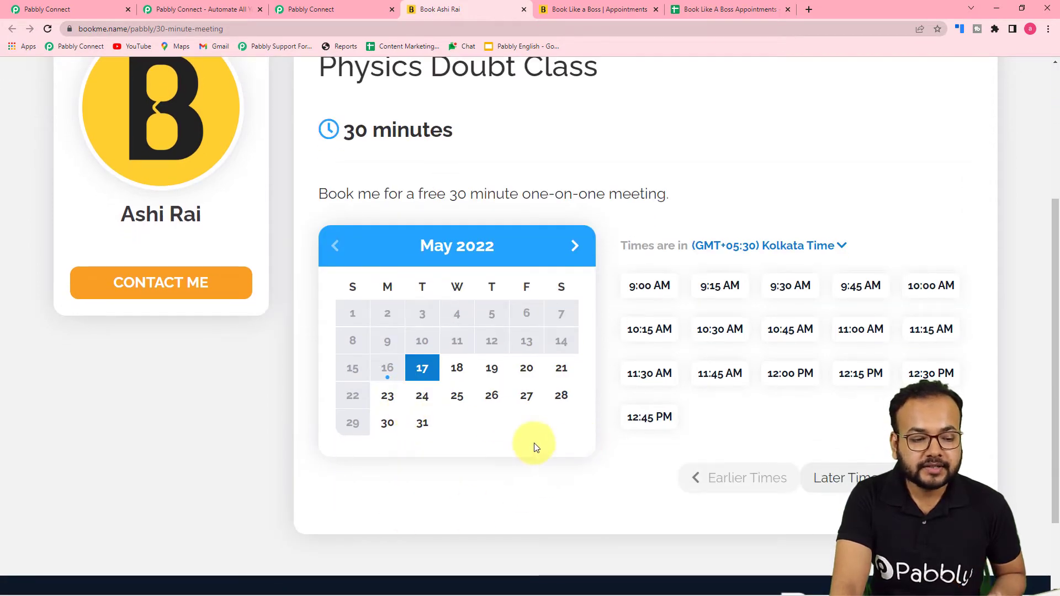
click(457, 368)
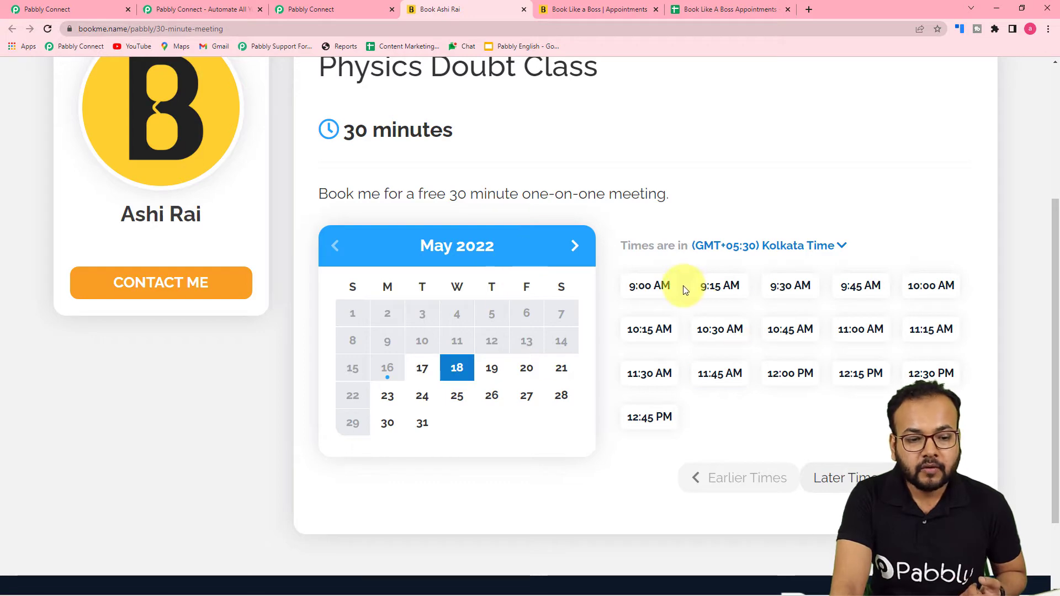
click(664, 291)
click(663, 291)
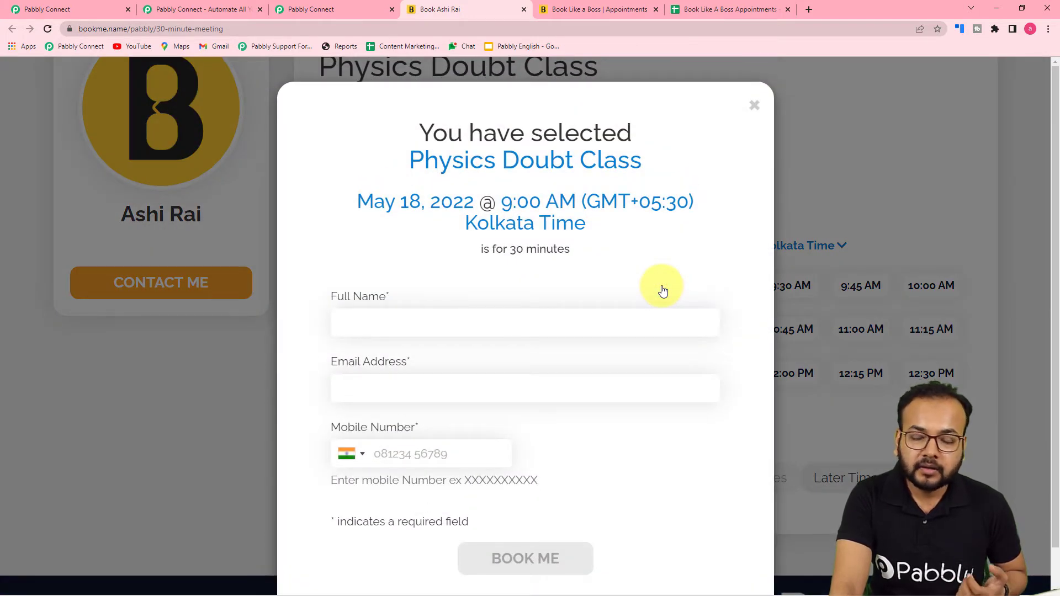
Enter the attendee's full name and e-mail address in the booking form
click(440, 328)
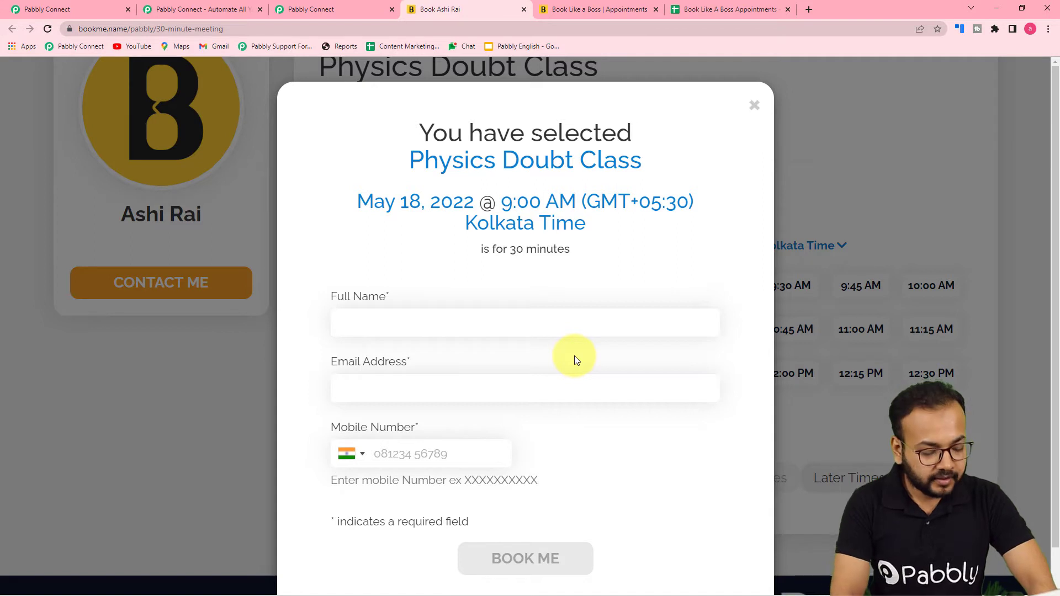
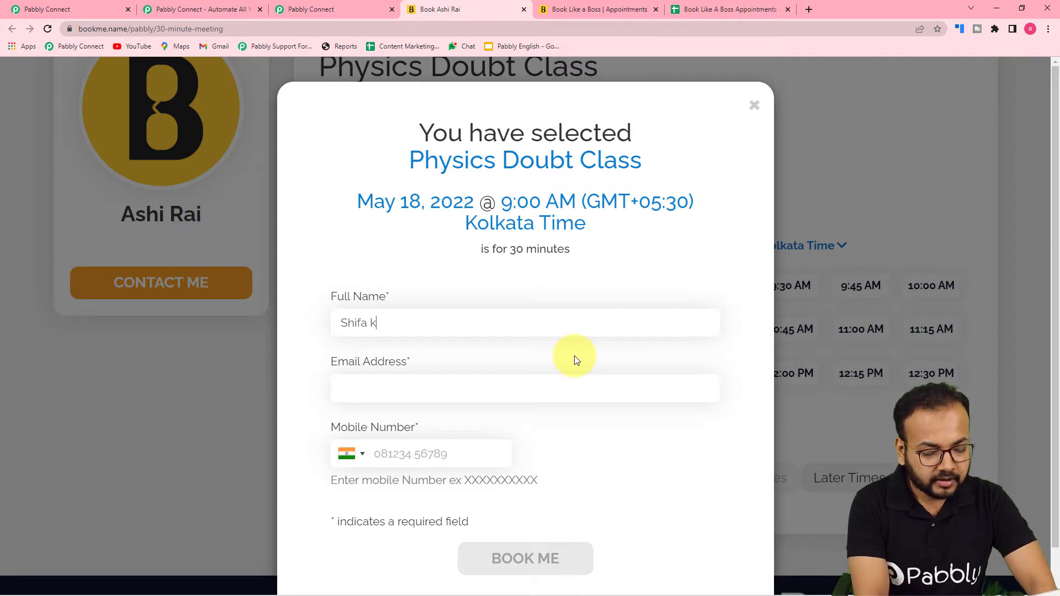
text(ab)
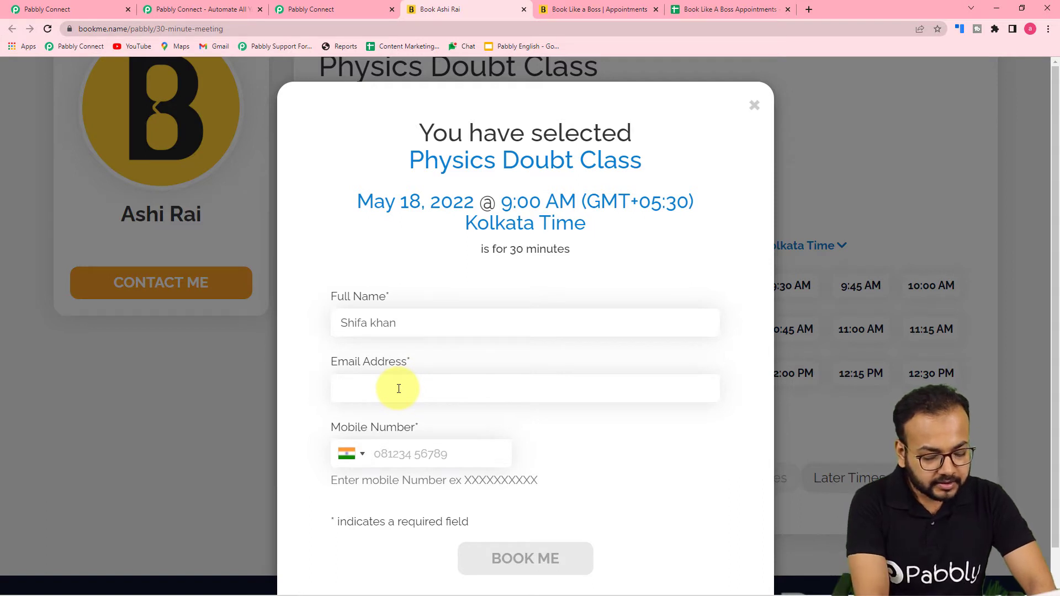
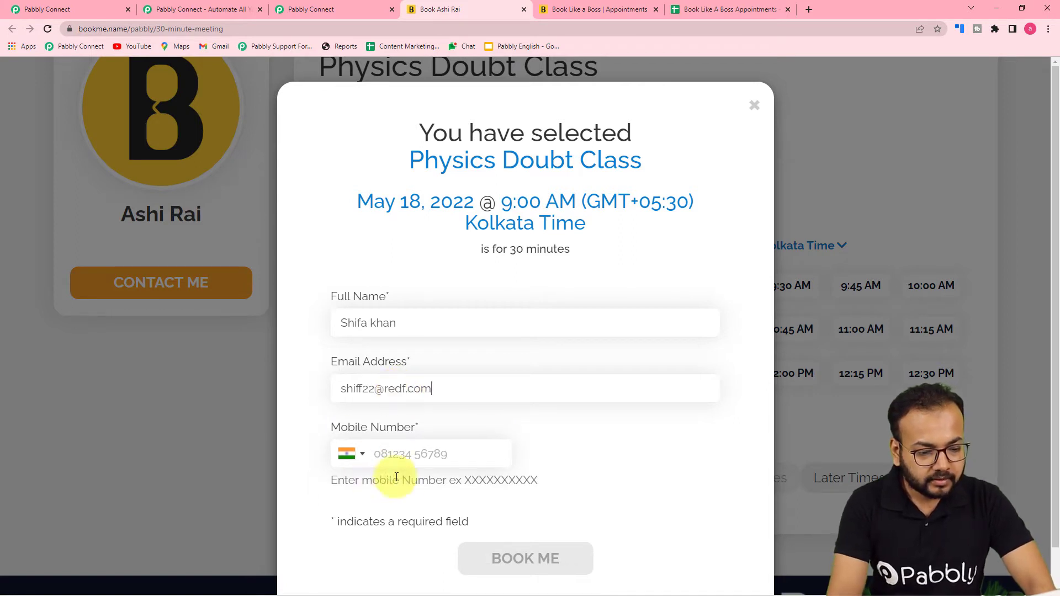
Enter the attendee's mobile number and submit the booking with Book Me
click(420, 454)
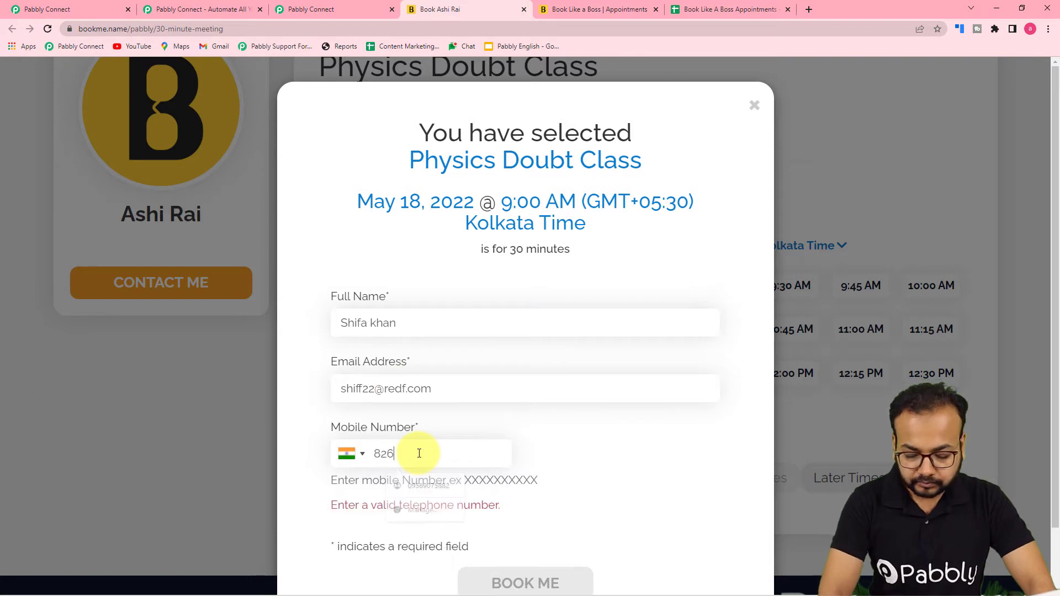
scroll(419, 454, down, 2)
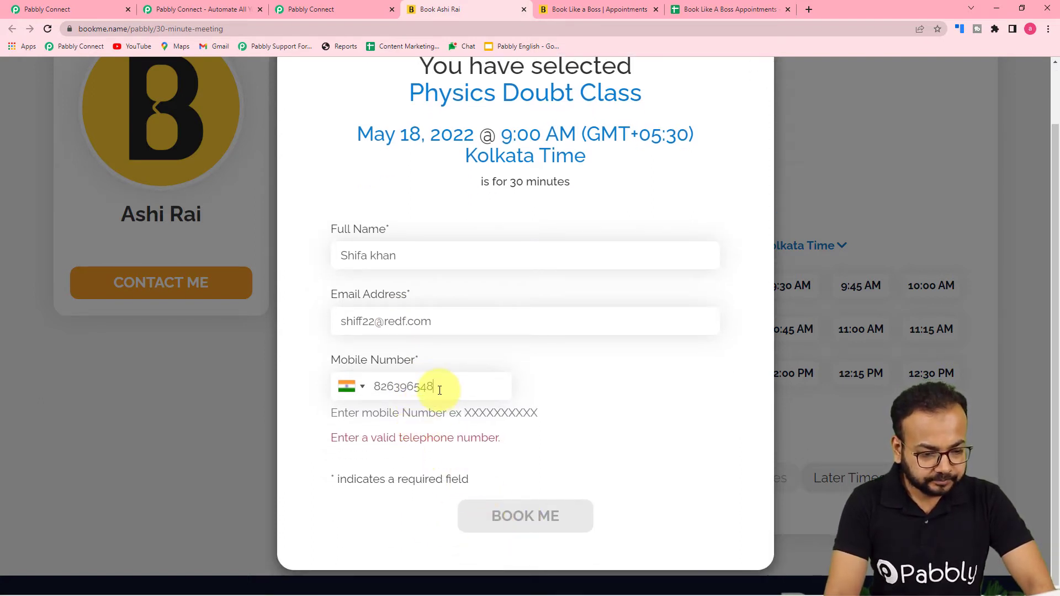
key(BackSpace)
key(BackSpace)
key(BackSpace)
key(BackSpace)
key(BackSpace)
key(BackSpace)
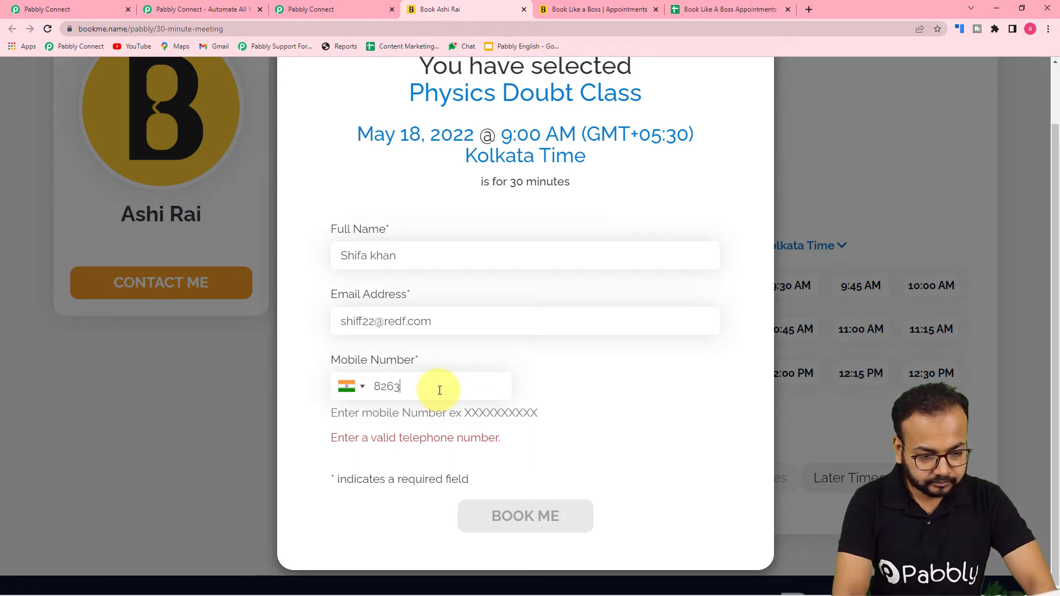
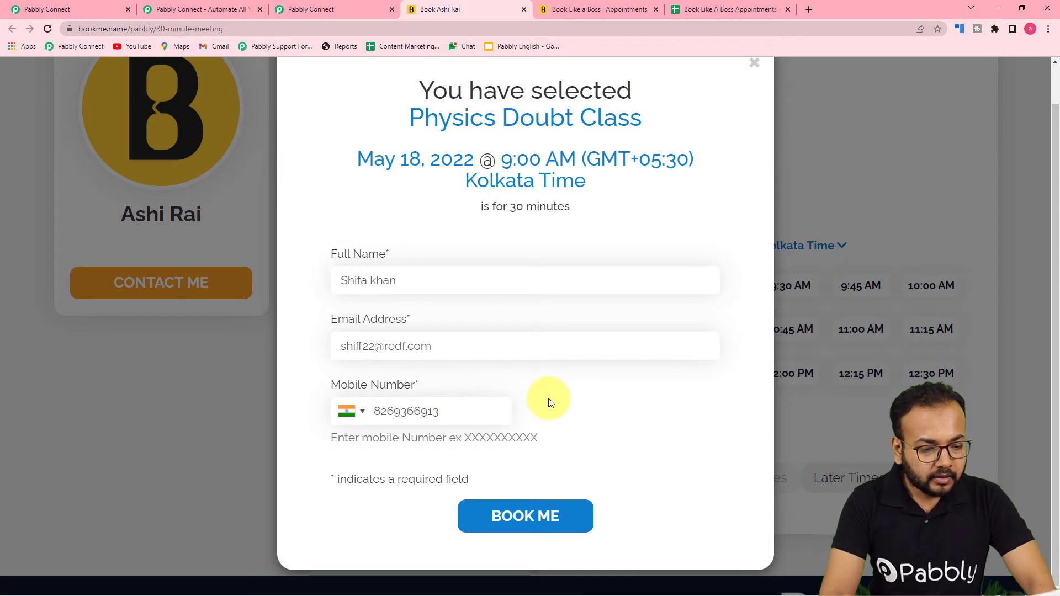
click(539, 525)
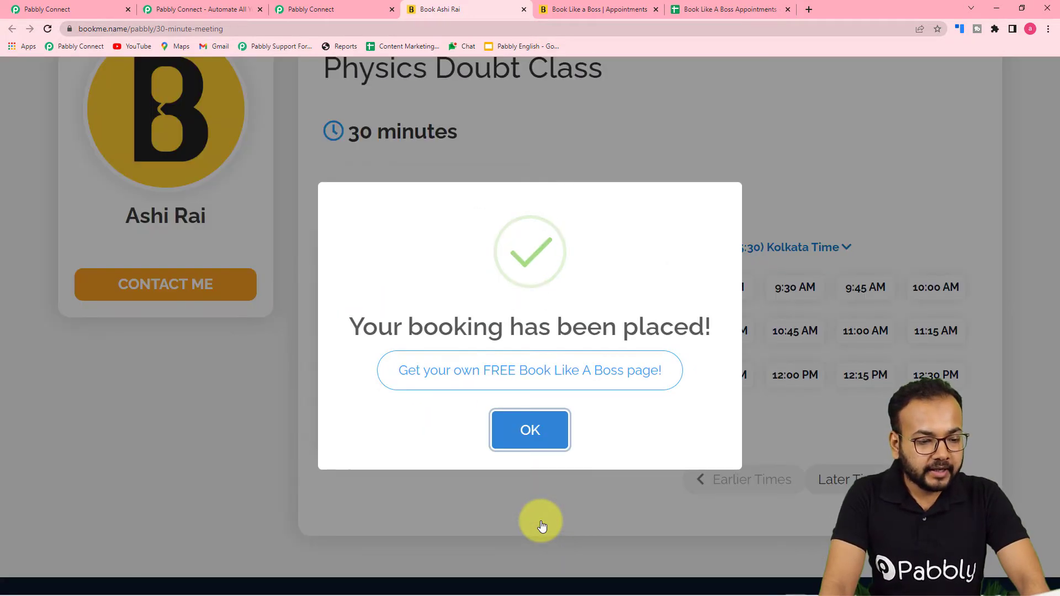
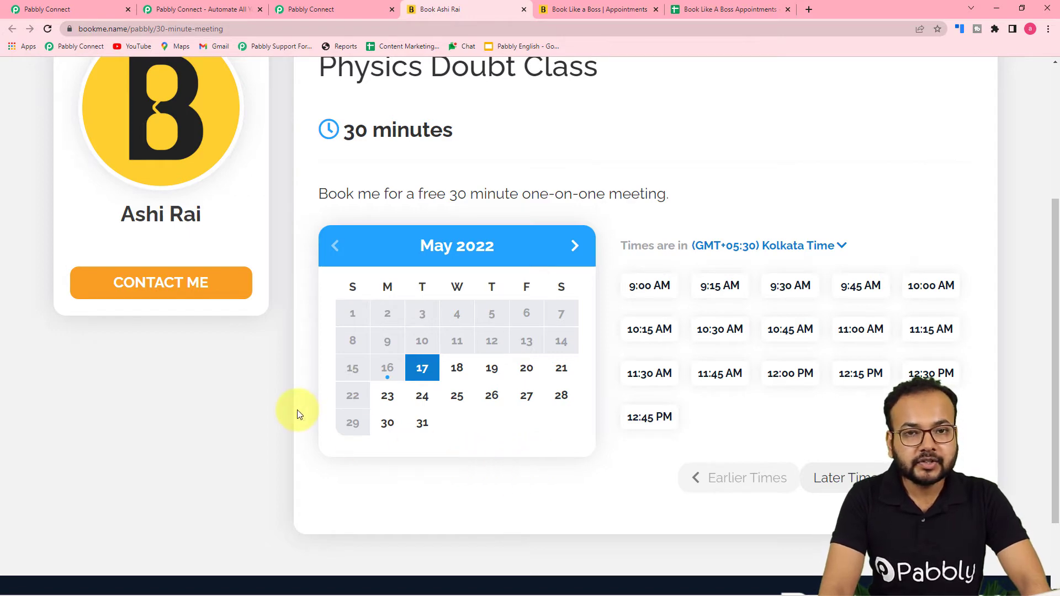
Switch from the Physics Doubt Class booking page to the Pabbly Connect dashboard
click(313, 10)
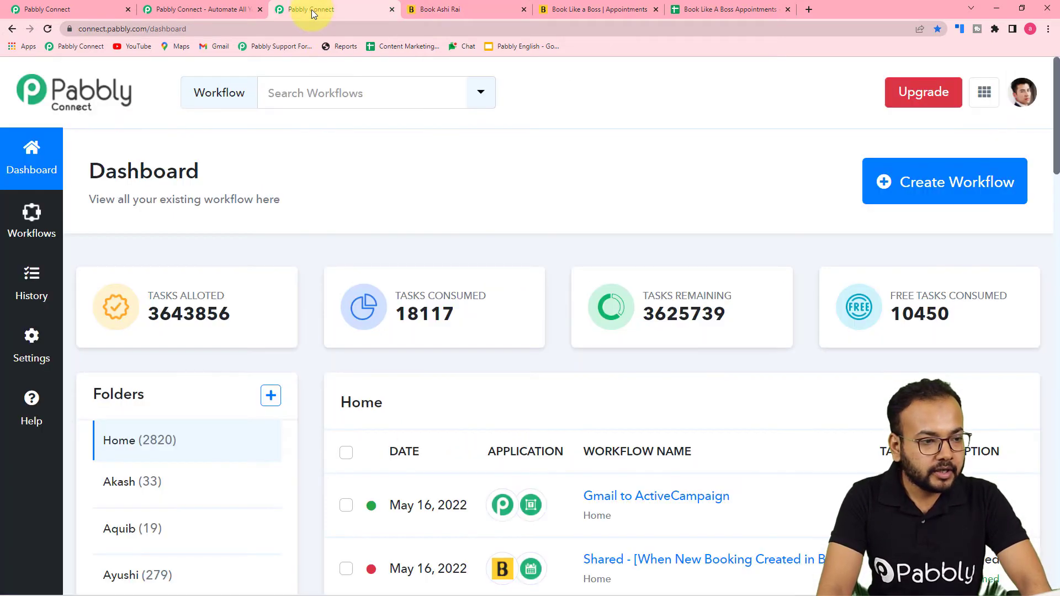
Review the captured booking response down to Datetime, then view the Book Like A Boss Appointments page
click(55, 10)
scroll(113, 276, down, 3)
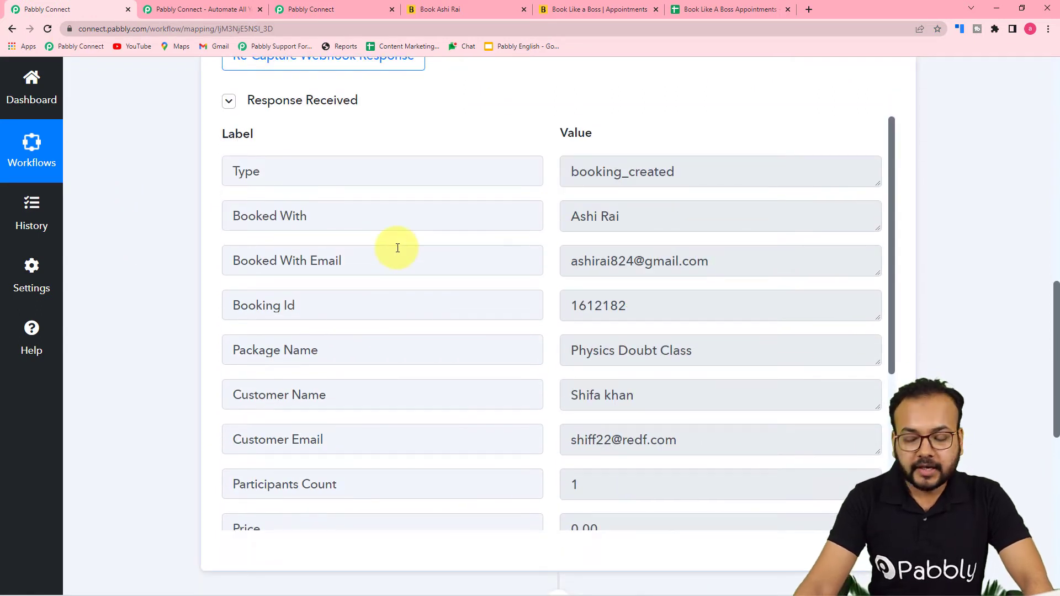
scroll(377, 230, down, 1)
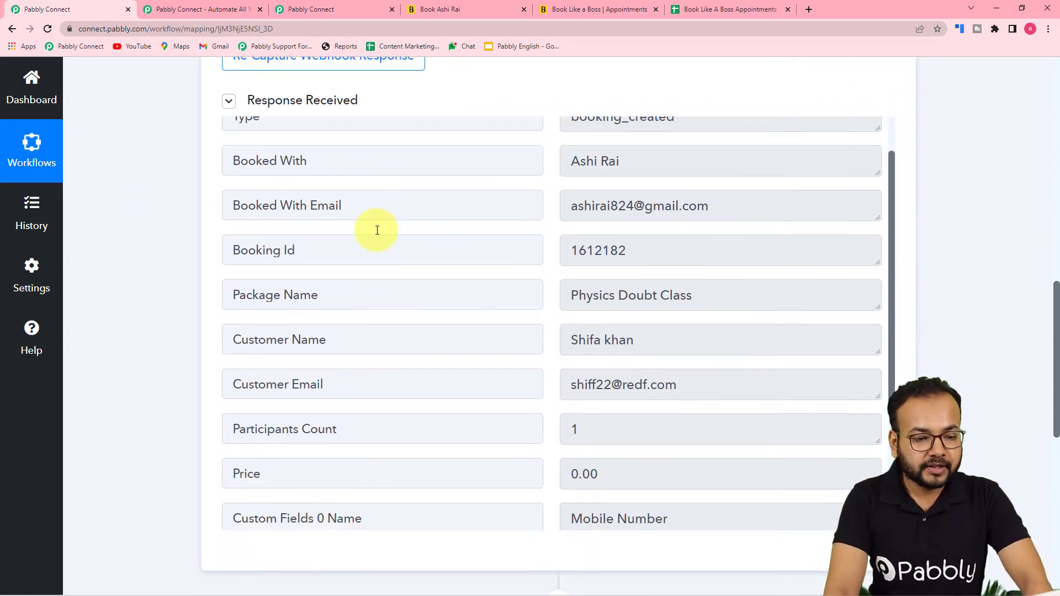
scroll(287, 298, down, 1)
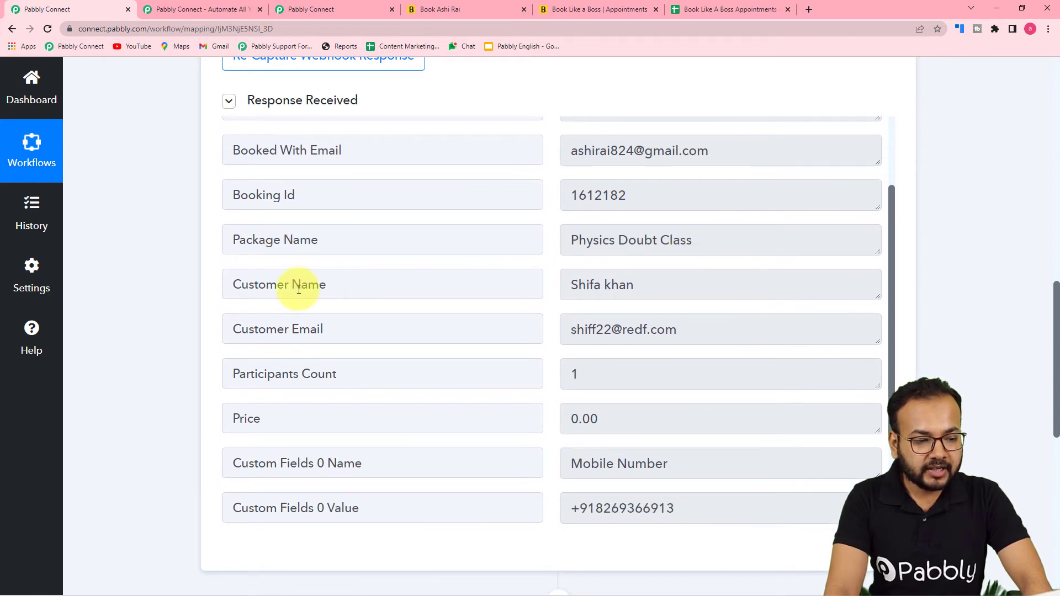
scroll(395, 327, down, 3)
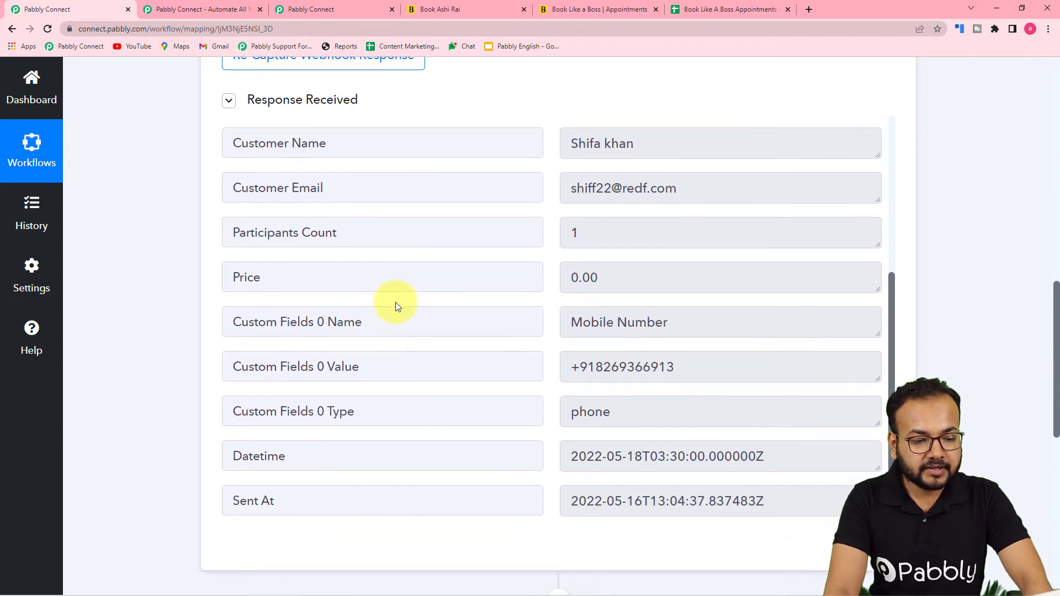
scroll(438, 332, down, 1)
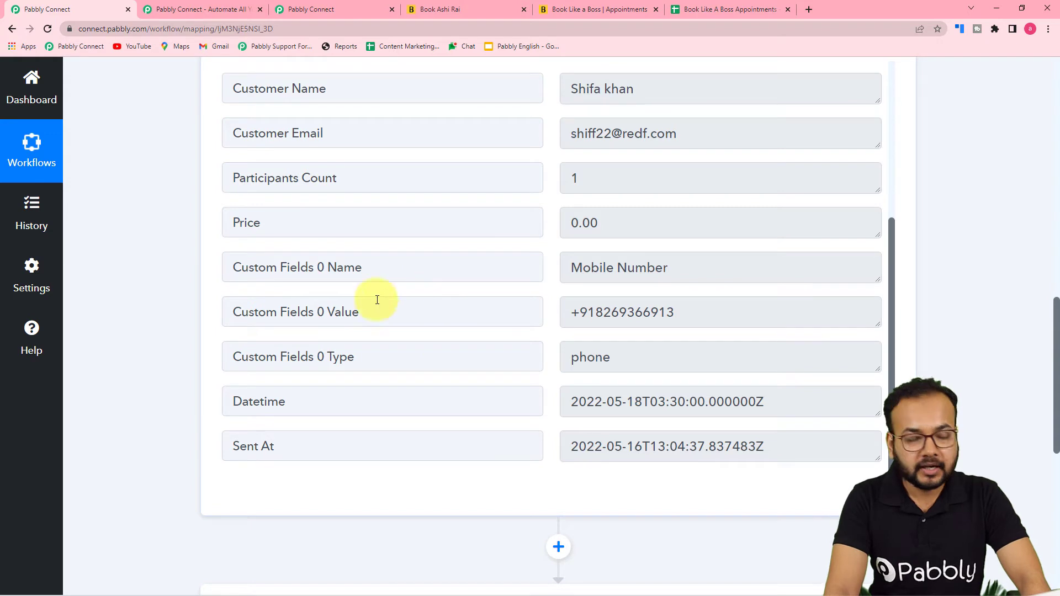
scroll(213, 284, down, 2)
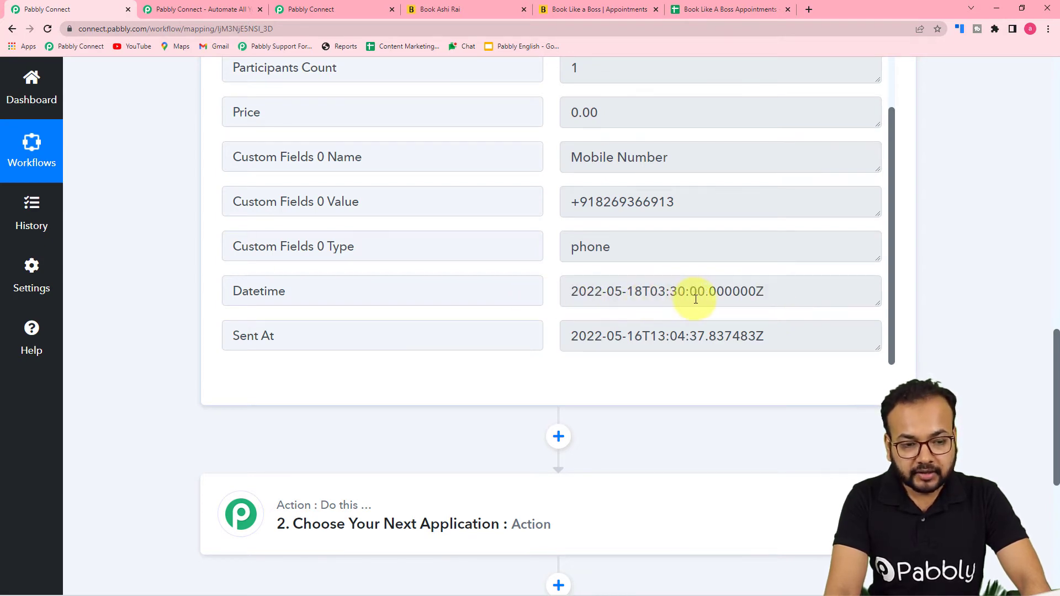
click(559, 9)
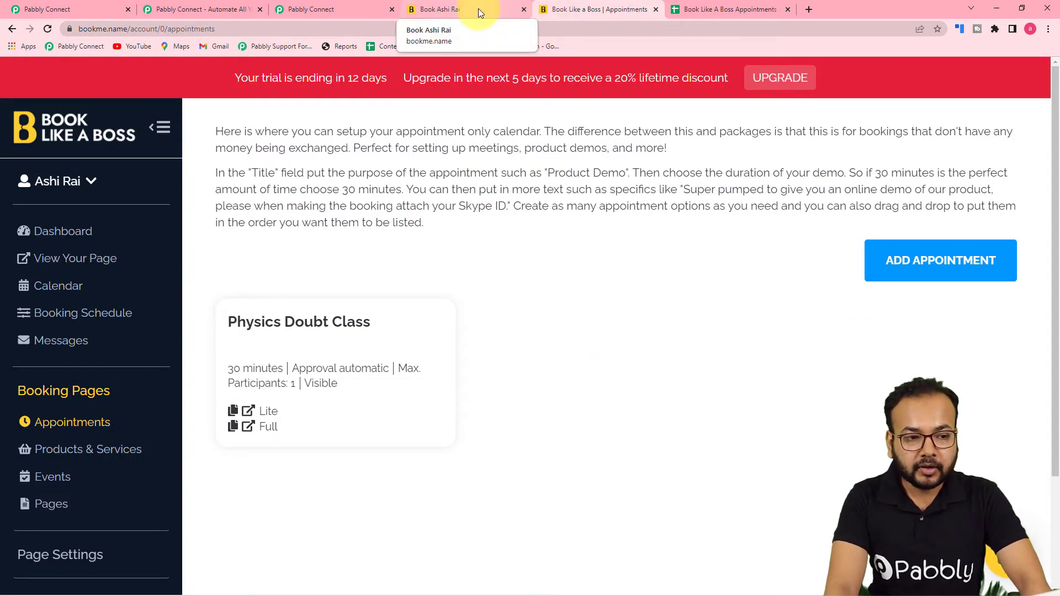
Return to the workflow mapping page showing Datetime 2022-05-18T03:30:00.000000Z and Sent At
click(318, 9)
click(116, 5)
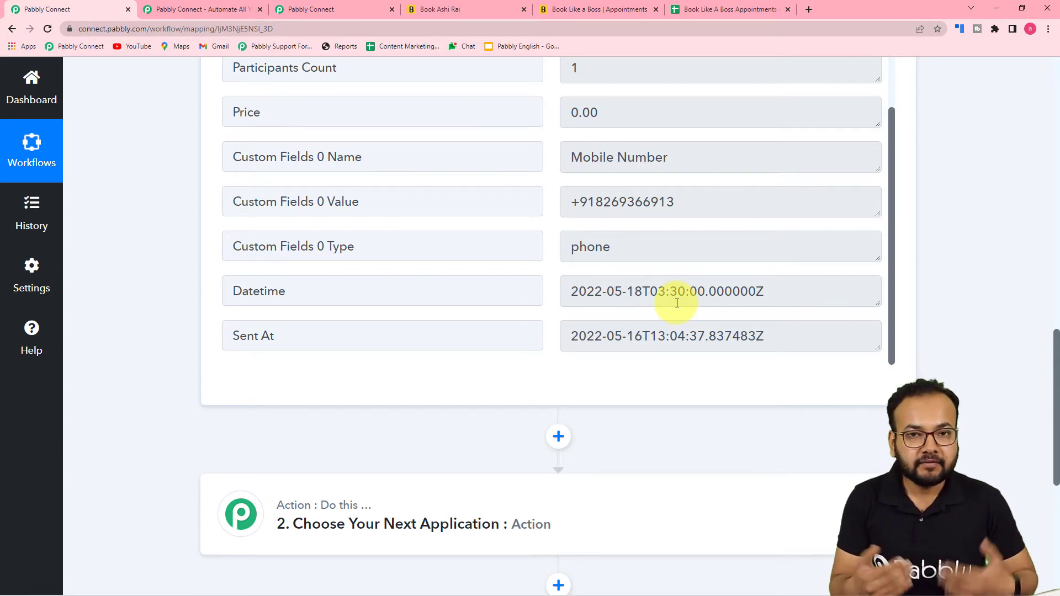
In the next action step, search 'date' and choose the Date/Time Formatter app
scroll(678, 302, down, 1)
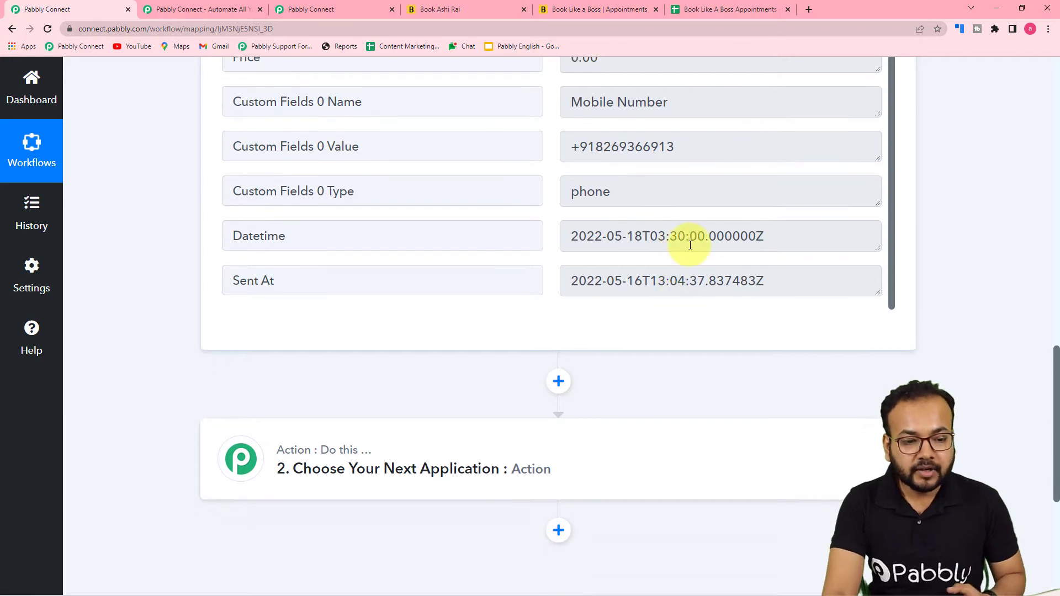
scroll(359, 342, down, 3)
click(319, 324)
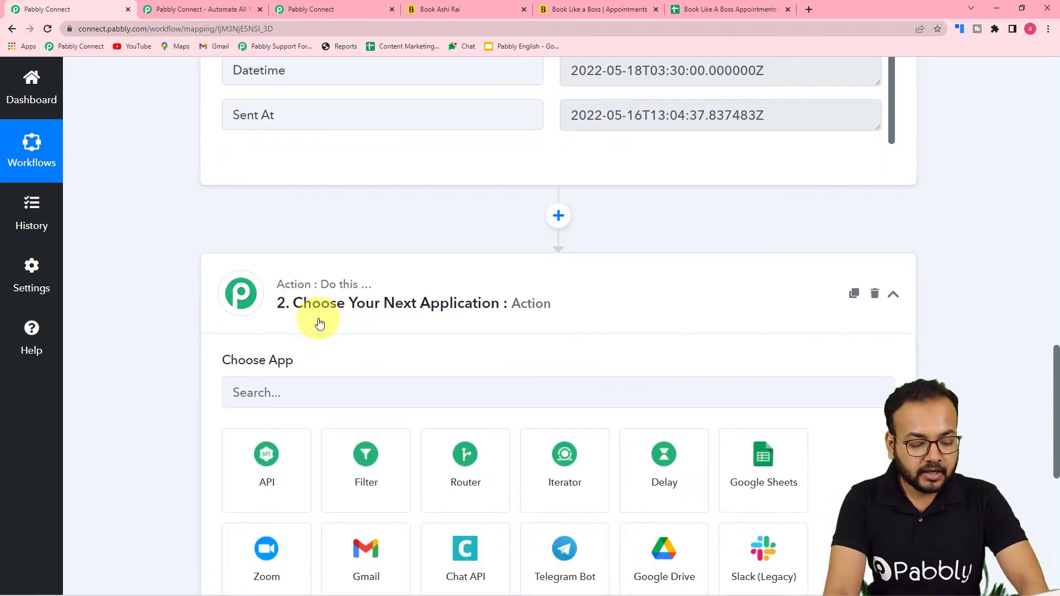
scroll(318, 322, down, 1)
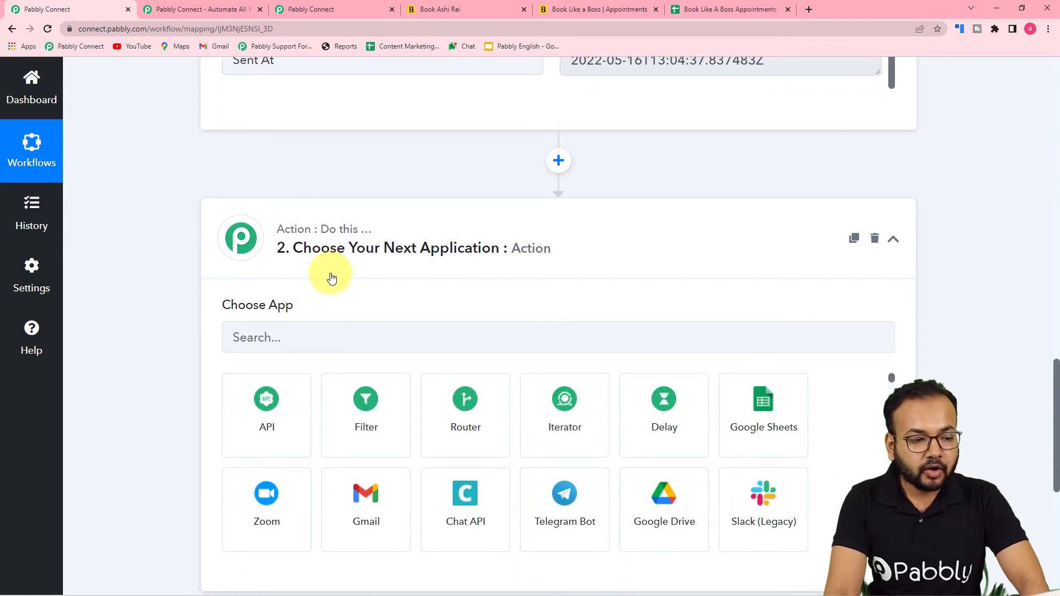
click(326, 332)
text(date)
click(267, 423)
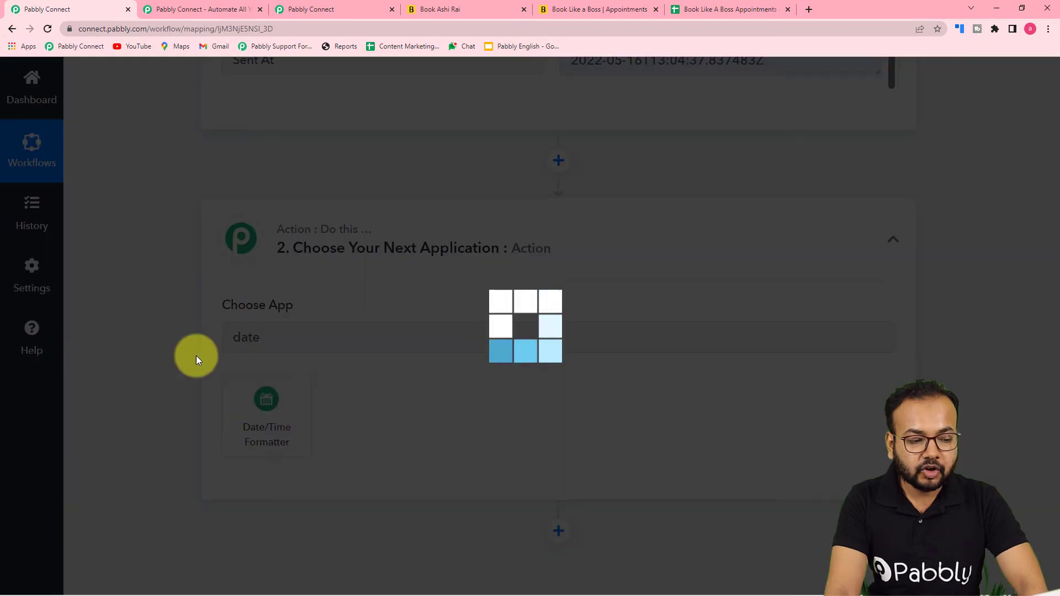
Set the action event to Format Time Zone Only and connect the formatter
scroll(405, 306, down, 3)
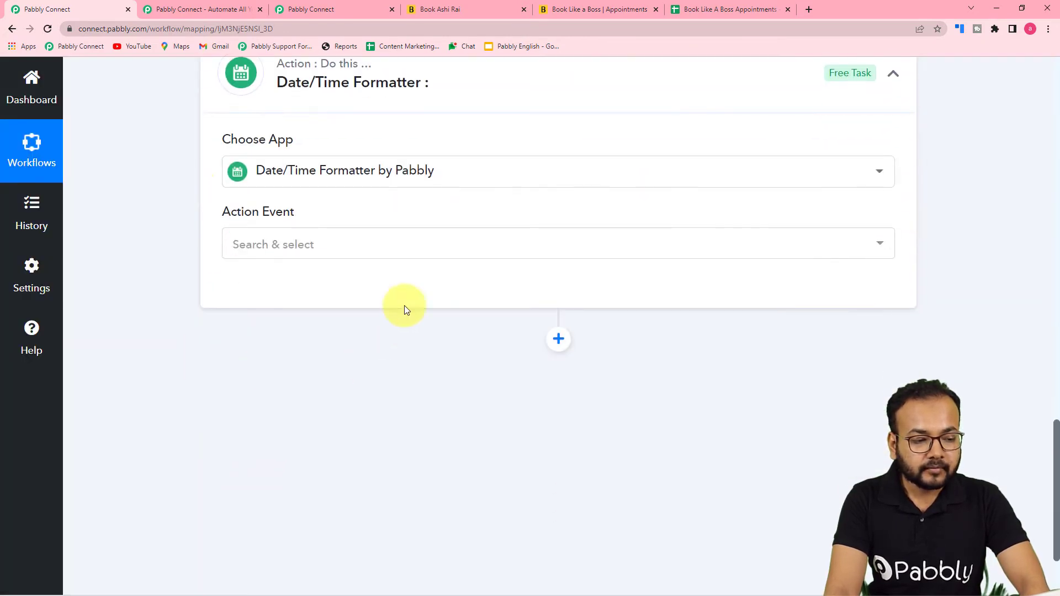
click(320, 238)
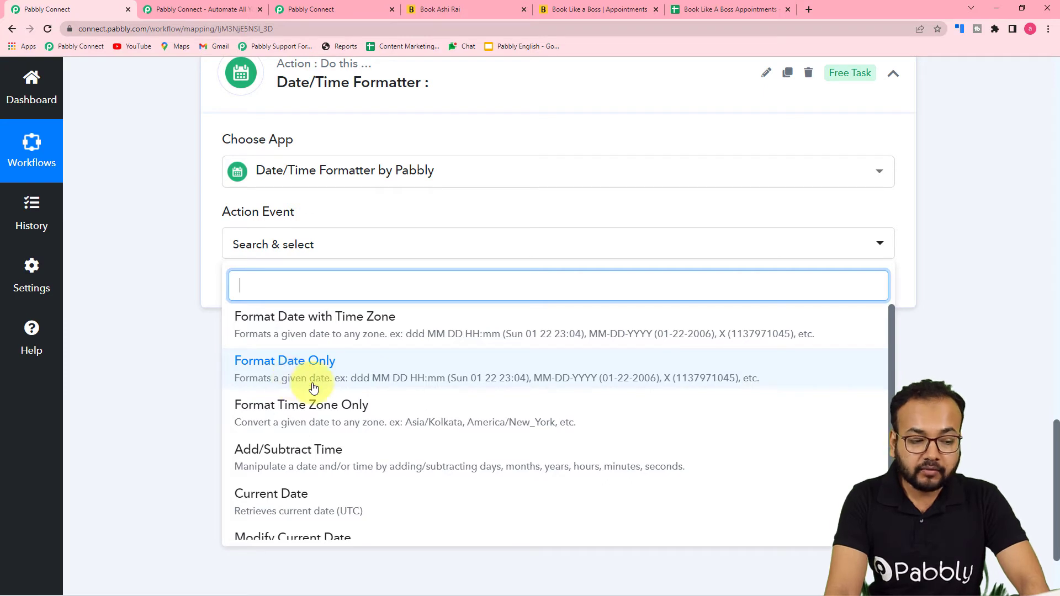
scroll(313, 389, down, 2)
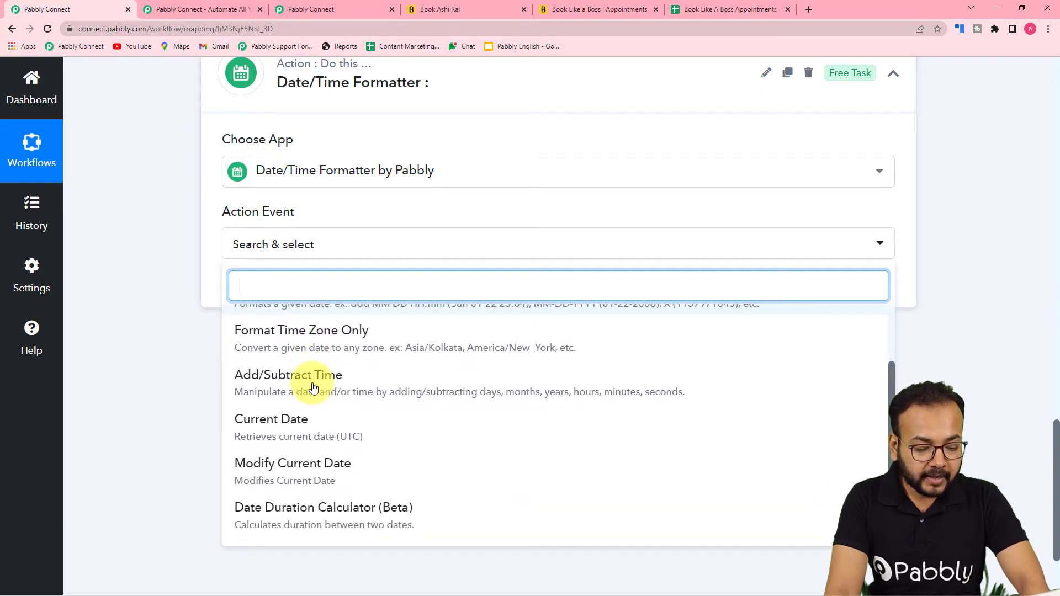
scroll(313, 388, up, 2)
click(257, 408)
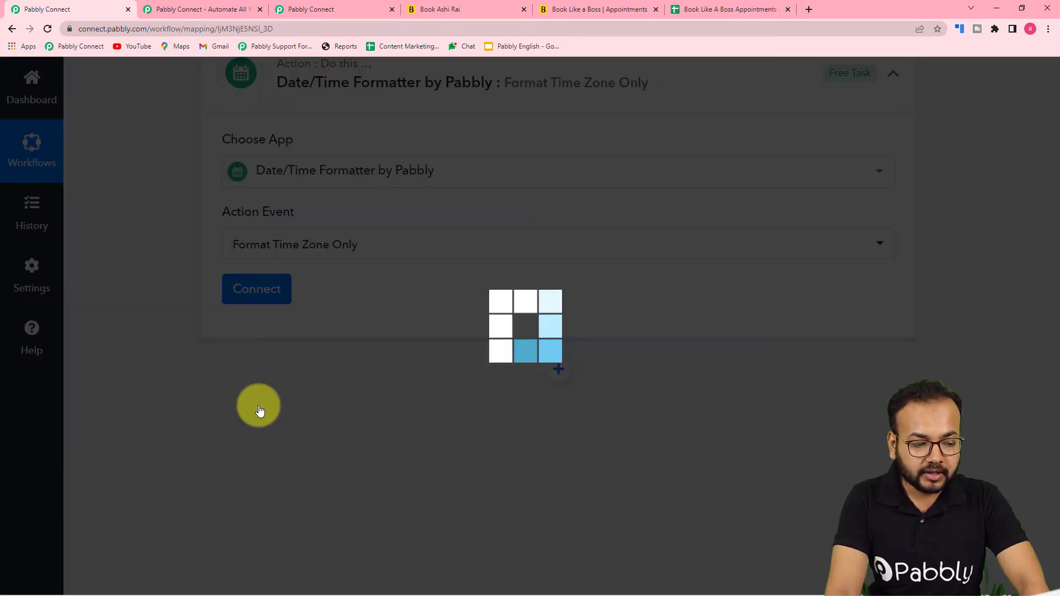
click(259, 288)
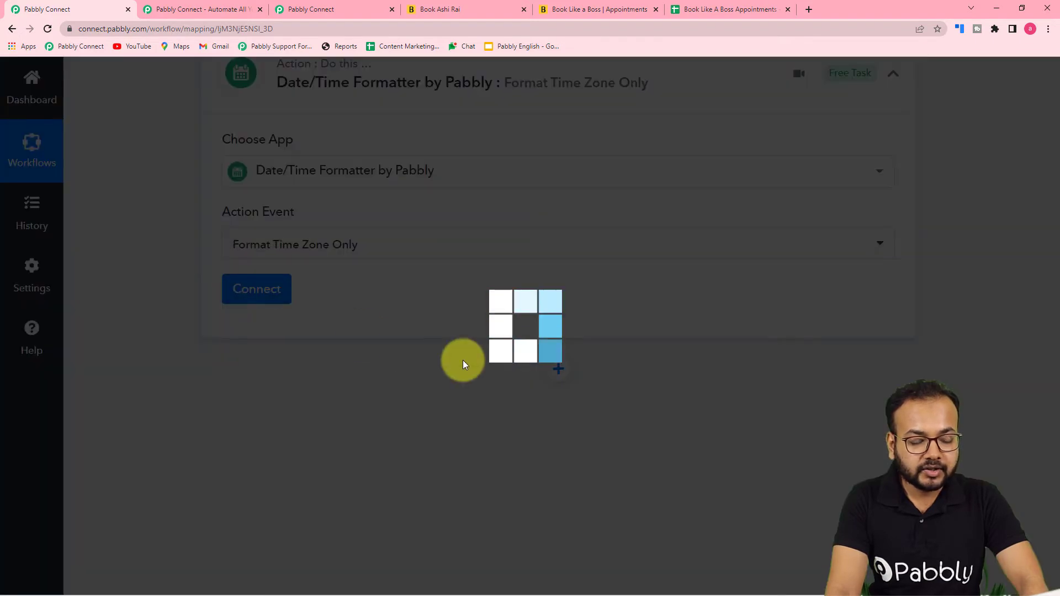
scroll(208, 331, down, 1)
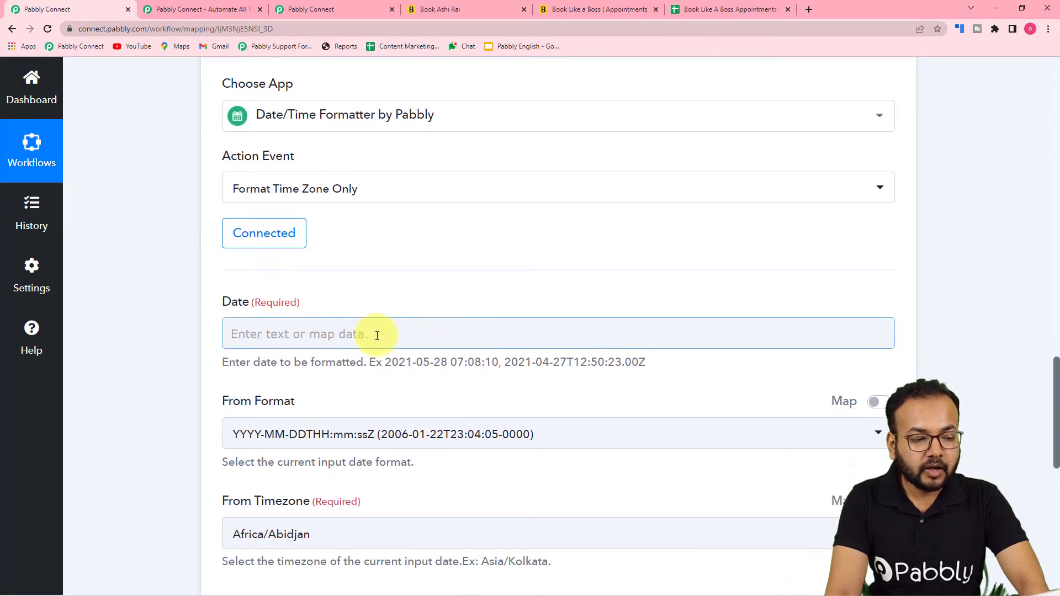
Map the New Booking Created trigger's Datetime into the formatter's Date field
scroll(377, 335, down, 2)
scroll(381, 225, up, 5)
click(403, 341)
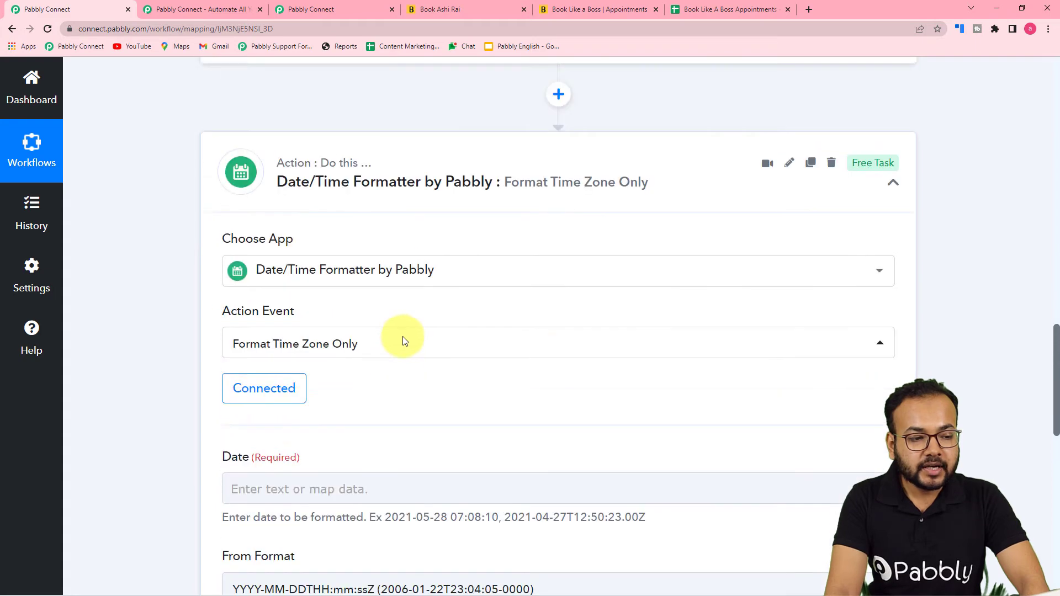
scroll(403, 336, up, 9)
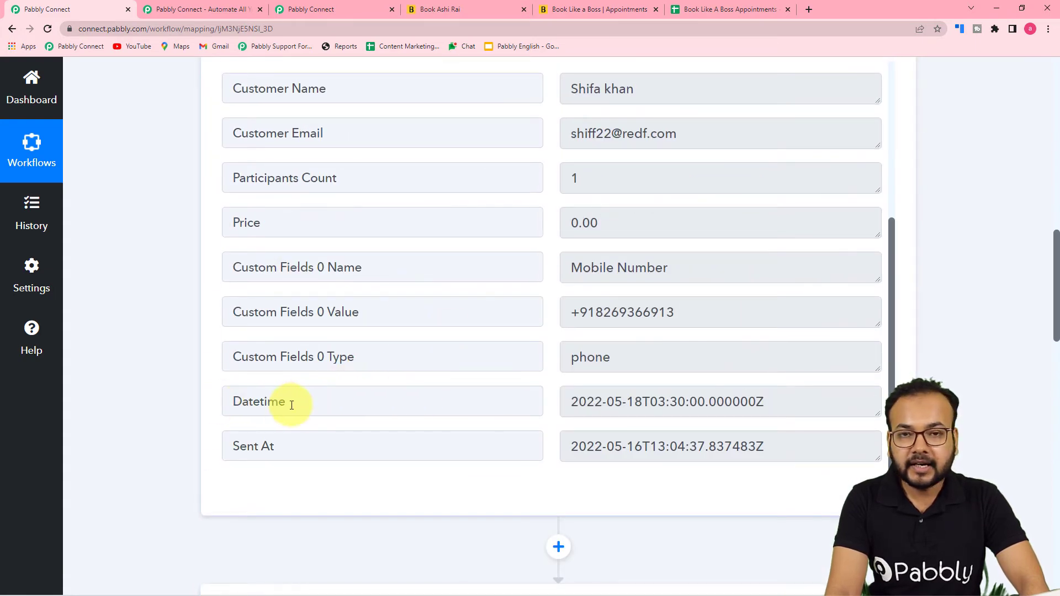
scroll(403, 407, down, 10)
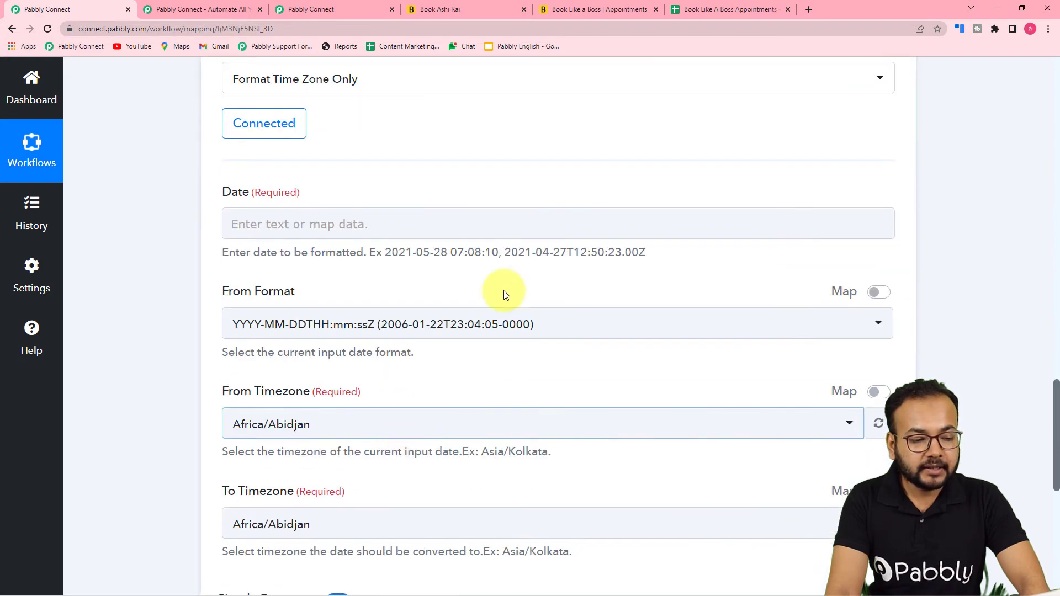
click(412, 222)
scroll(414, 220, down, 2)
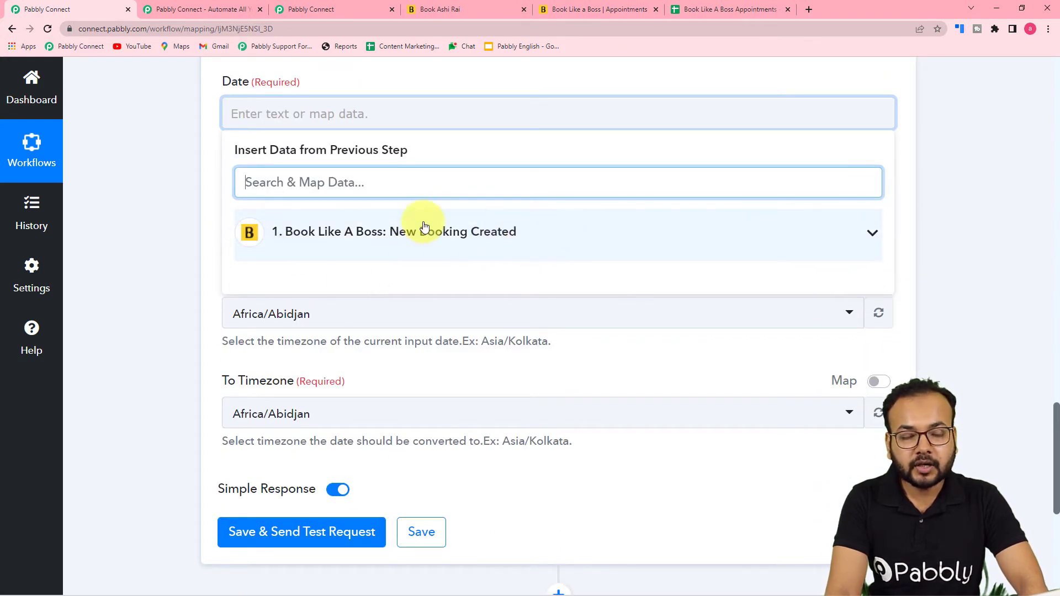
click(412, 249)
scroll(396, 447, down, 3)
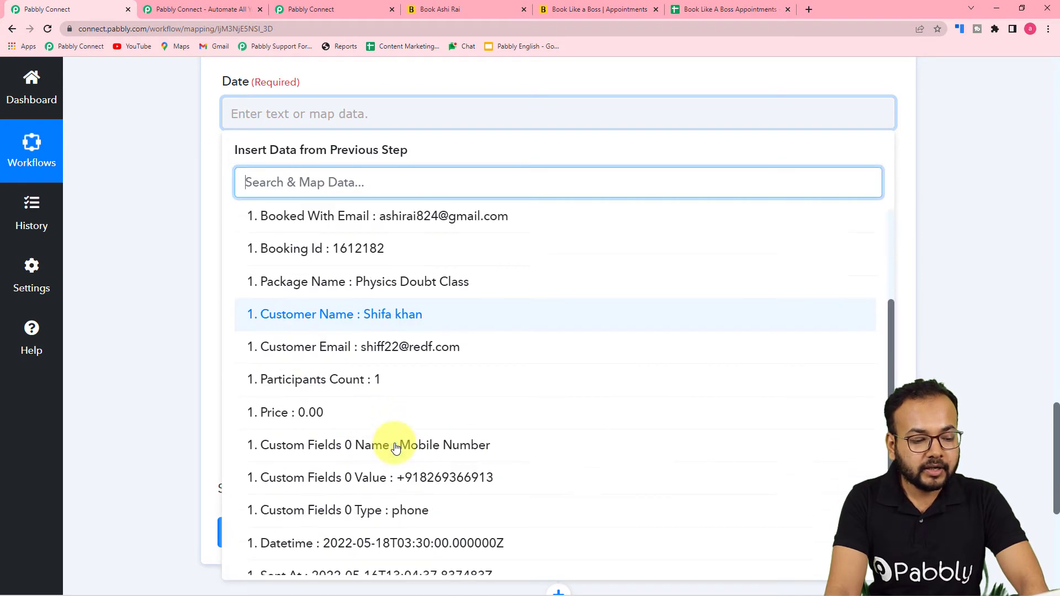
click(402, 523)
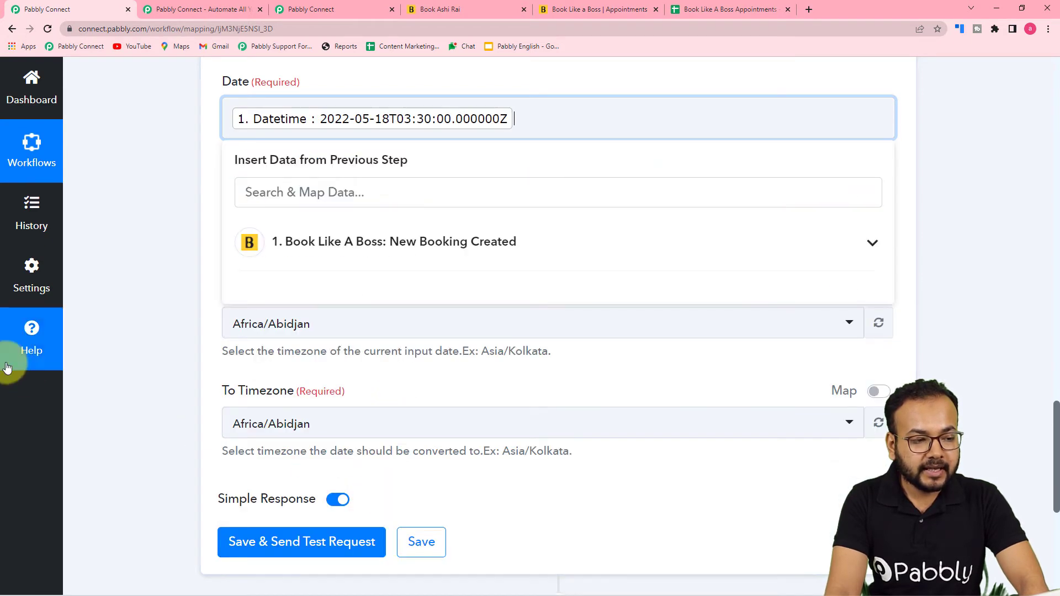
click(104, 354)
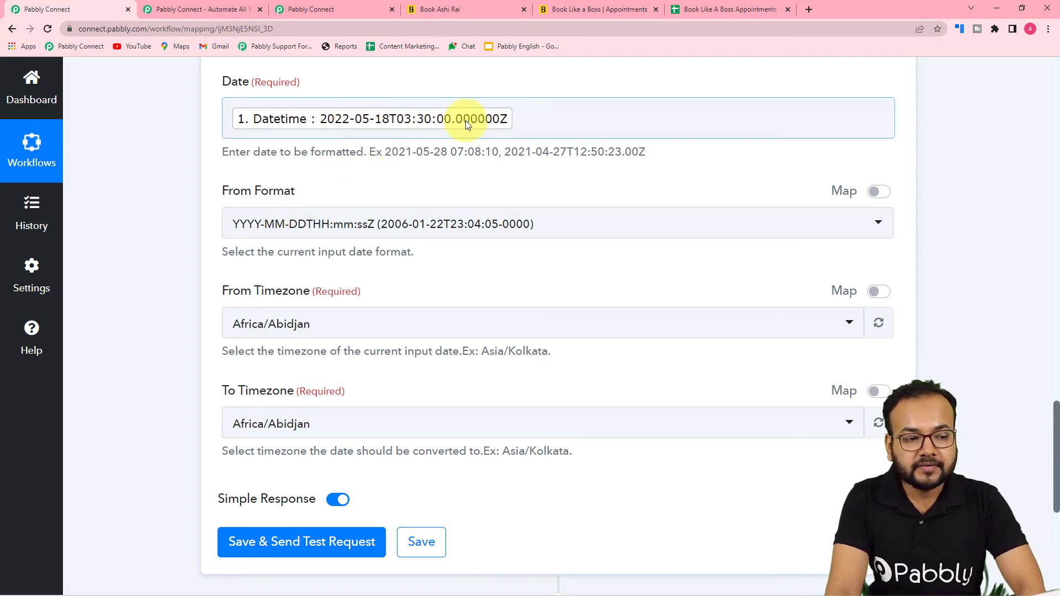
scroll(341, 242, down, 2)
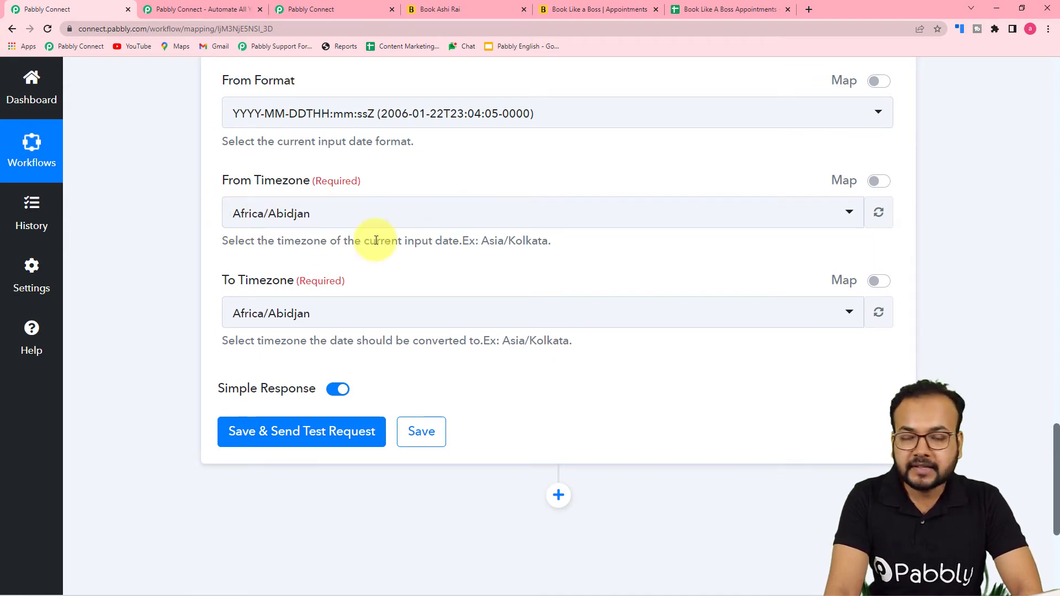
scroll(374, 241, down, 3)
scroll(333, 248, up, 4)
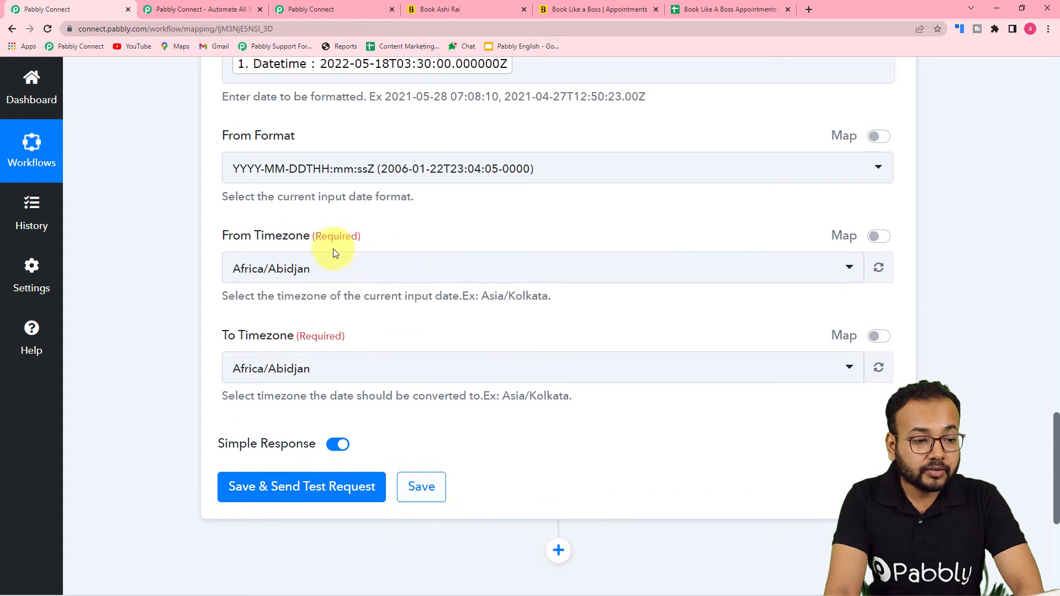
Set the From Timezone to Etc/UTC by searching 'utc'
click(346, 282)
text(u)
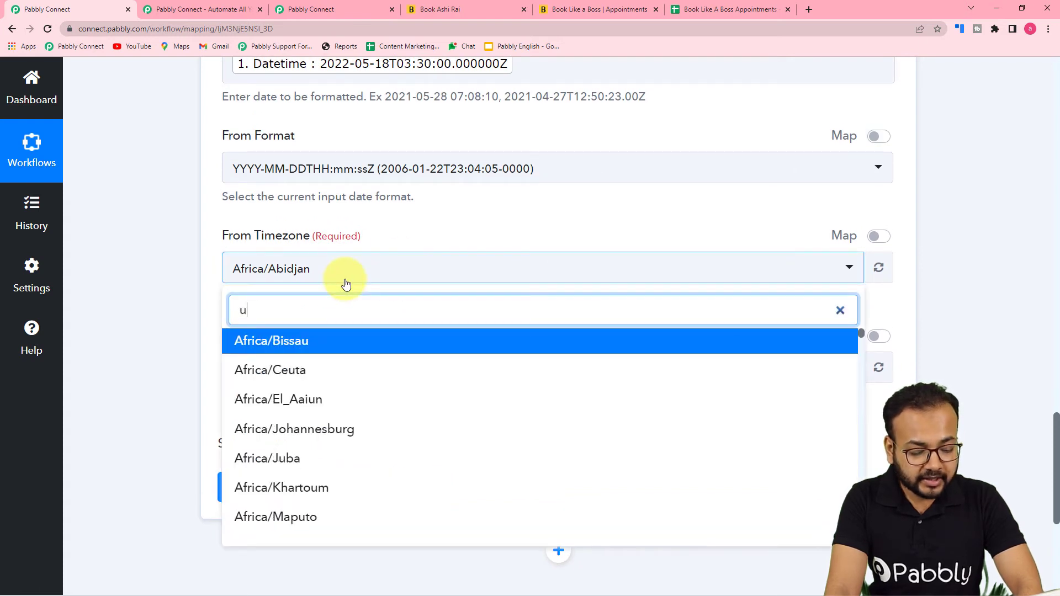
text(tc)
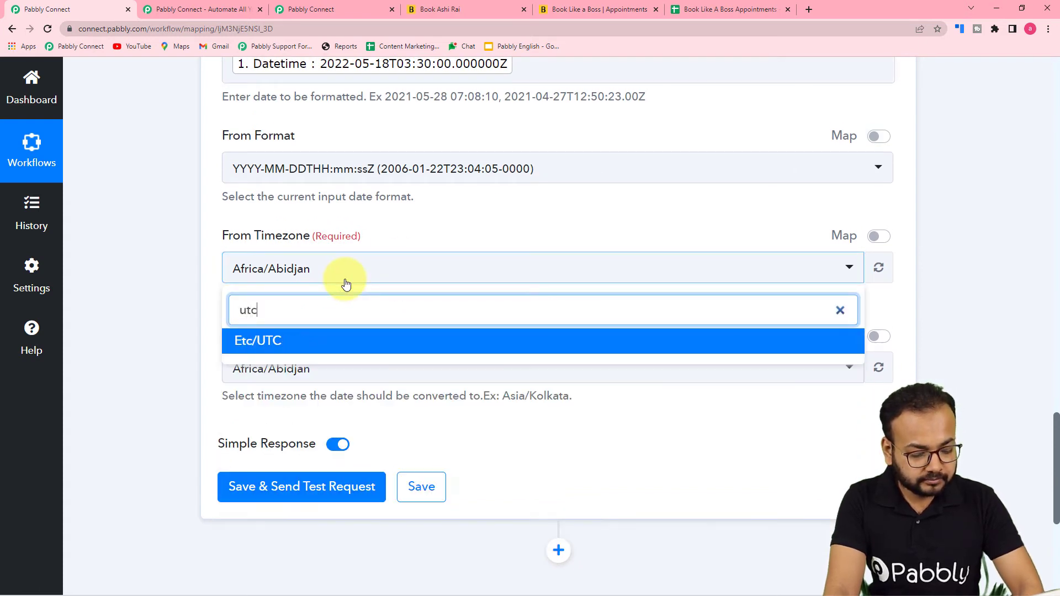
click(265, 347)
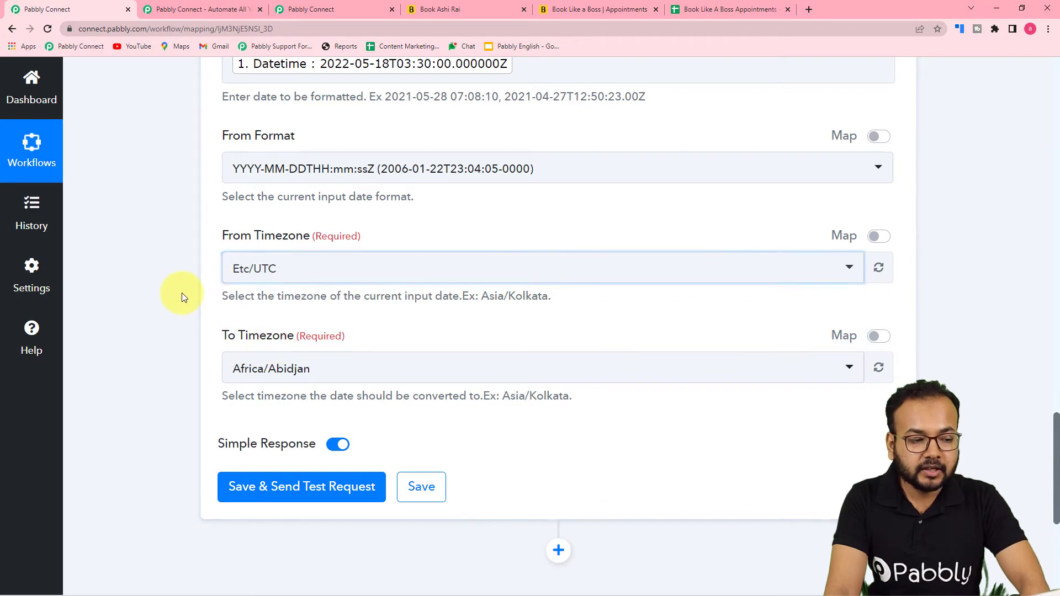
Search the To Timezone list for 'kol'
scroll(183, 297, down, 3)
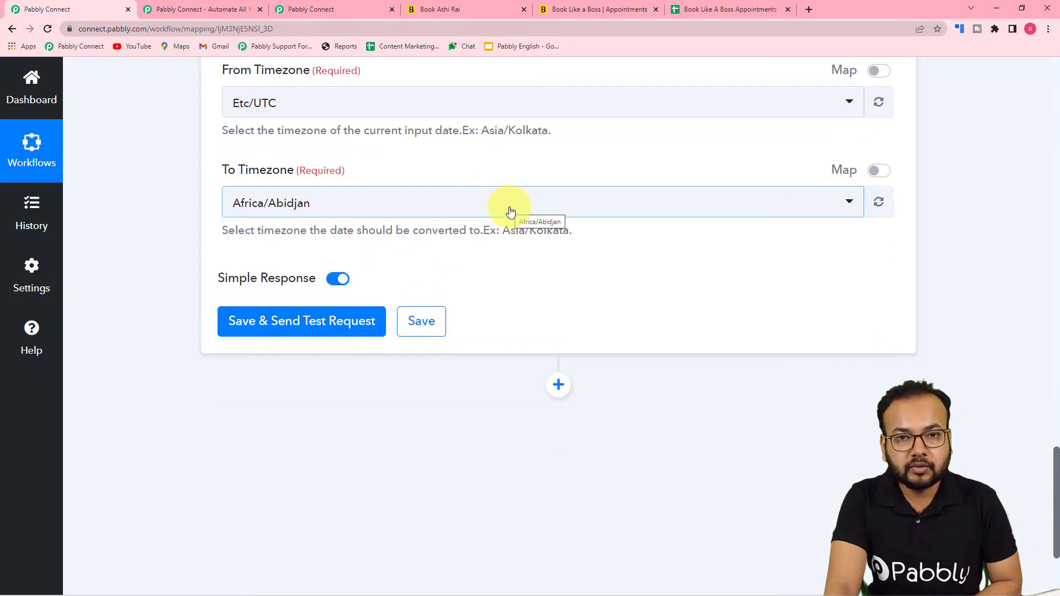
click(510, 212)
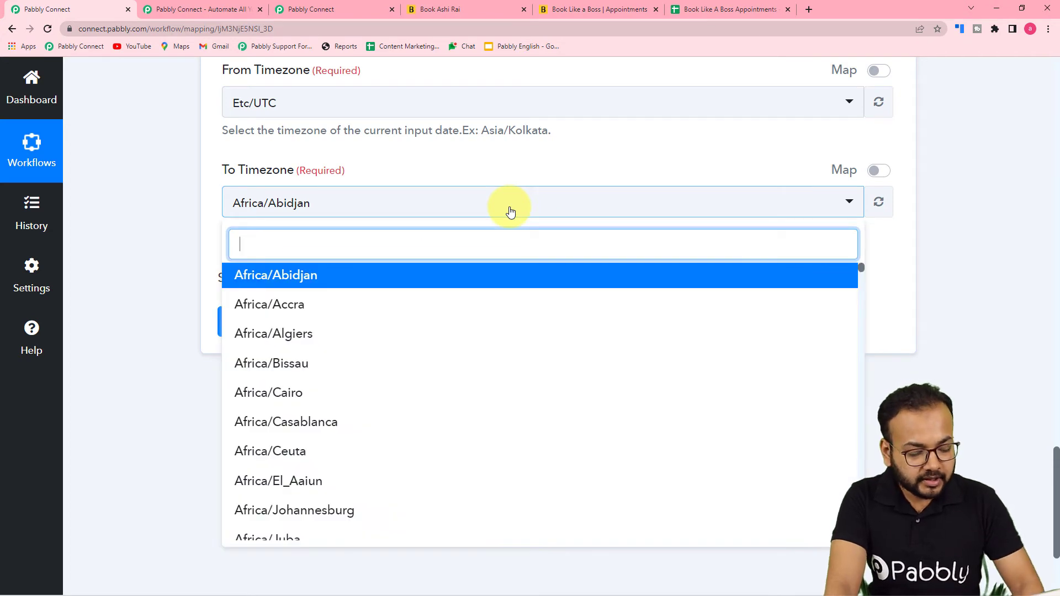
text(kol)
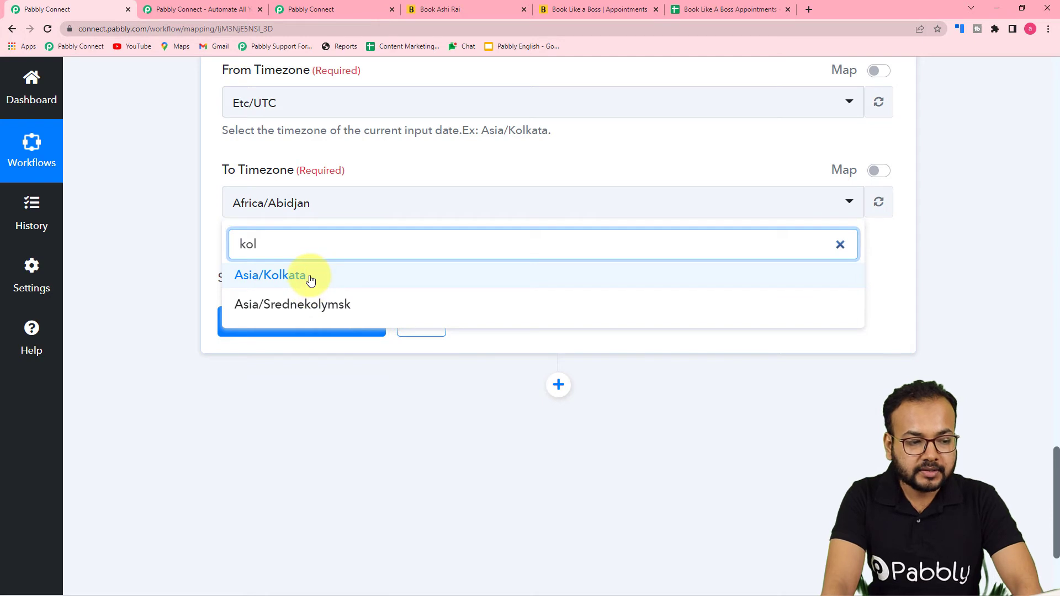
Set To Timezone to Asia/Kolkata and test, getting 2022-05-18T09:00:00+05:30
click(307, 279)
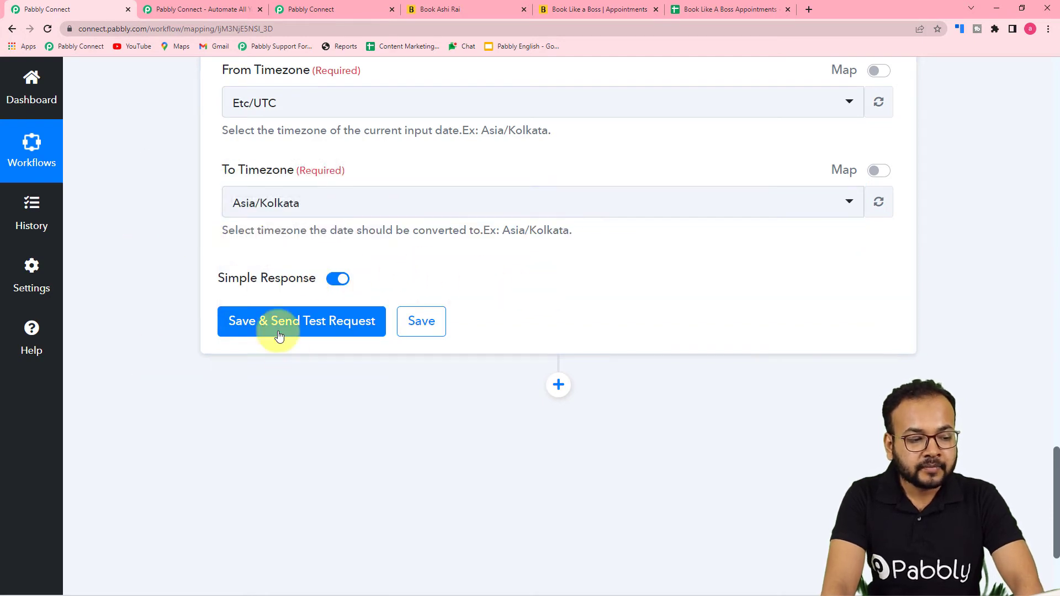
click(277, 327)
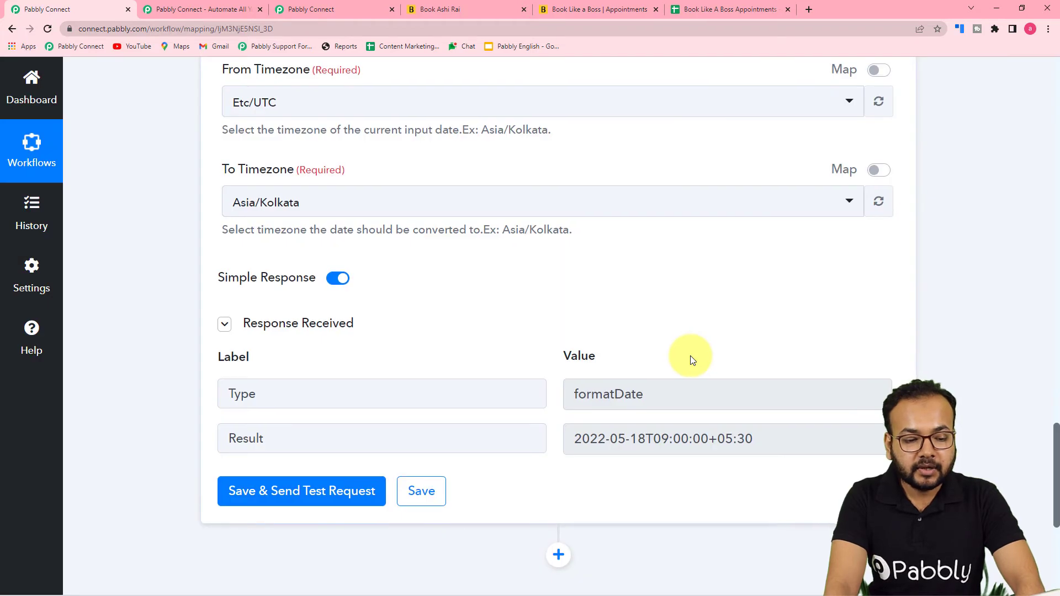
scroll(691, 355, down, 2)
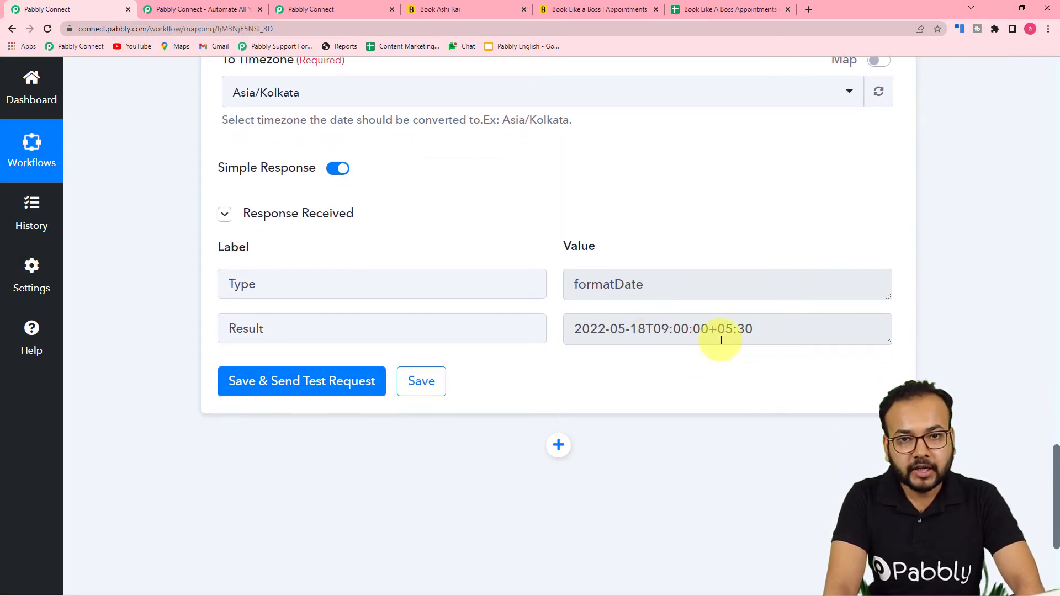
scroll(599, 362, down, 3)
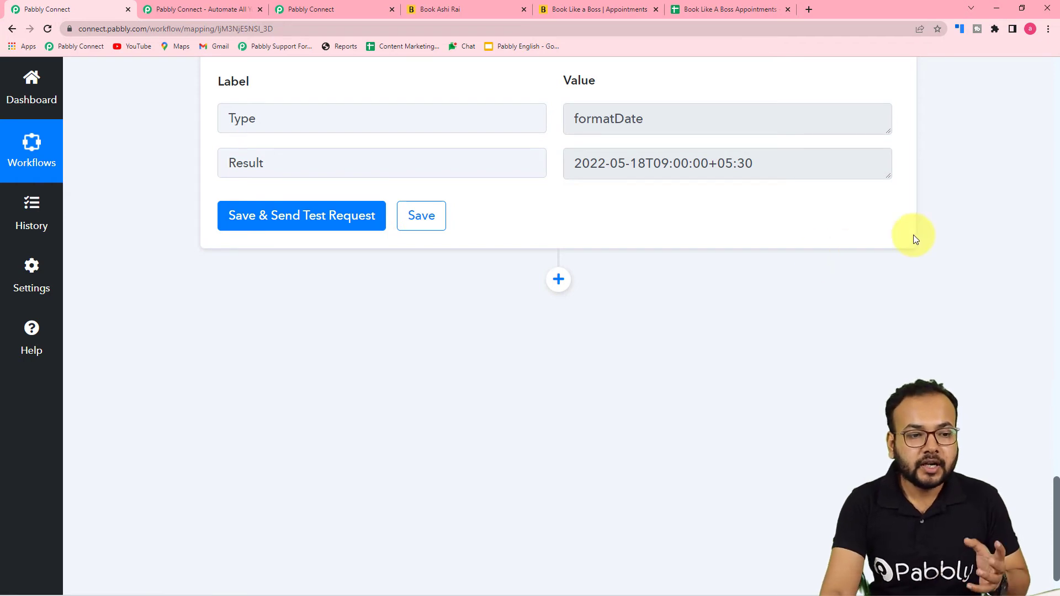
click(730, 12)
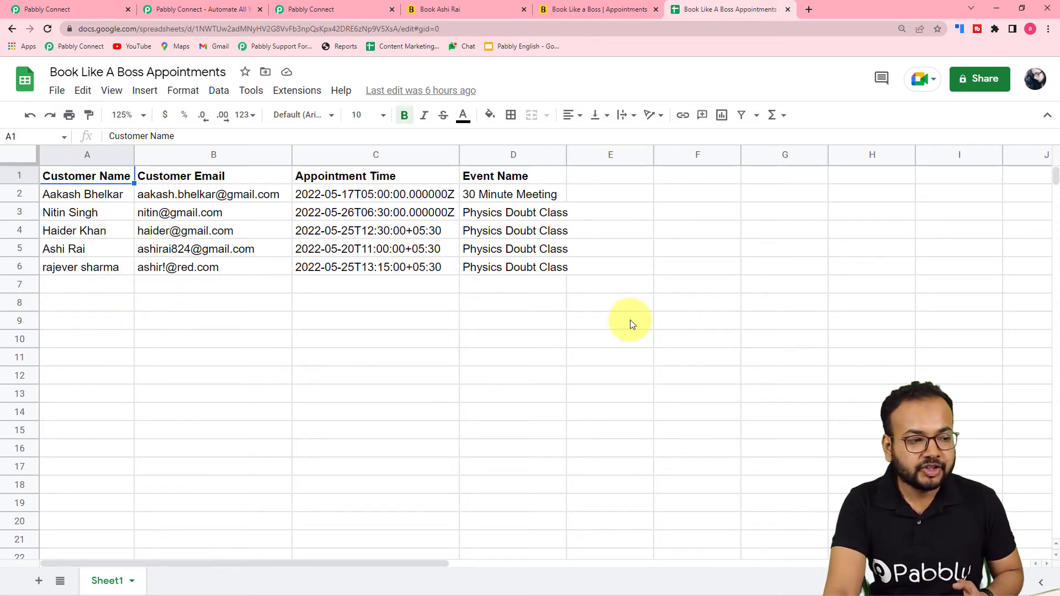
click(343, 12)
click(83, 6)
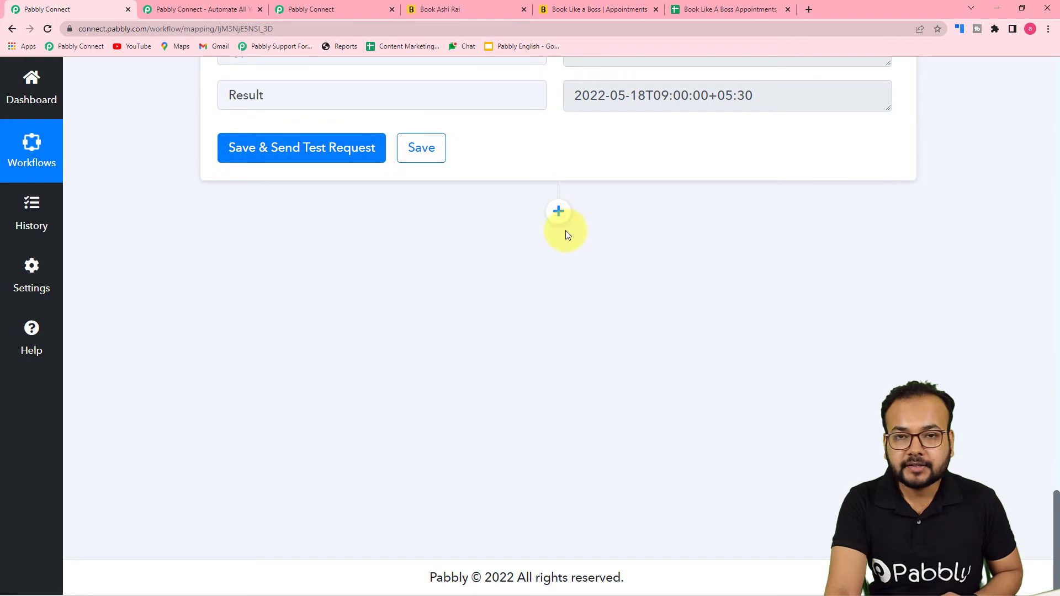
click(559, 211)
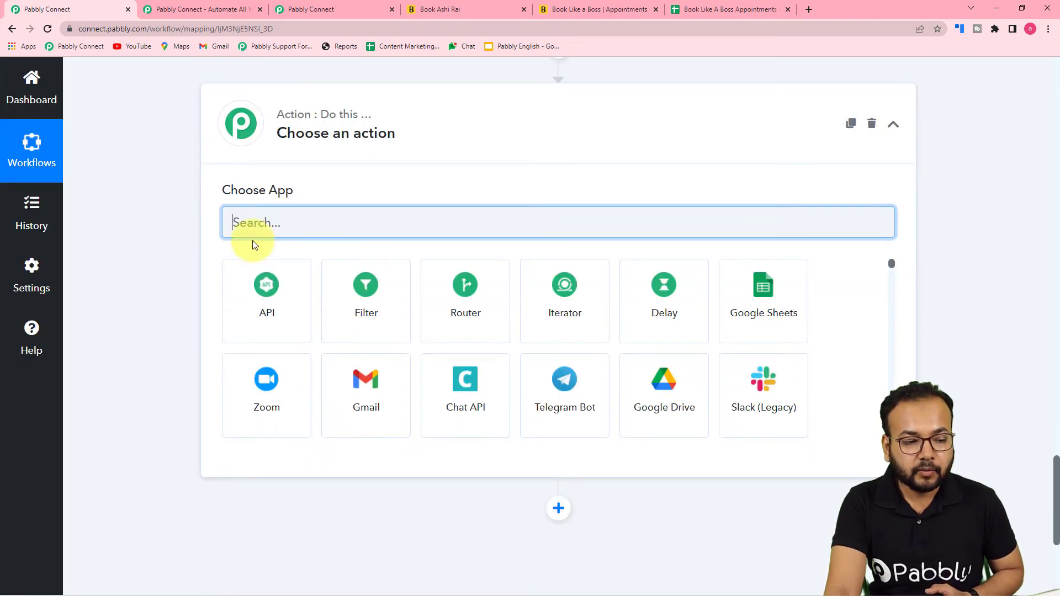
Set the new action to Google Sheets with the Add New Row event and start connecting
click(757, 335)
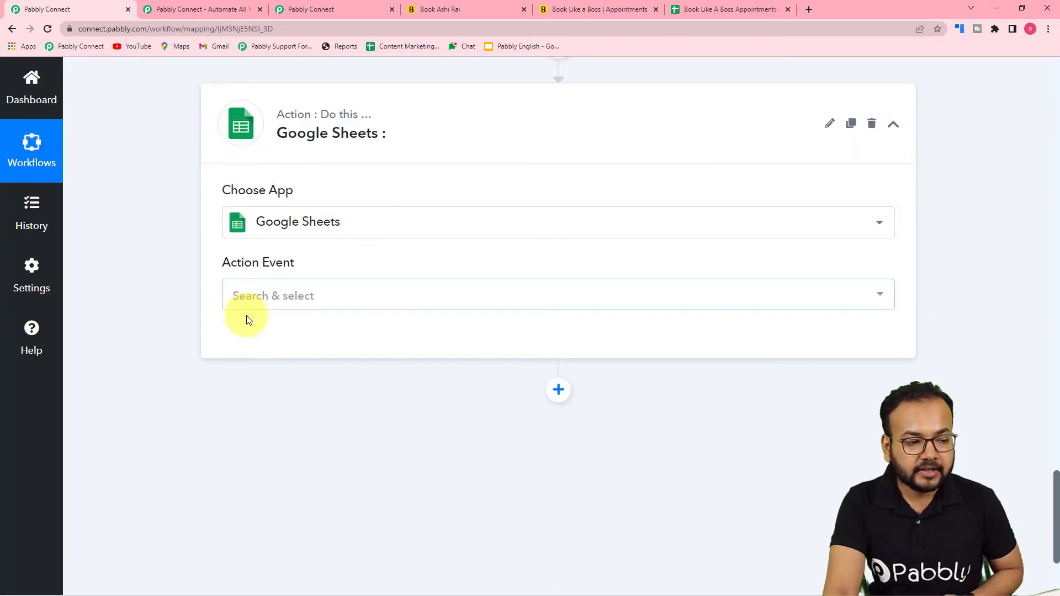
click(288, 307)
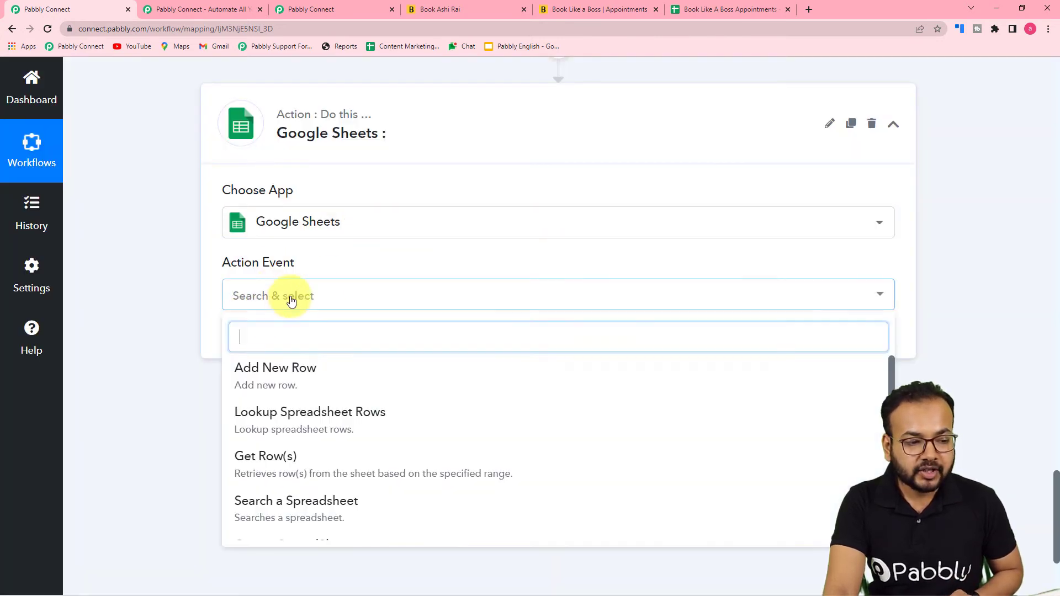
click(301, 379)
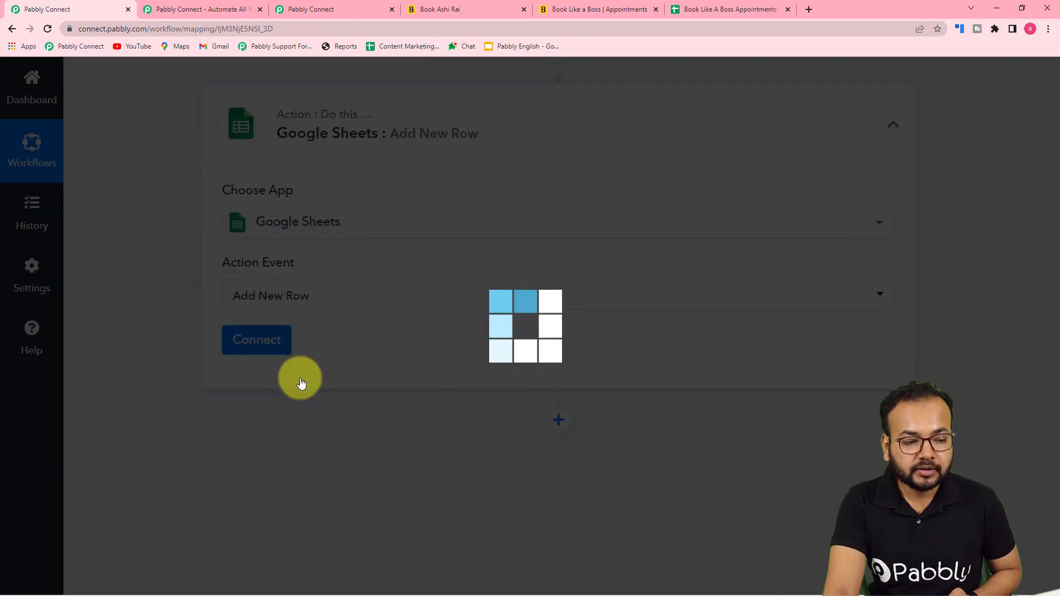
click(256, 342)
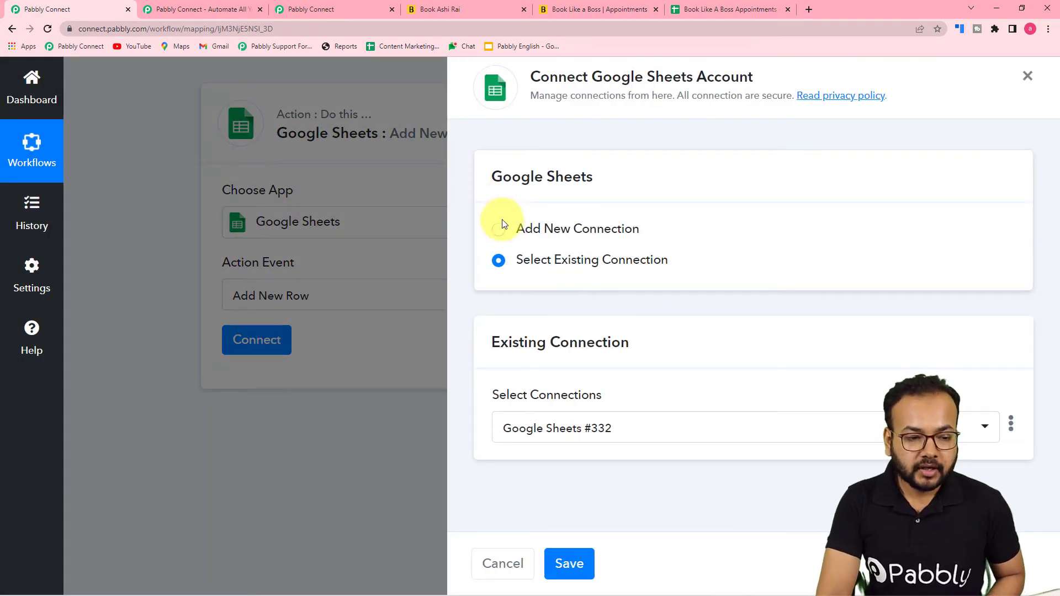
Create a new Google Sheets connection, pick the Google account and allow access
click(500, 228)
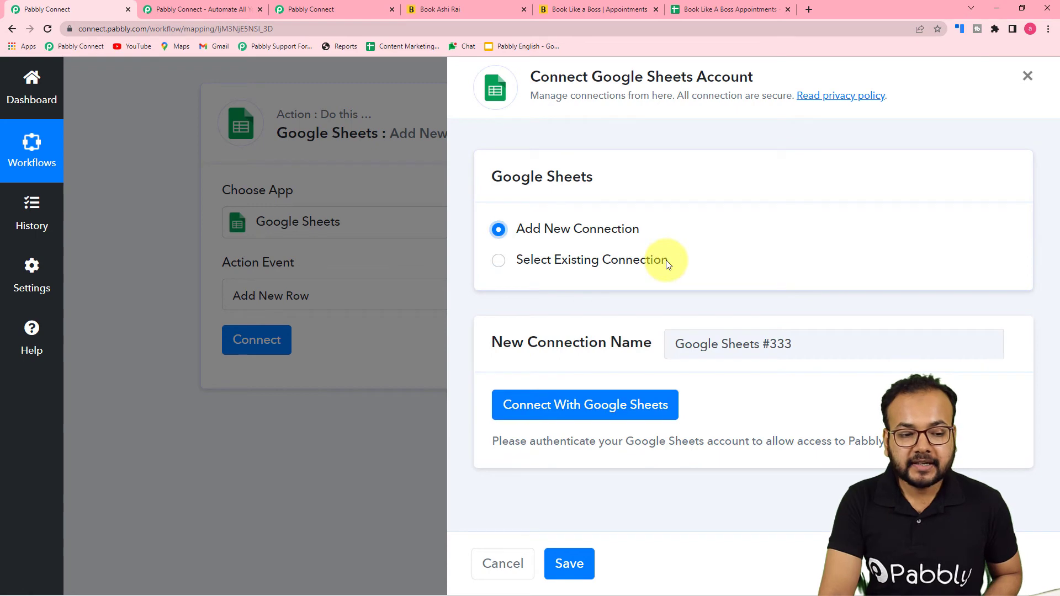
click(533, 408)
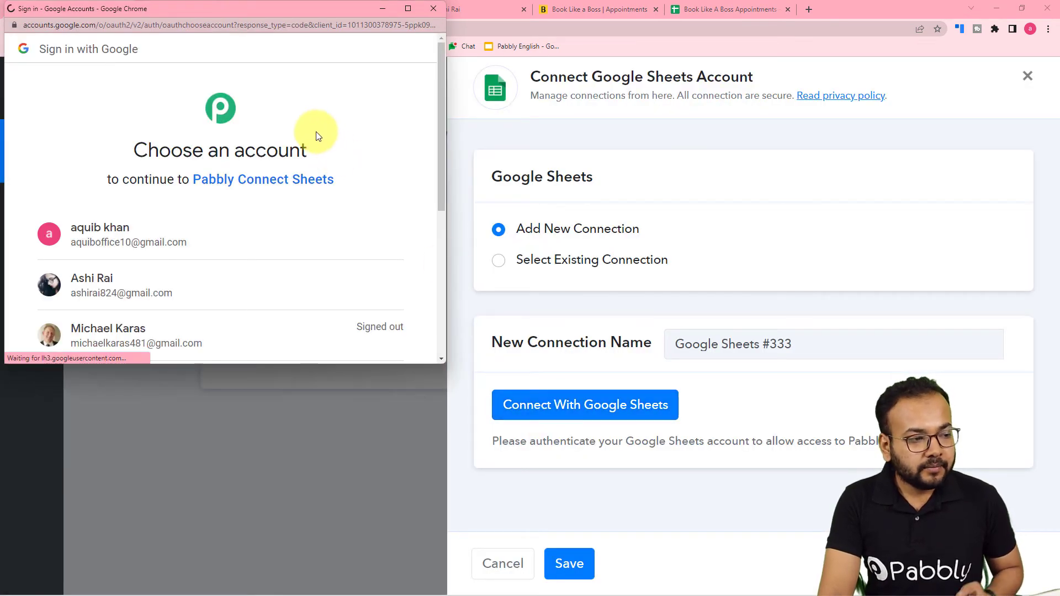
scroll(267, 221, down, 2)
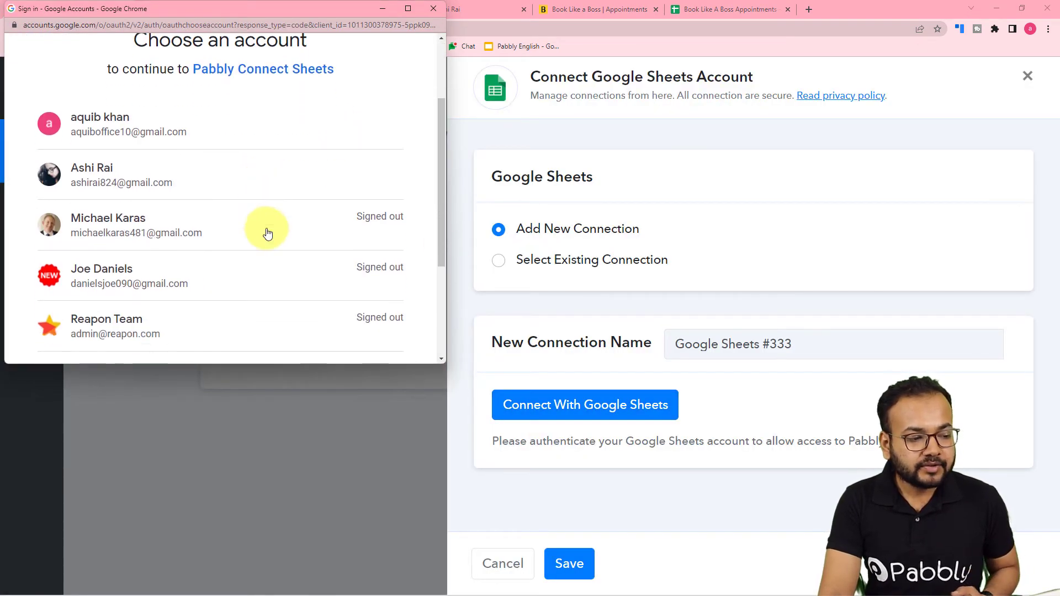
click(121, 174)
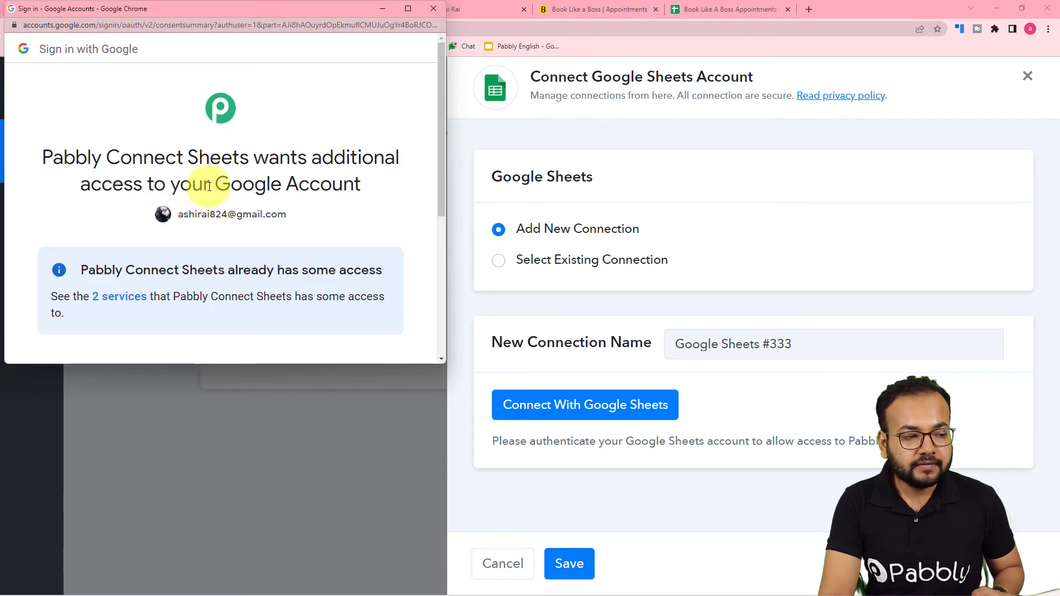
scroll(260, 211, down, 5)
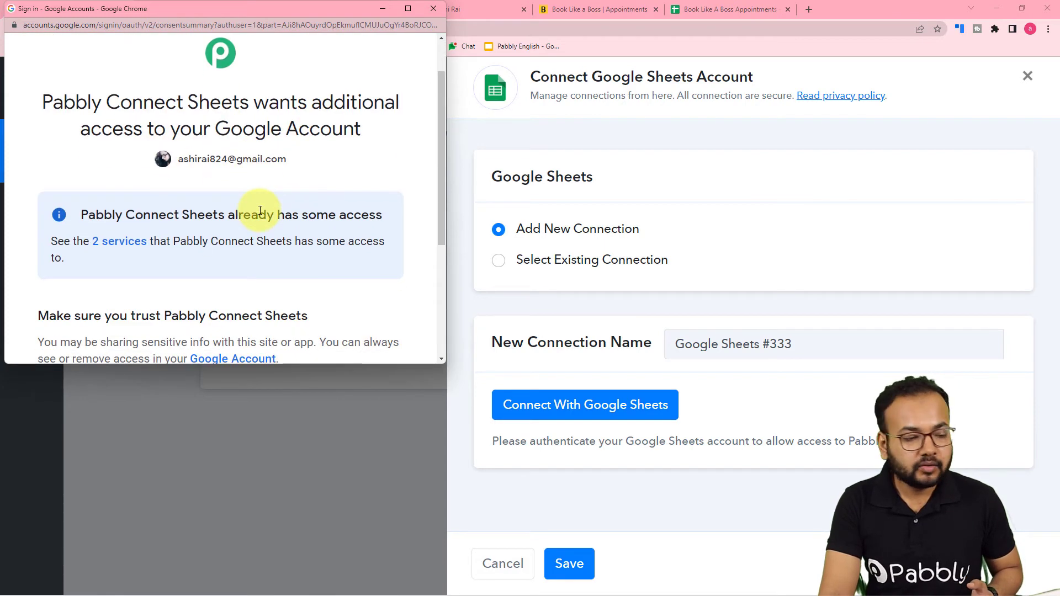
click(279, 255)
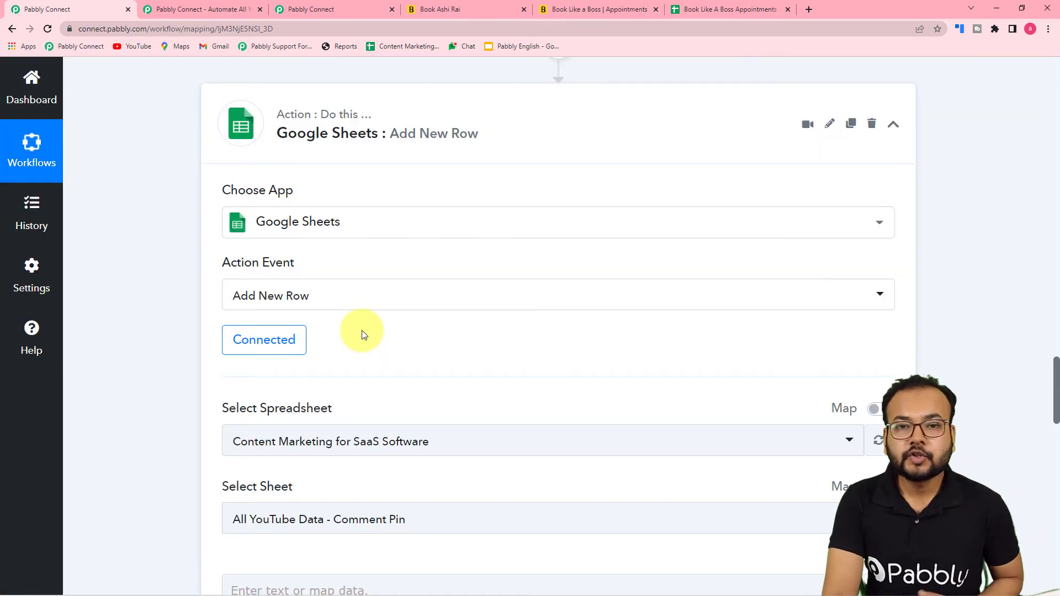
Select the Book Like A Boss Appointments spreadsheet, Sheet1, checking its columns in the sheet tab
scroll(363, 330, down, 2)
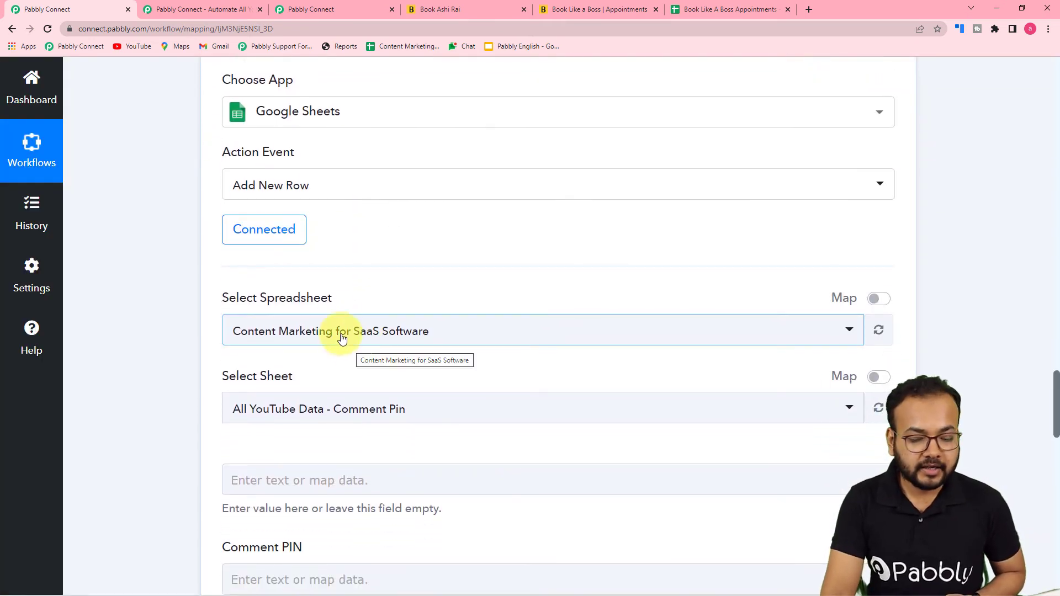
scroll(147, 272, down, 2)
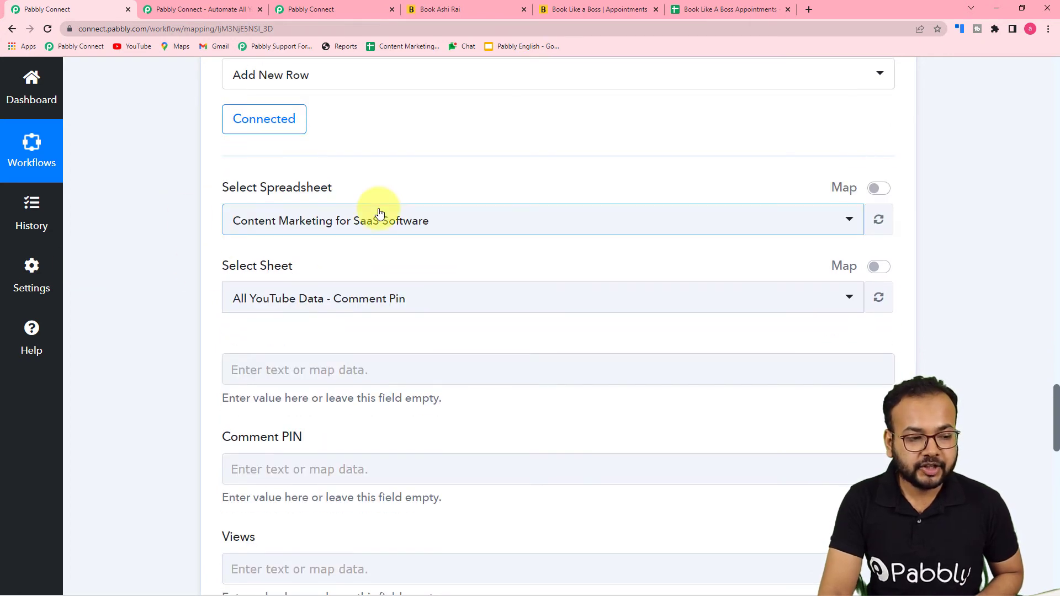
click(387, 231)
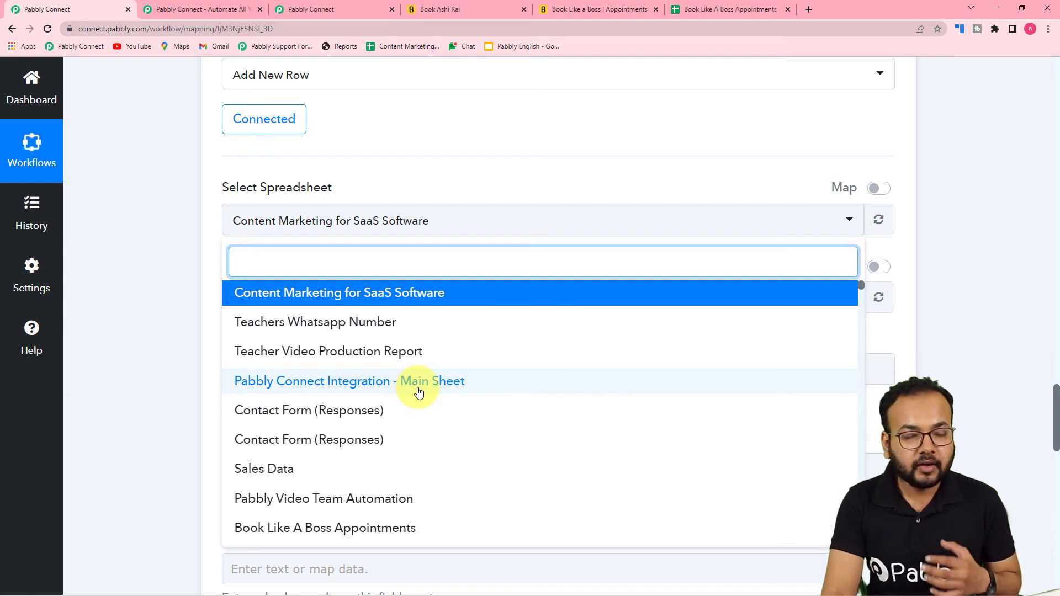
scroll(419, 393, down, 2)
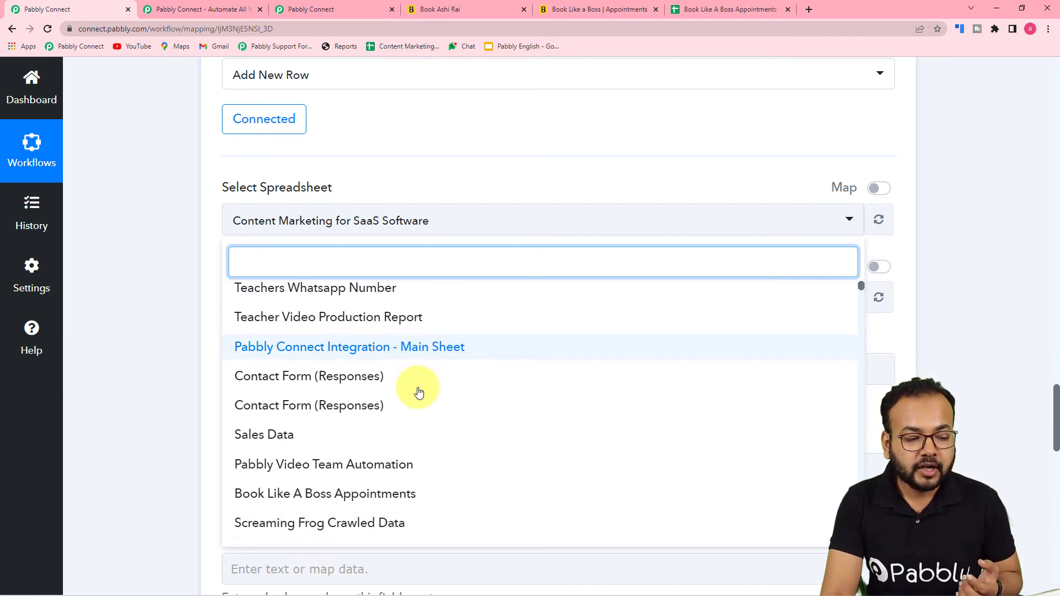
scroll(419, 392, down, 2)
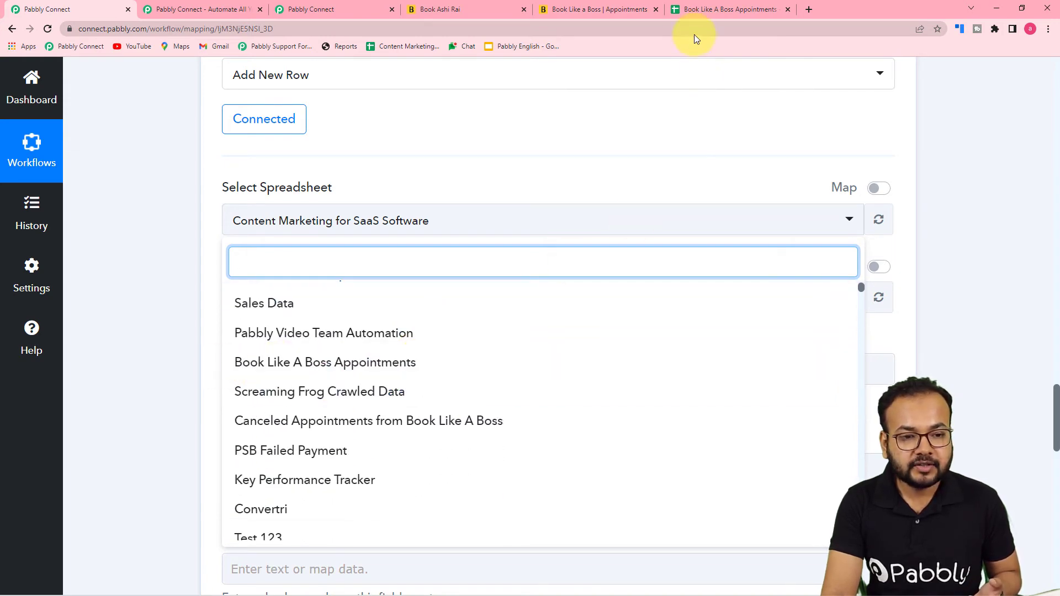
click(697, 9)
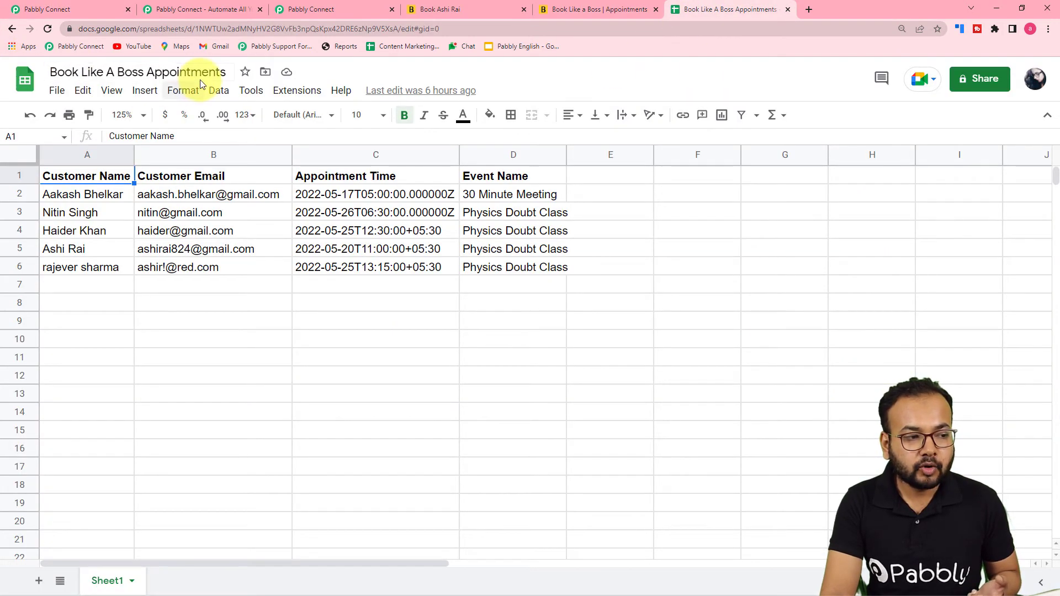
click(78, 10)
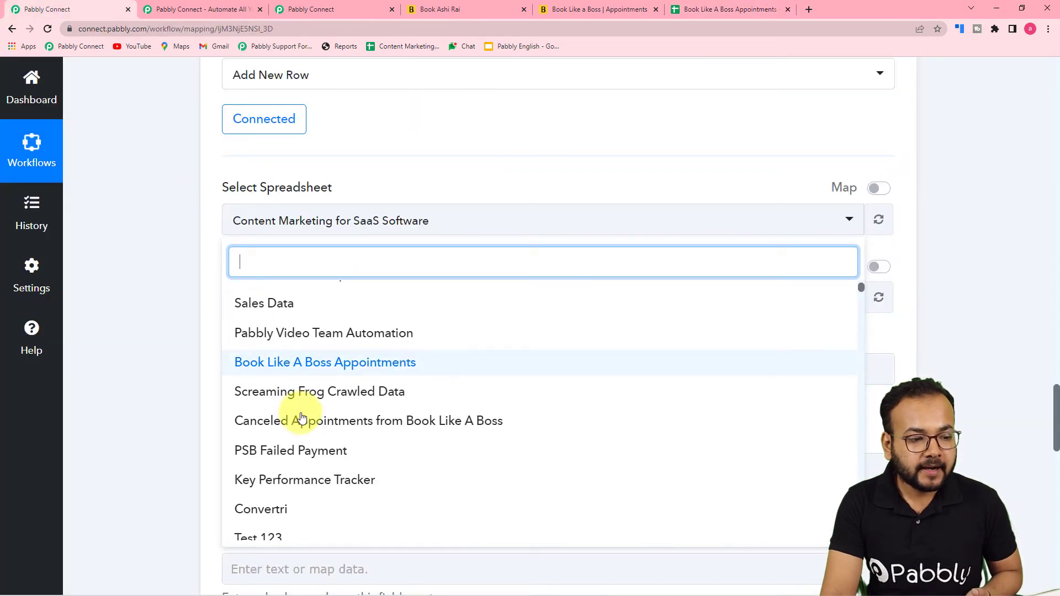
click(329, 365)
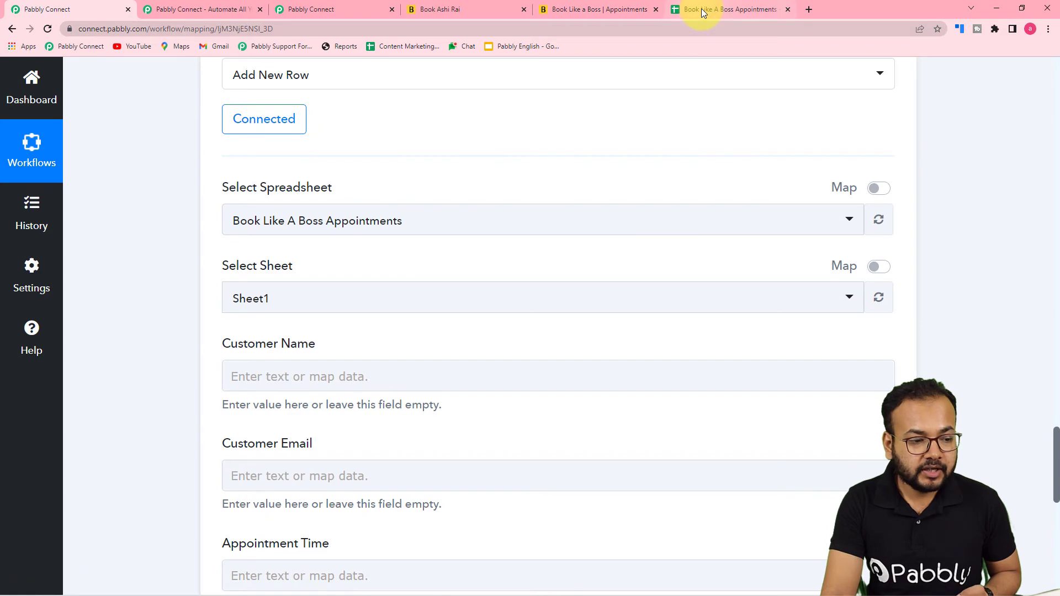
click(701, 9)
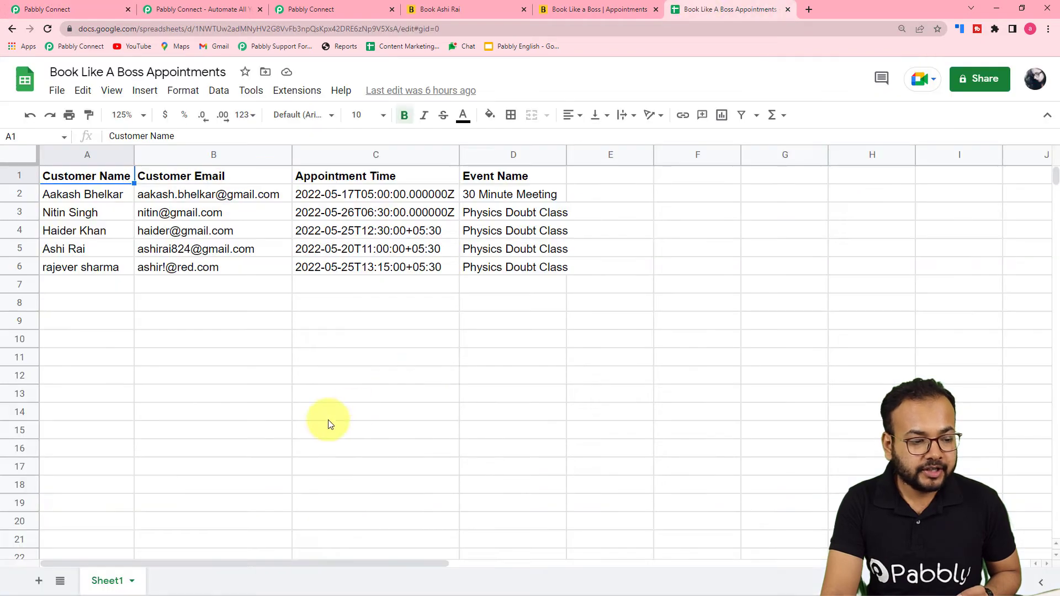
click(78, 8)
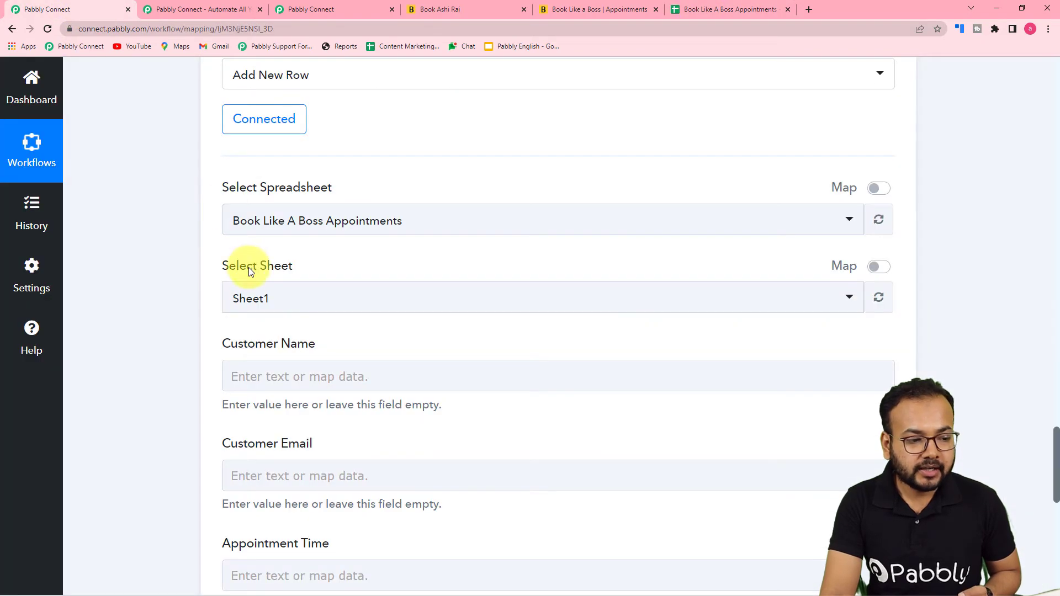
Compare the spreadsheet's column headers with the Google Sheets step's fields
scroll(297, 327, down, 3)
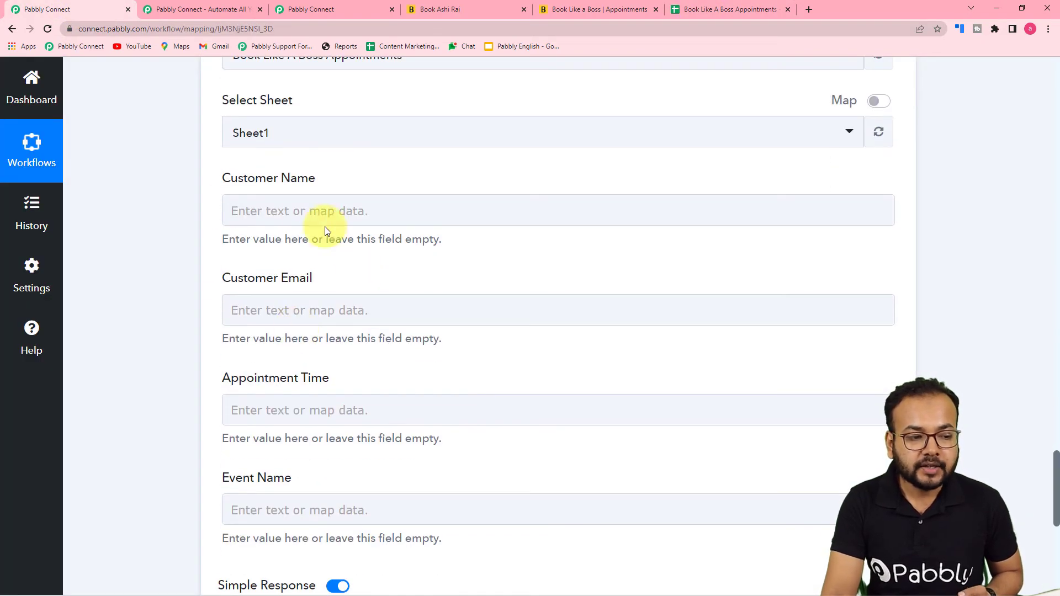
scroll(269, 290, down, 3)
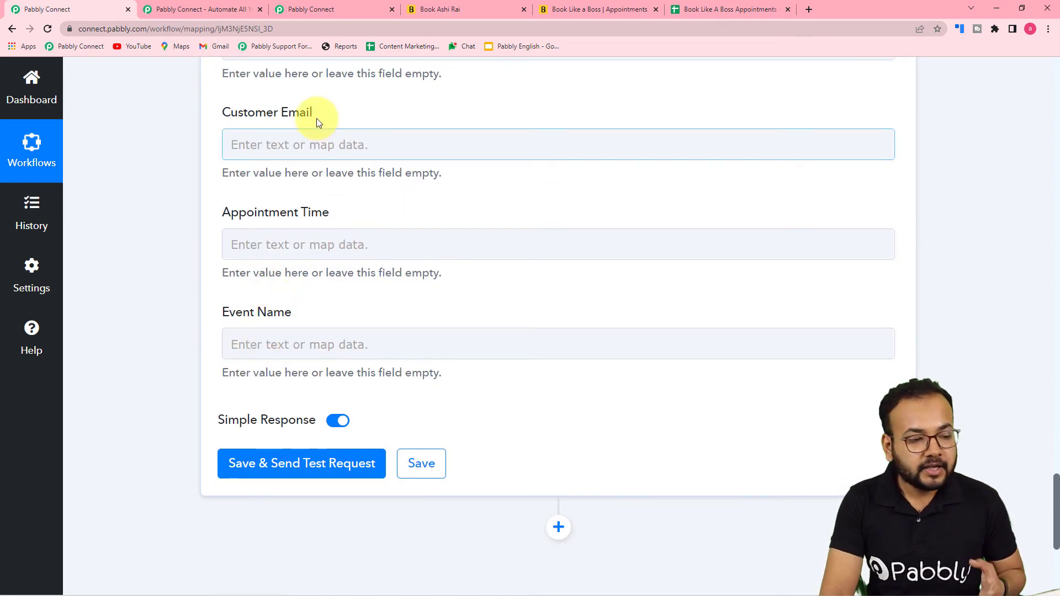
click(699, 7)
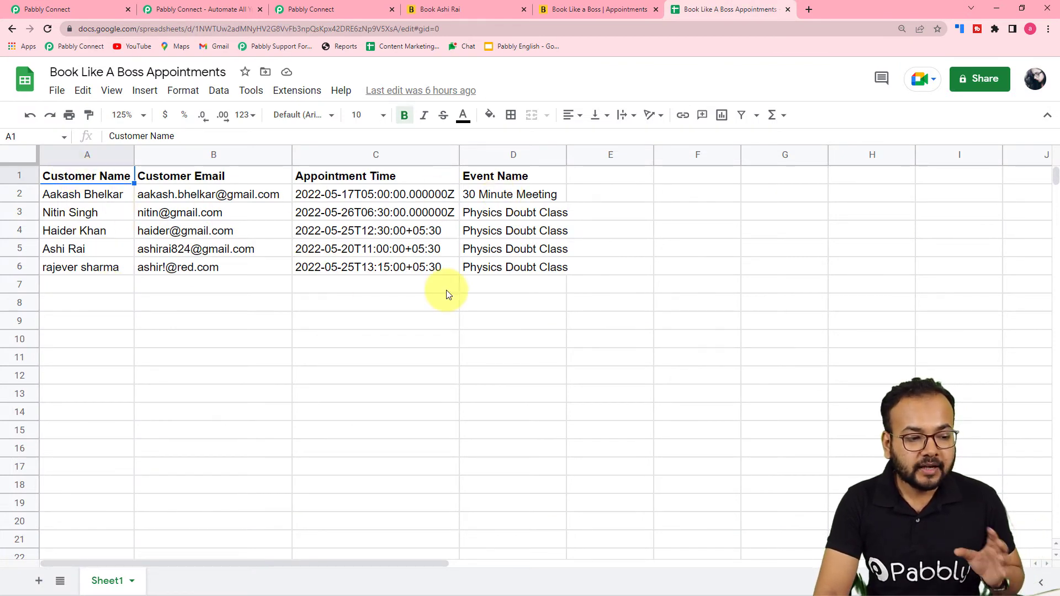
click(107, 7)
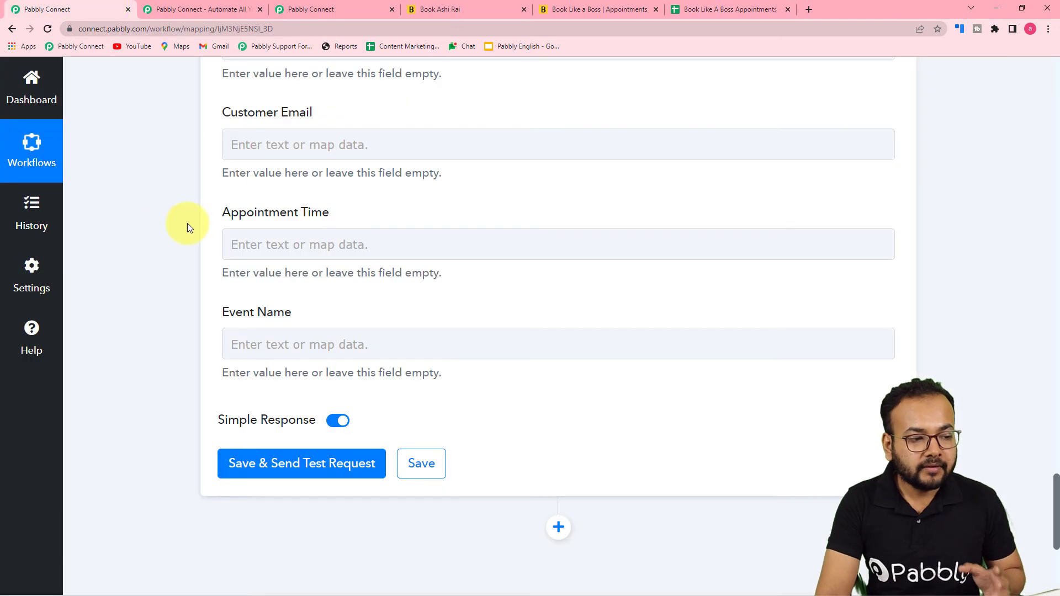
scroll(188, 223, up, 4)
scroll(161, 274, up, 1)
scroll(265, 281, down, 2)
Map the booking's customer name from Book Like A Boss into Customer Name
click(421, 208)
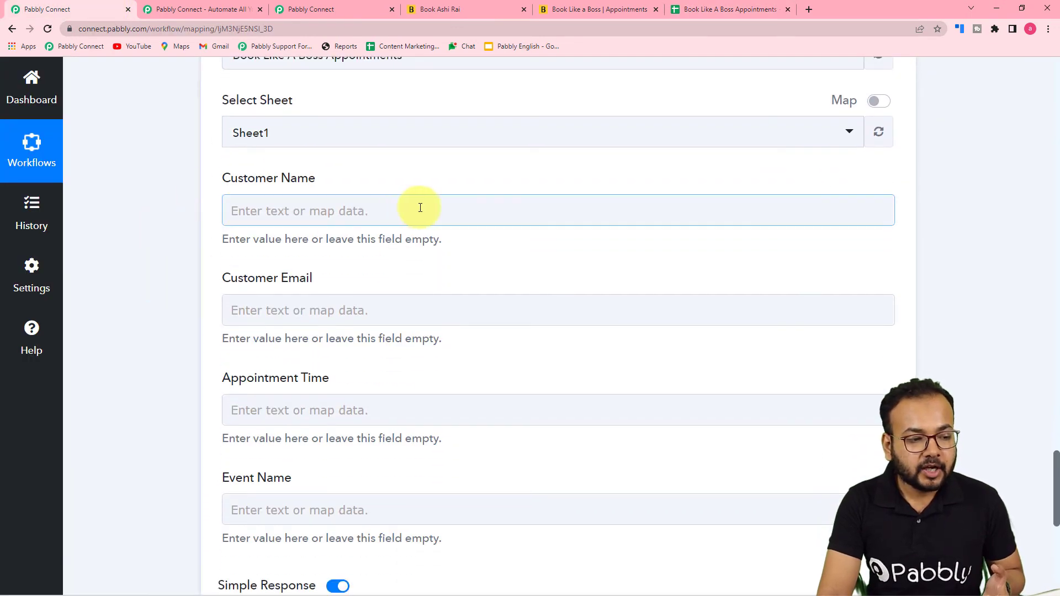
click(366, 214)
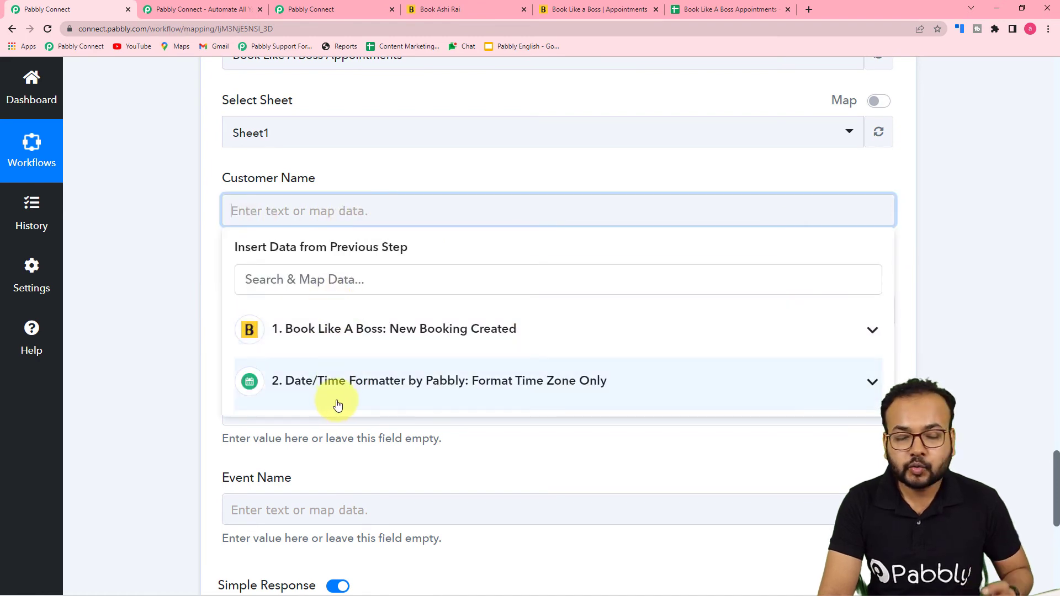
click(343, 335)
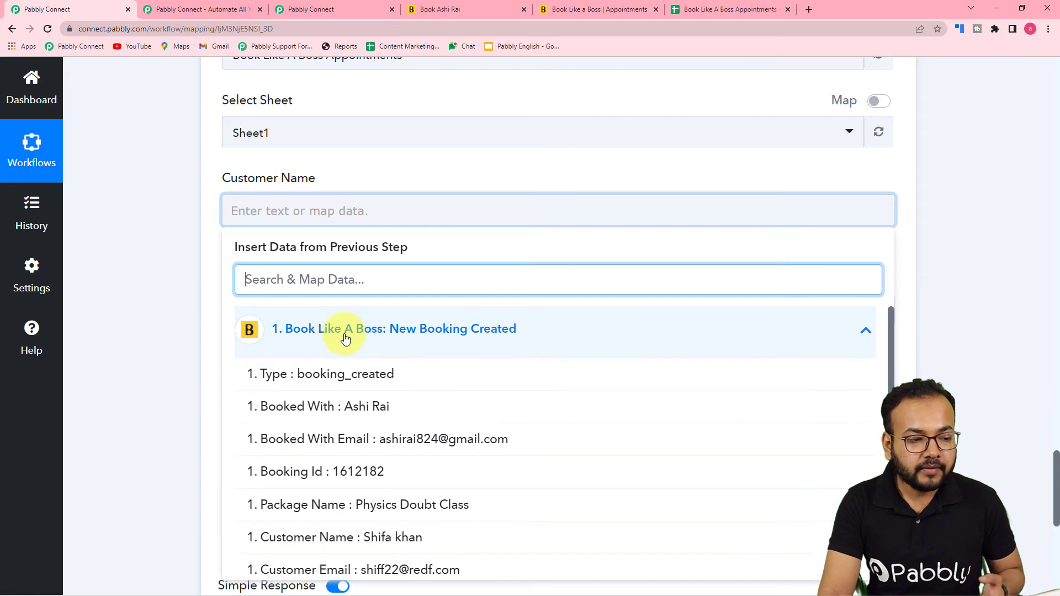
scroll(360, 454, down, 1)
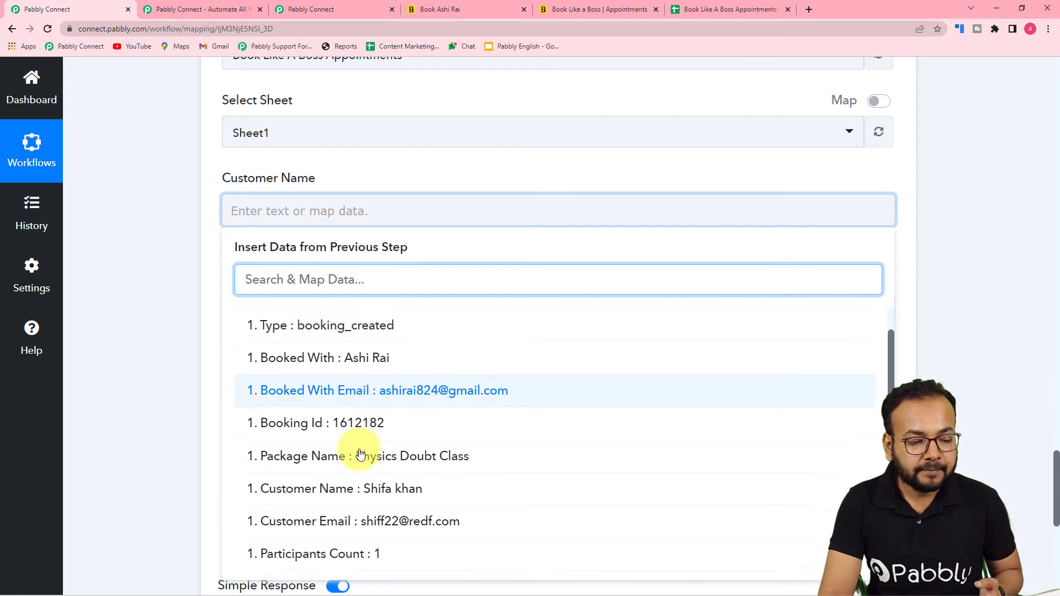
click(346, 491)
click(188, 297)
Map the booking's customer email into Customer Email
scroll(188, 297, down, 2)
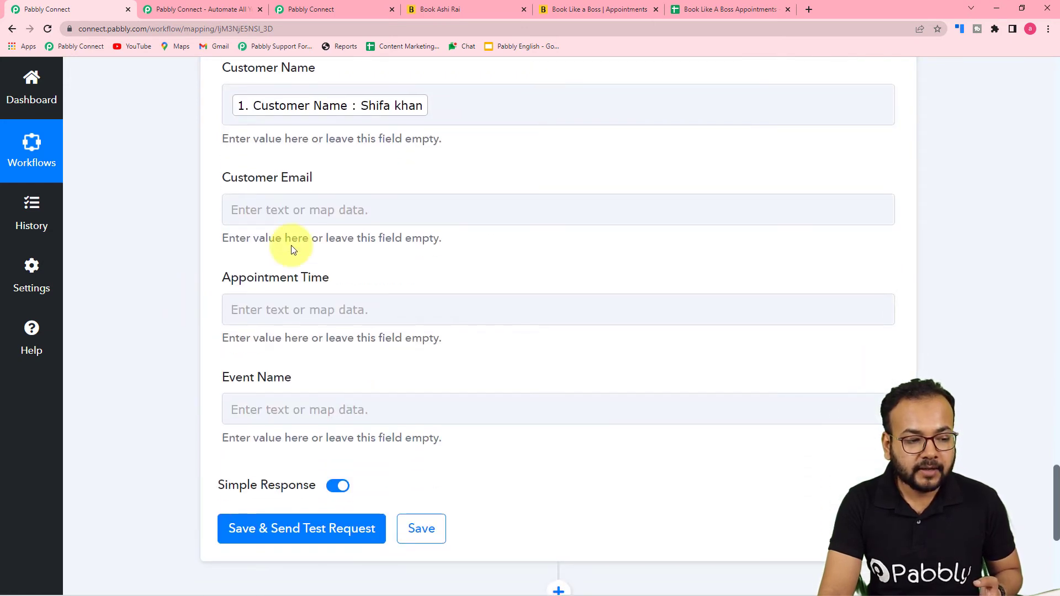
click(327, 209)
click(296, 330)
scroll(348, 497, down, 1)
scroll(352, 497, down, 1)
click(350, 457)
click(215, 331)
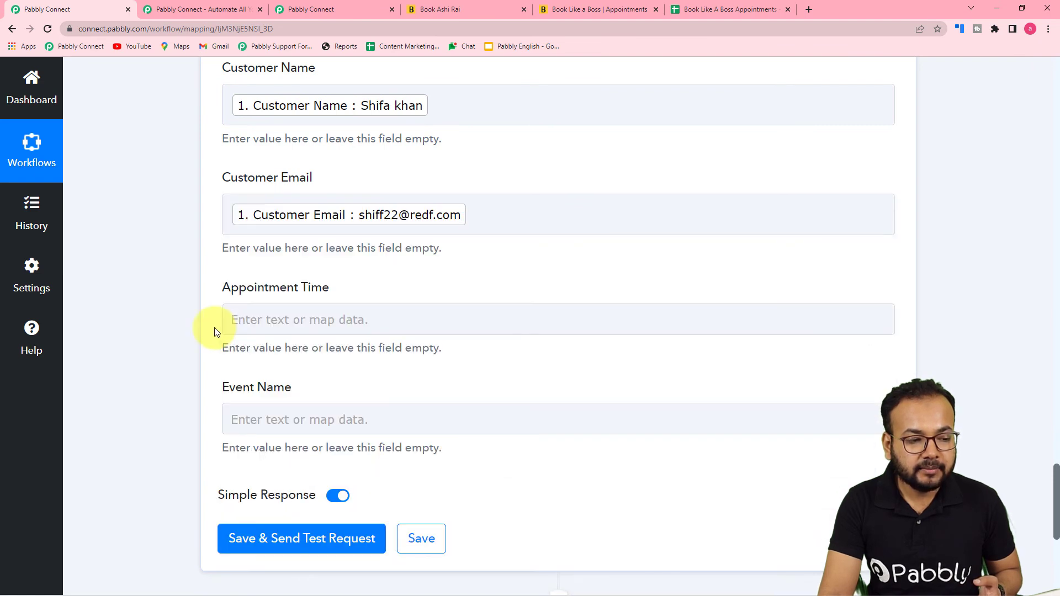
Map the time zone formatter's Result (2022-05-18T09:00:00+05:30) into Appointment Time
scroll(265, 287, down, 1)
click(298, 261)
scroll(317, 273, down, 3)
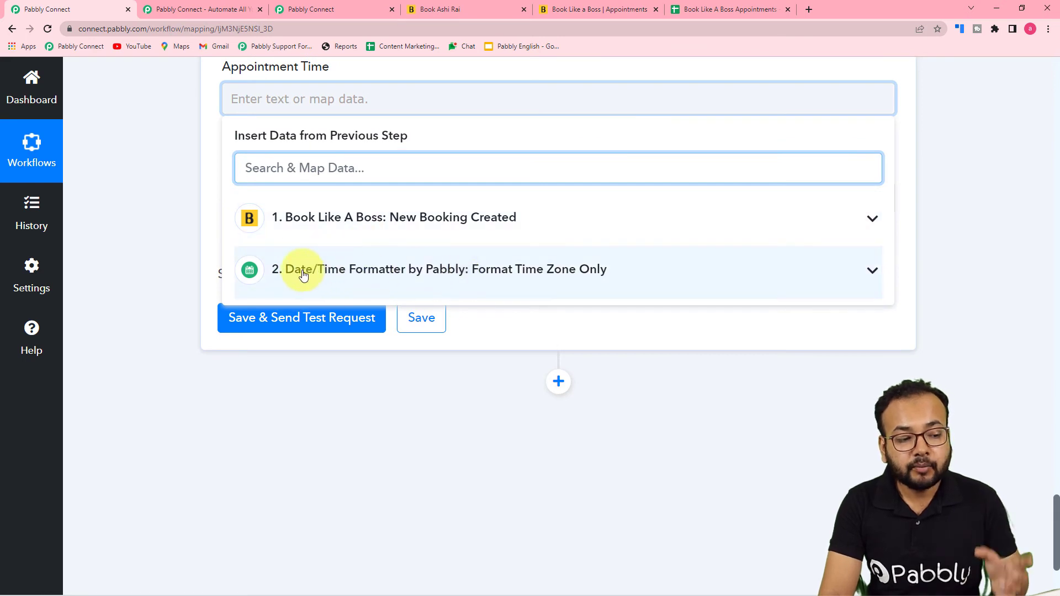
click(342, 270)
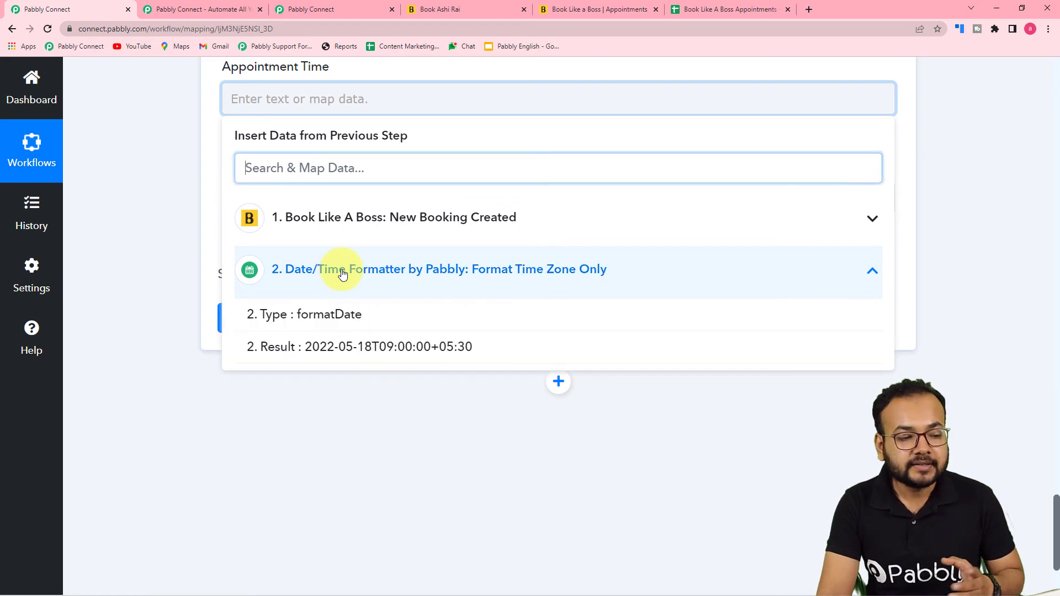
click(326, 355)
click(193, 245)
Map Book Like A Boss Package Name (Physics Doubt Class) into Event Name
click(367, 206)
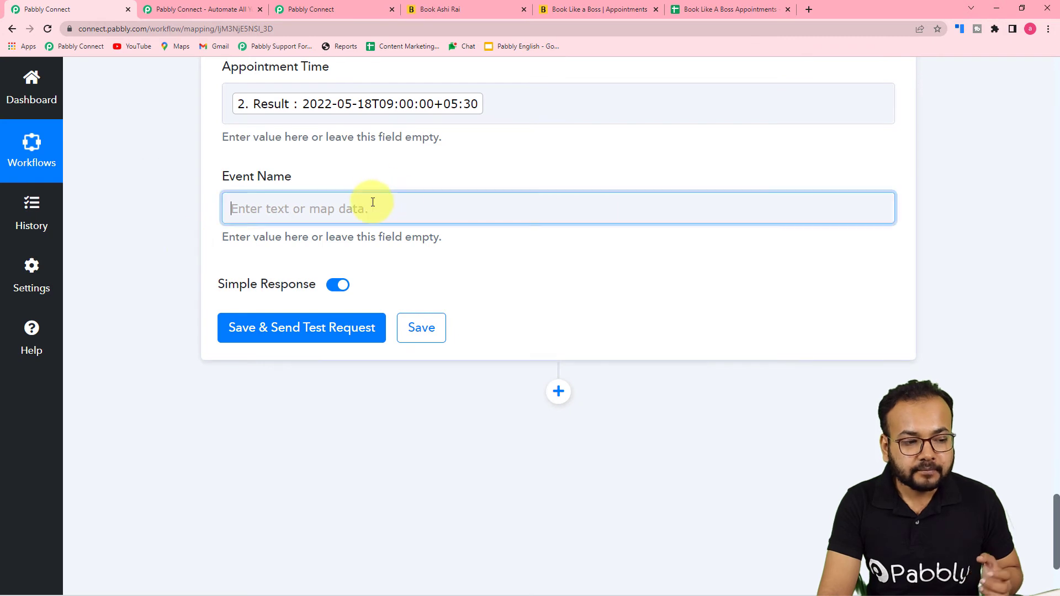
click(350, 326)
scroll(383, 458, down, 1)
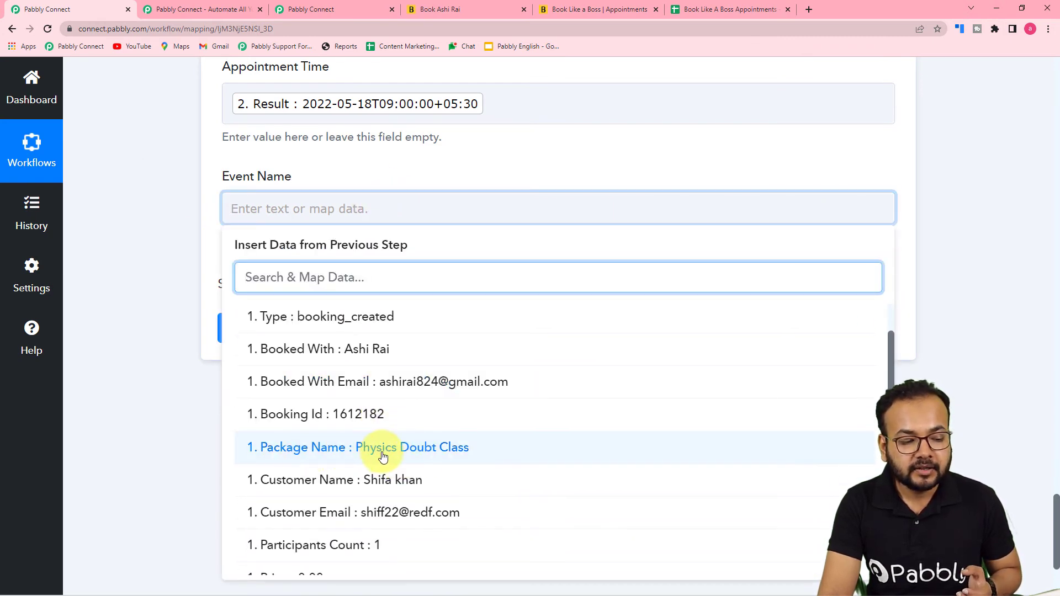
click(383, 449)
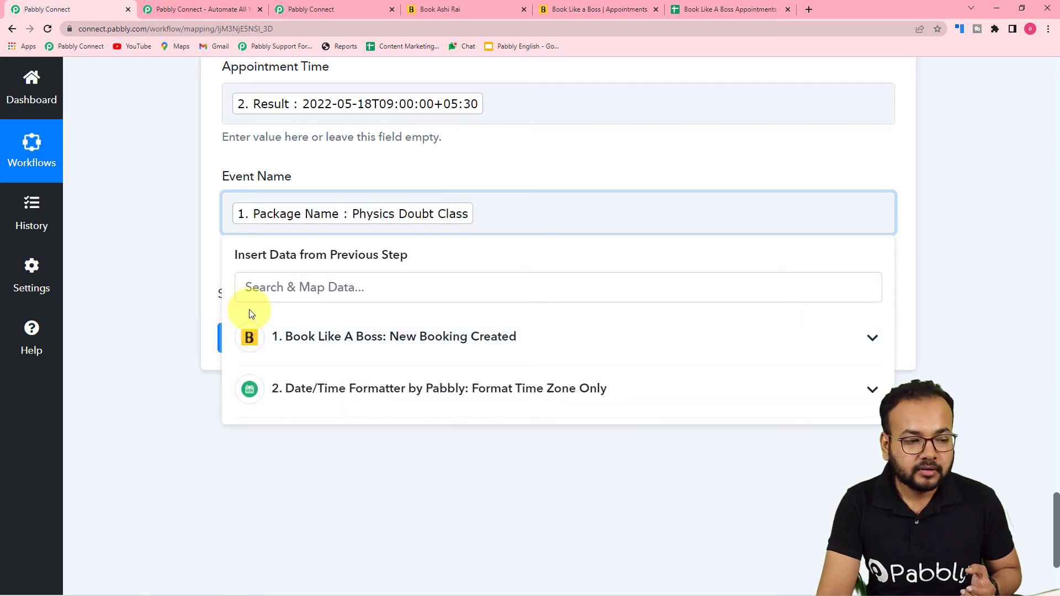
click(193, 294)
scroll(192, 290, up, 1)
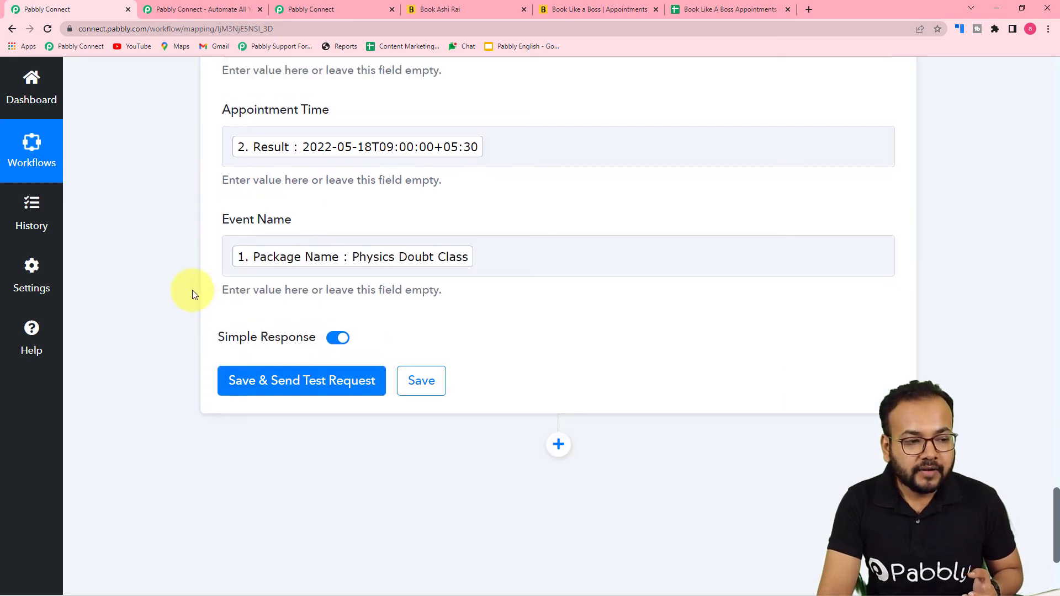
Compare the Book Like A Boss Appointments sheet's existing rows against the workflow mapping
click(712, 9)
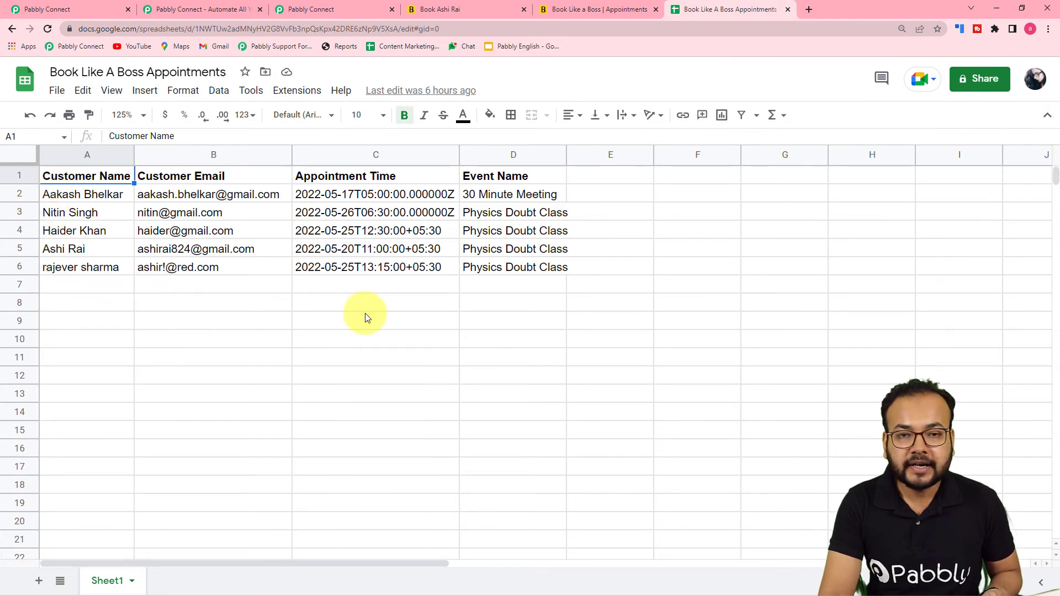
click(59, 10)
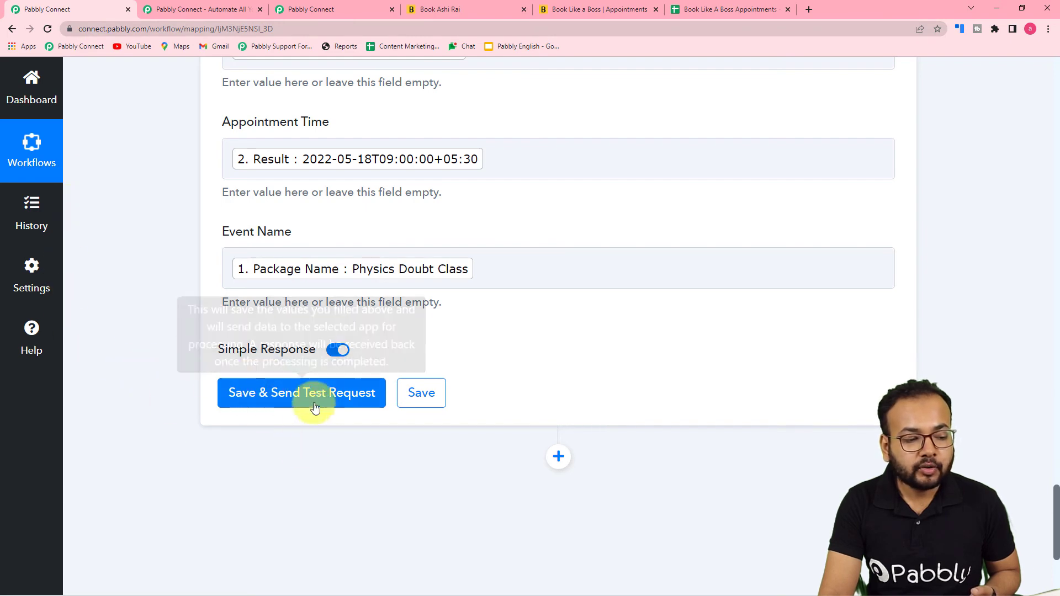
click(698, 15)
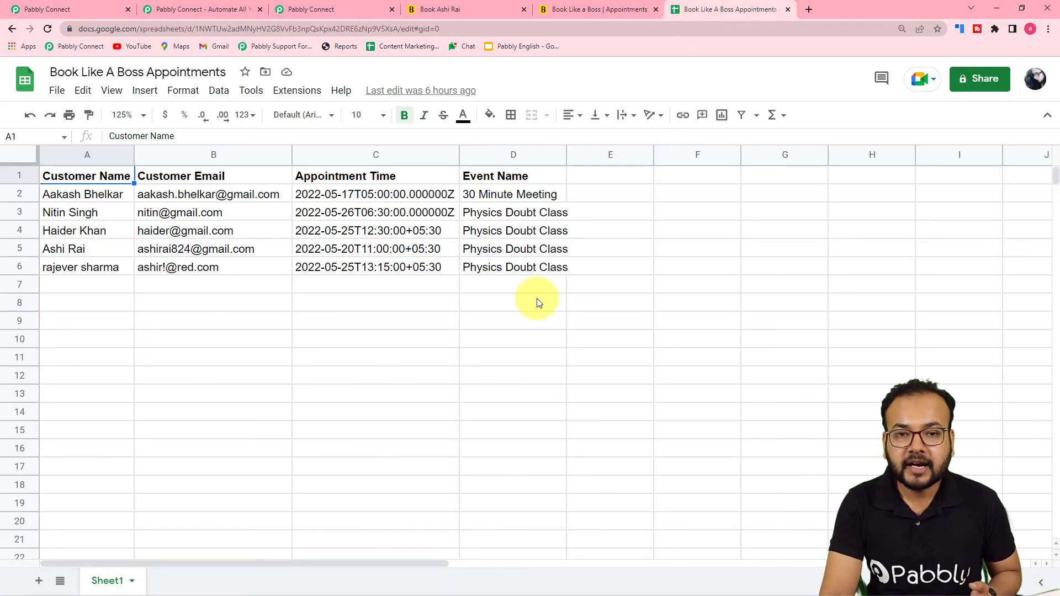
Save the Google Sheets step, send a test request, and confirm the new row 7 in the sheet
click(47, 9)
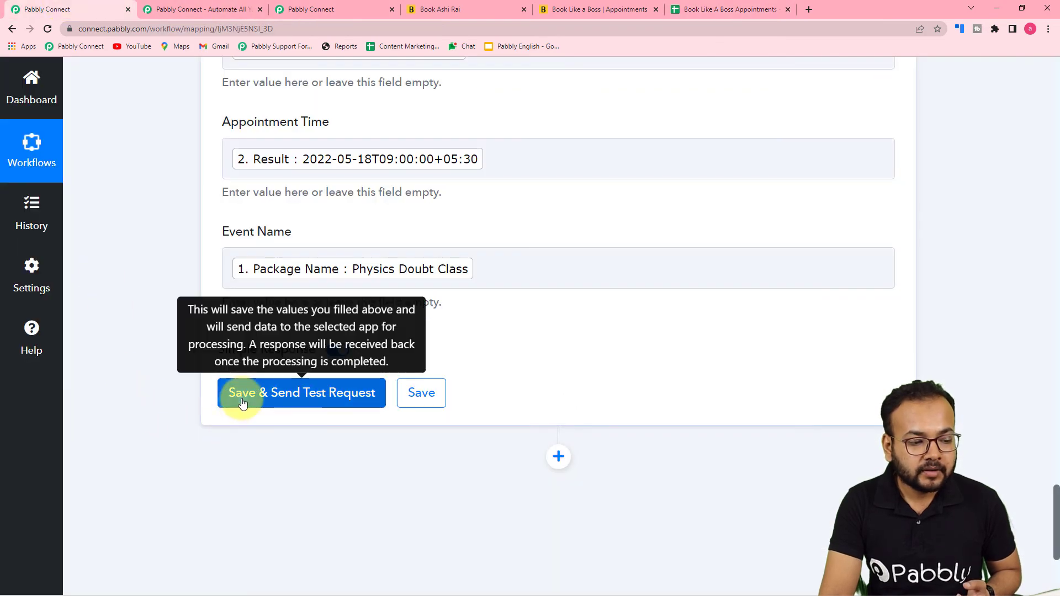
click(243, 403)
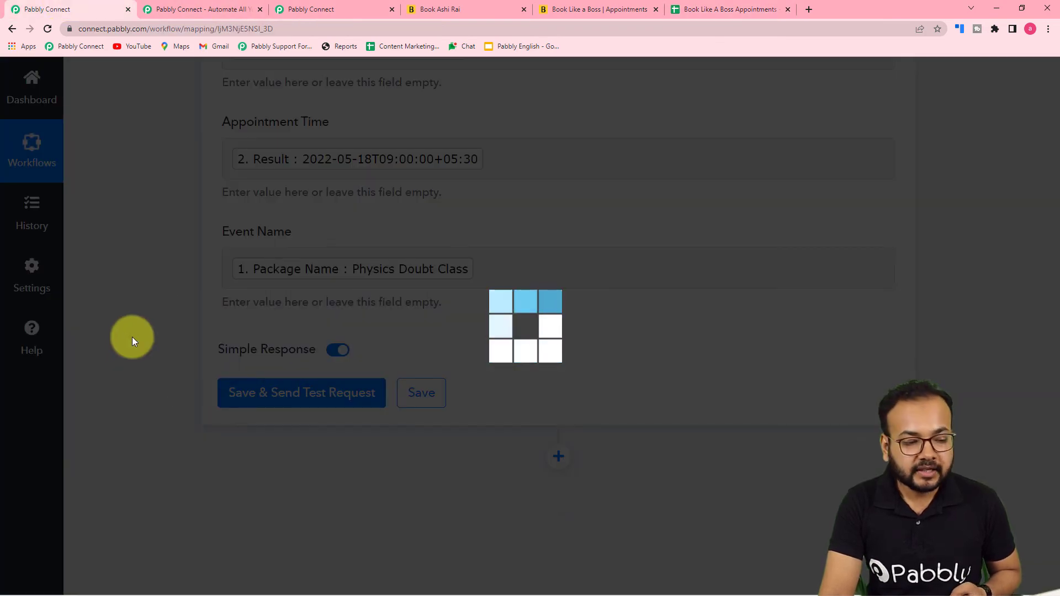
scroll(252, 399, down, 3)
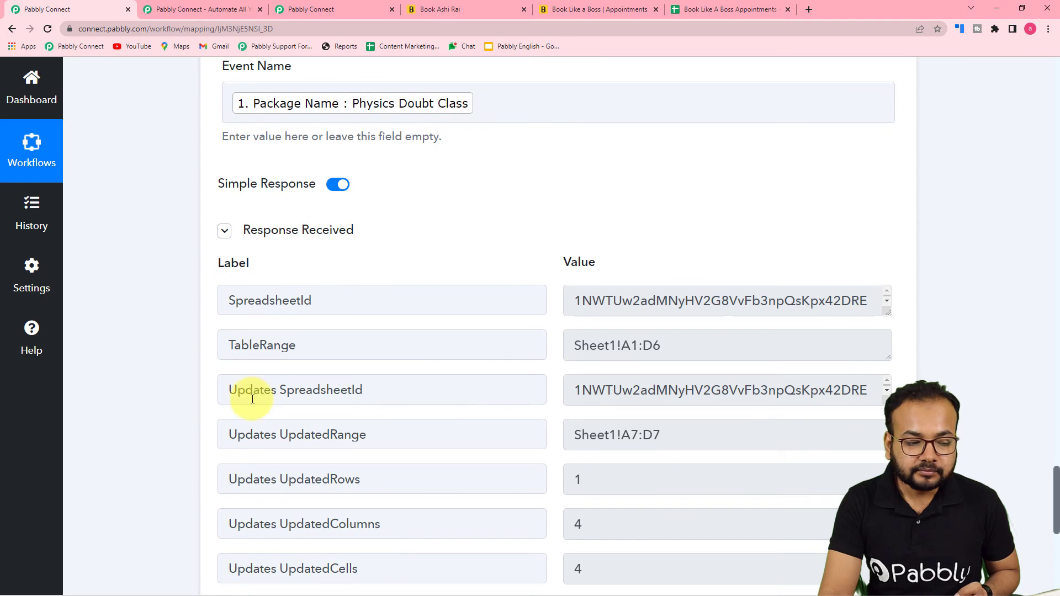
scroll(432, 426, down, 1)
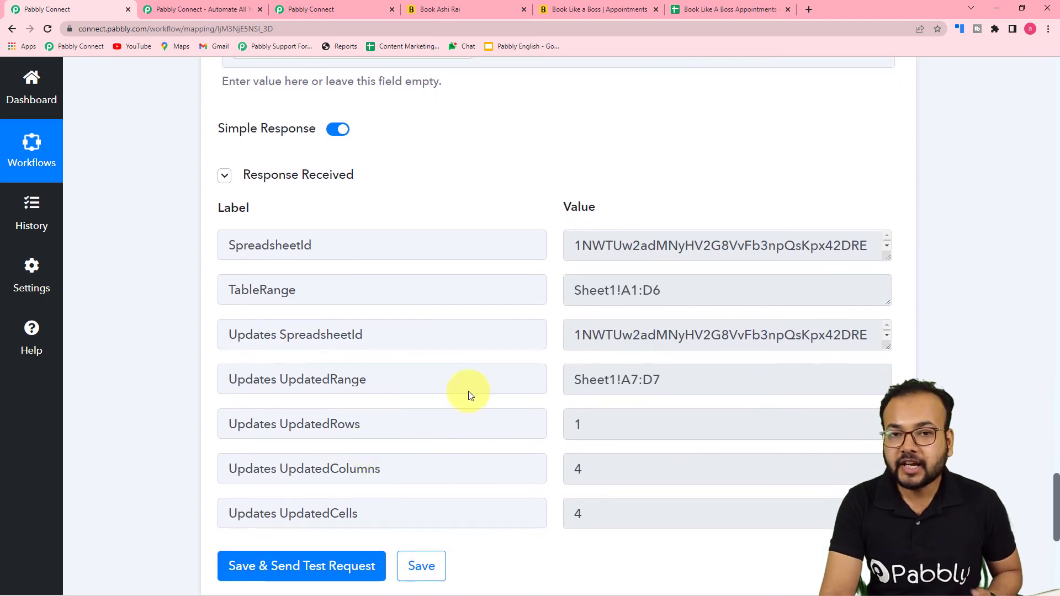
click(705, 14)
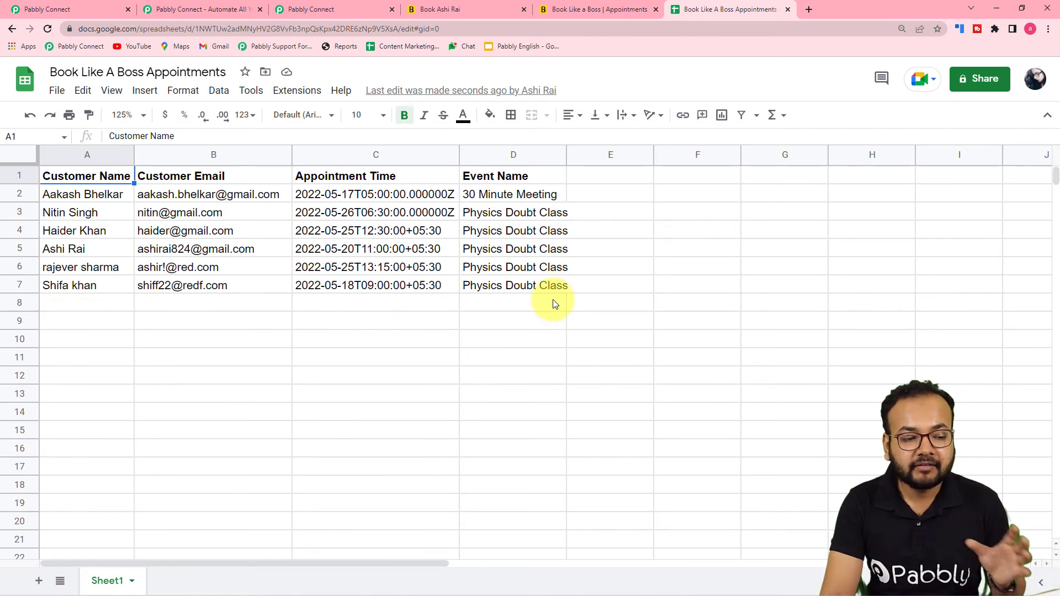
click(74, 10)
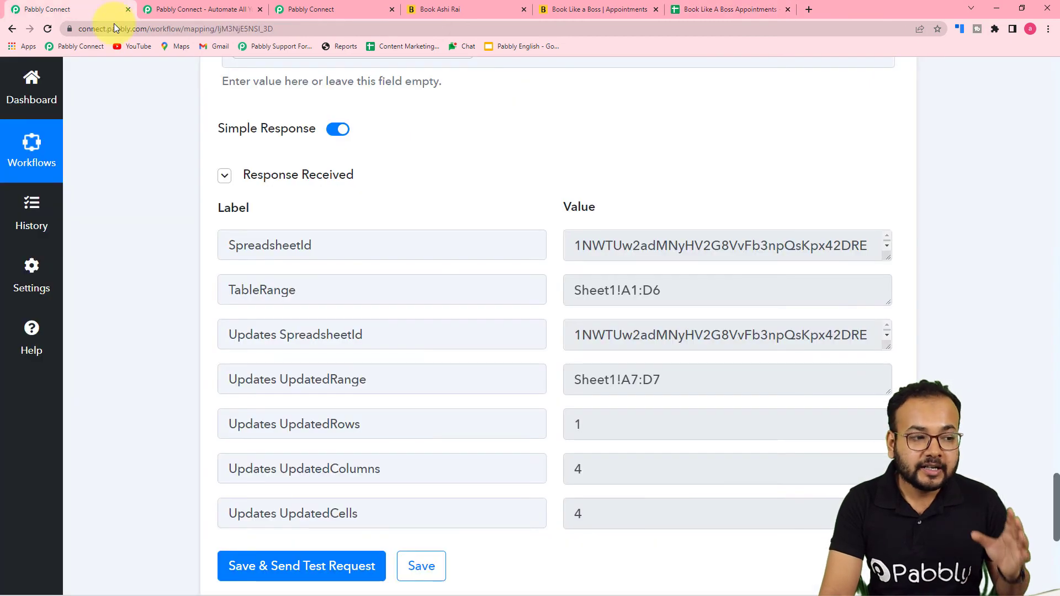
scroll(1048, 165, up, 4)
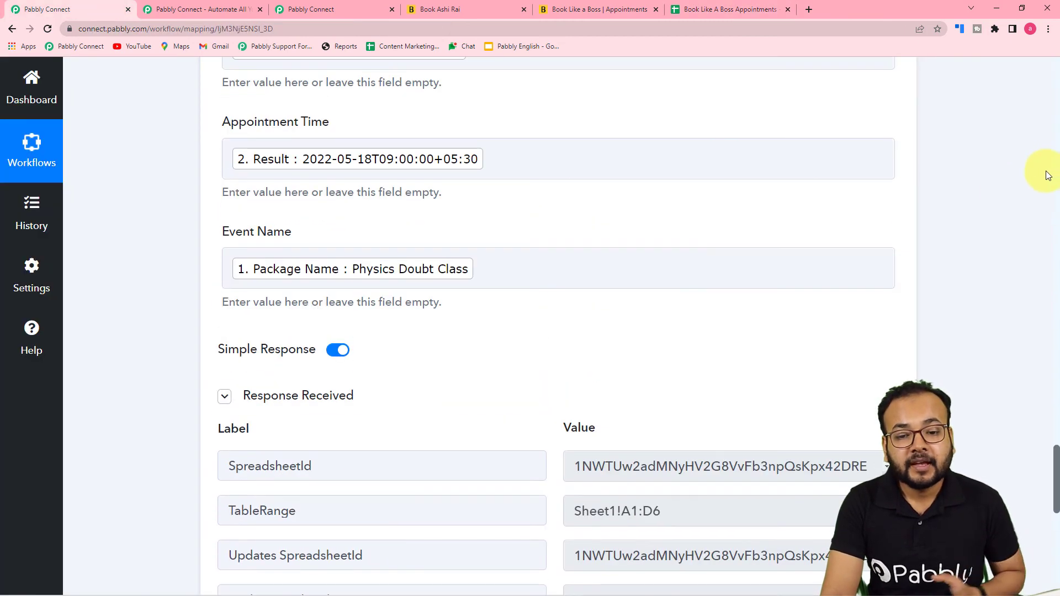
scroll(1056, 189, up, 15)
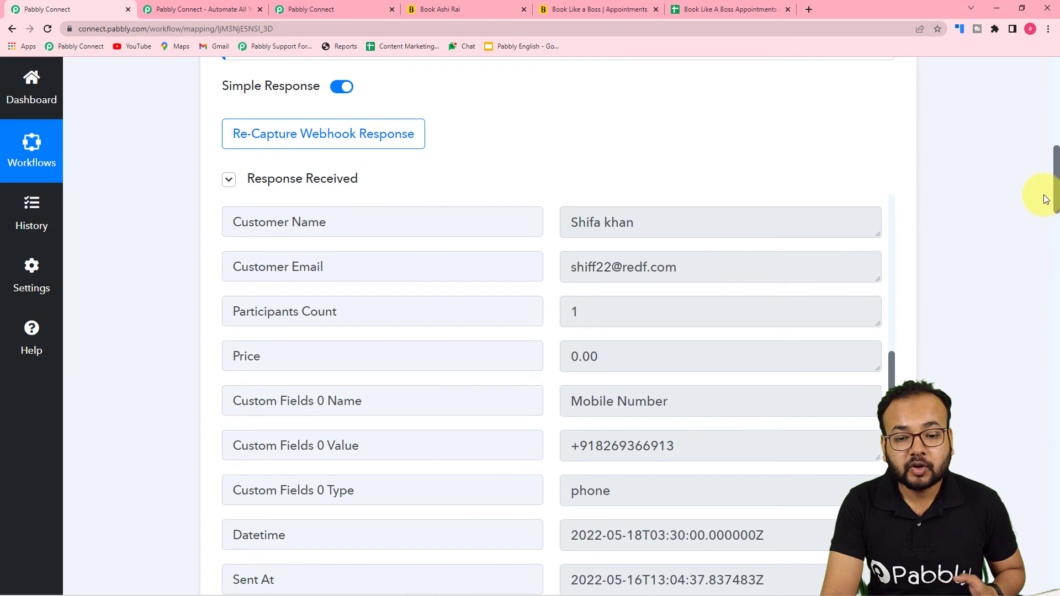
scroll(1056, 187, up, 10)
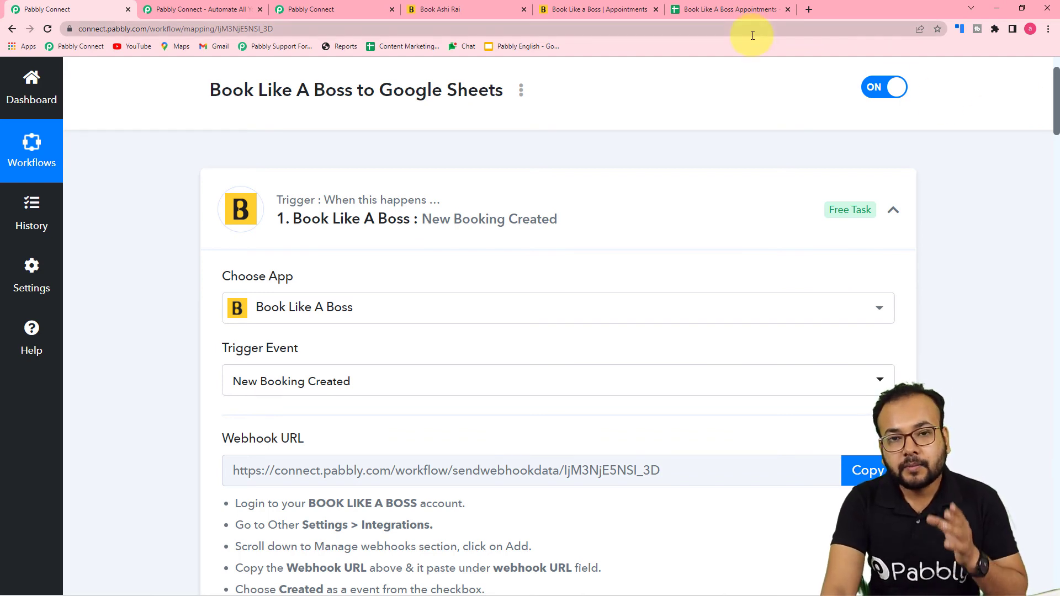
click(737, 8)
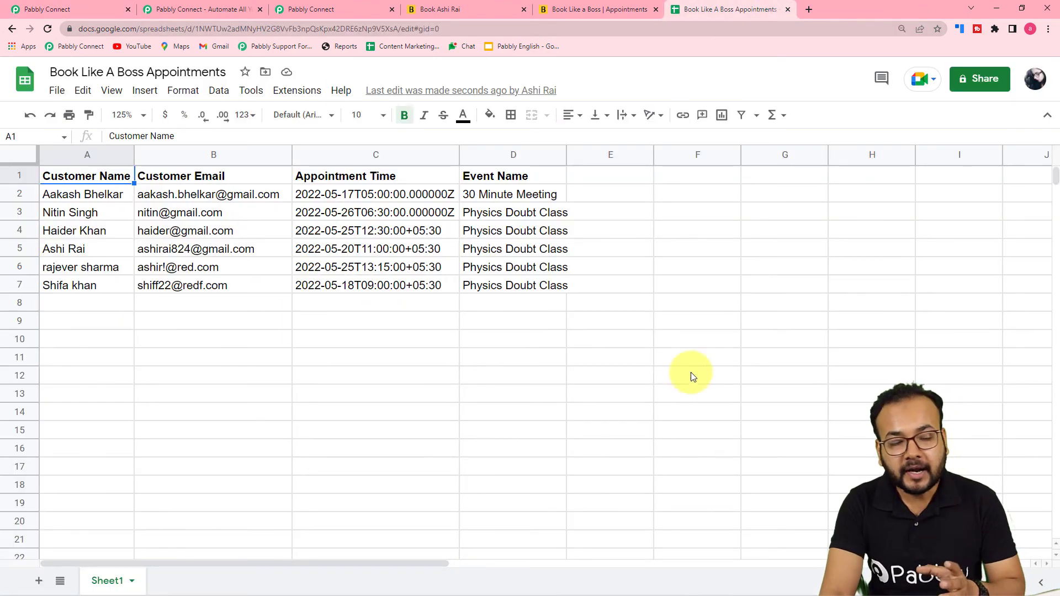
Review the trigger, Date/Time Formatter and Google Sheets mappings, checking the sheet's new booking row
click(84, 7)
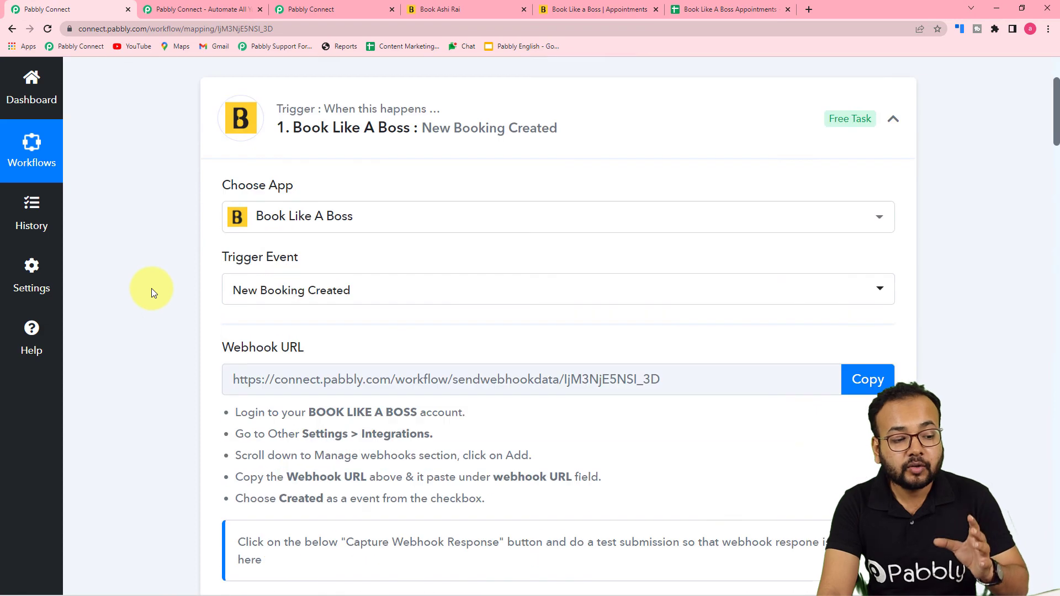
scroll(153, 293, down, 1)
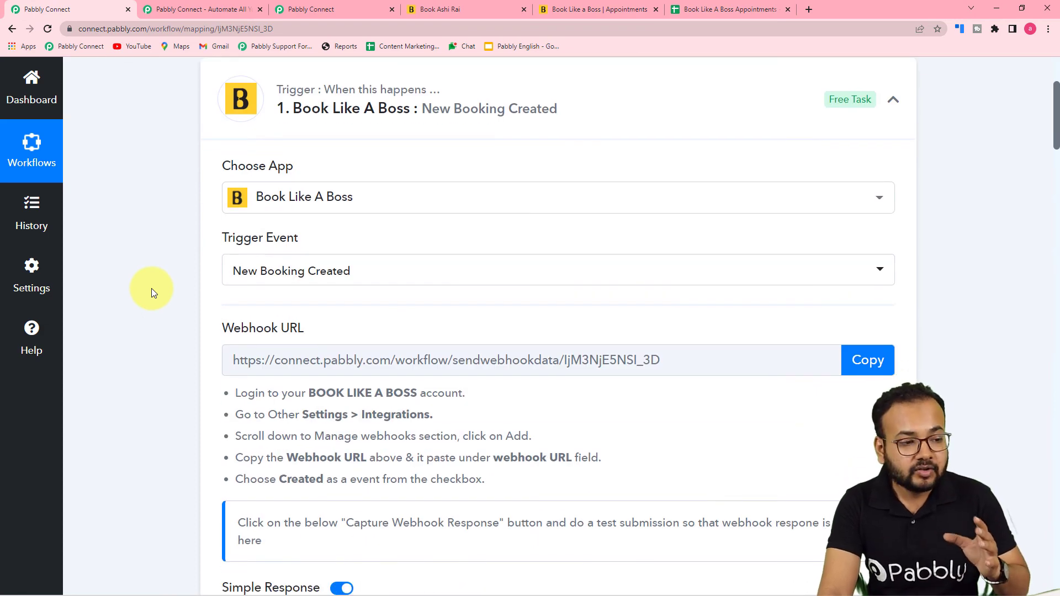
scroll(160, 238, down, 2)
scroll(161, 242, down, 7)
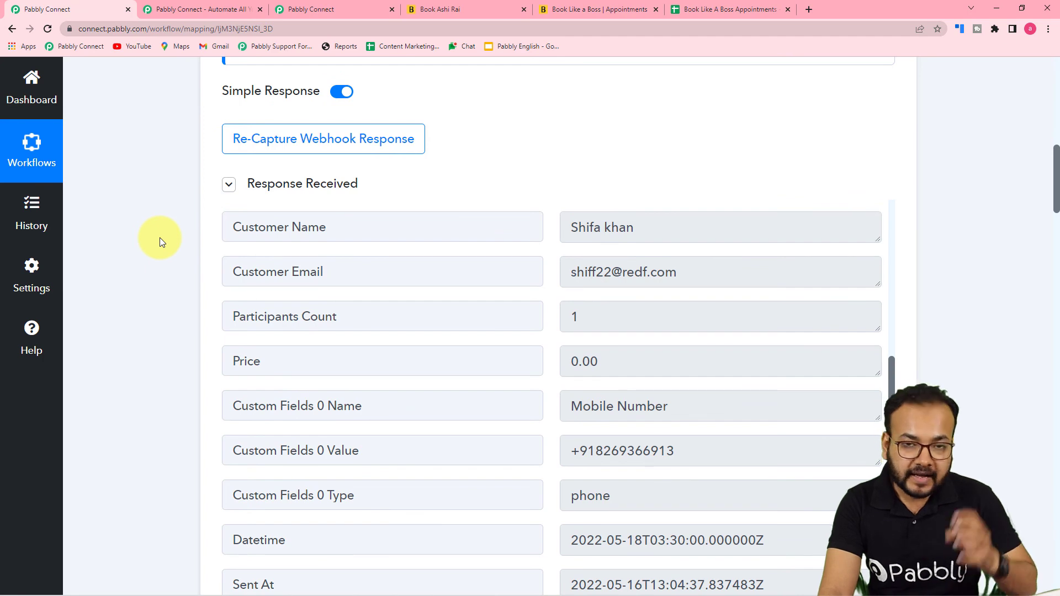
scroll(160, 237, down, 6)
scroll(160, 237, down, 10)
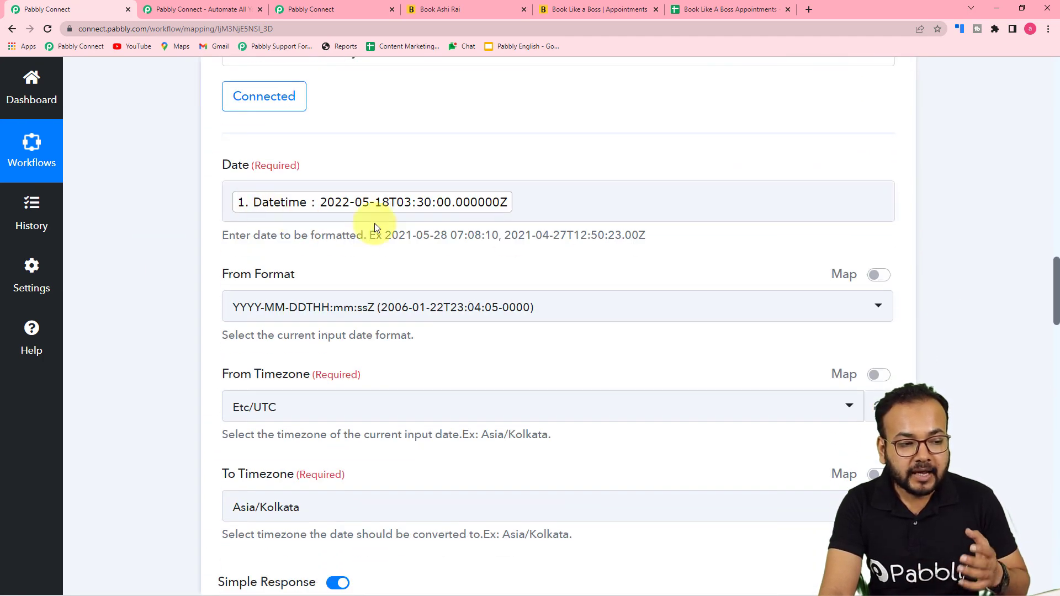
scroll(199, 249, down, 1)
scroll(199, 247, down, 1)
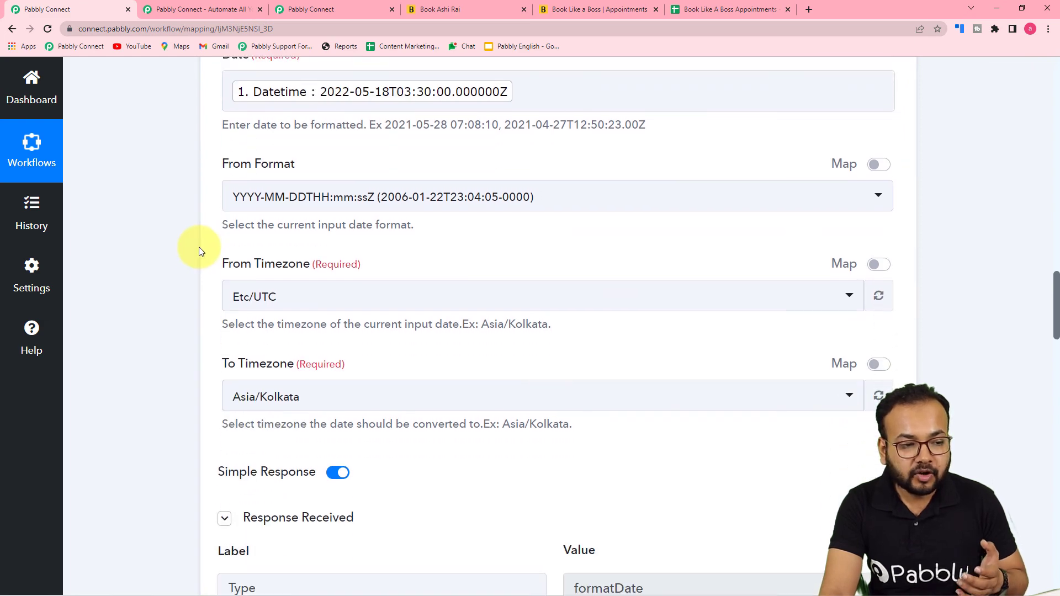
scroll(200, 228, down, 3)
scroll(199, 221, up, 5)
scroll(164, 310, down, 6)
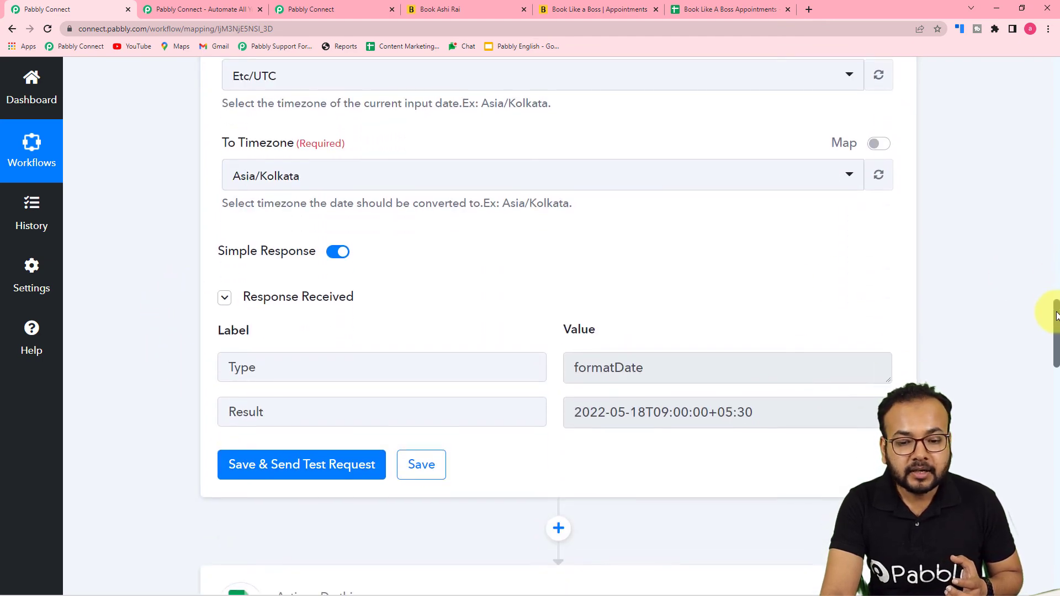
drag(1056, 316, 1045, 450)
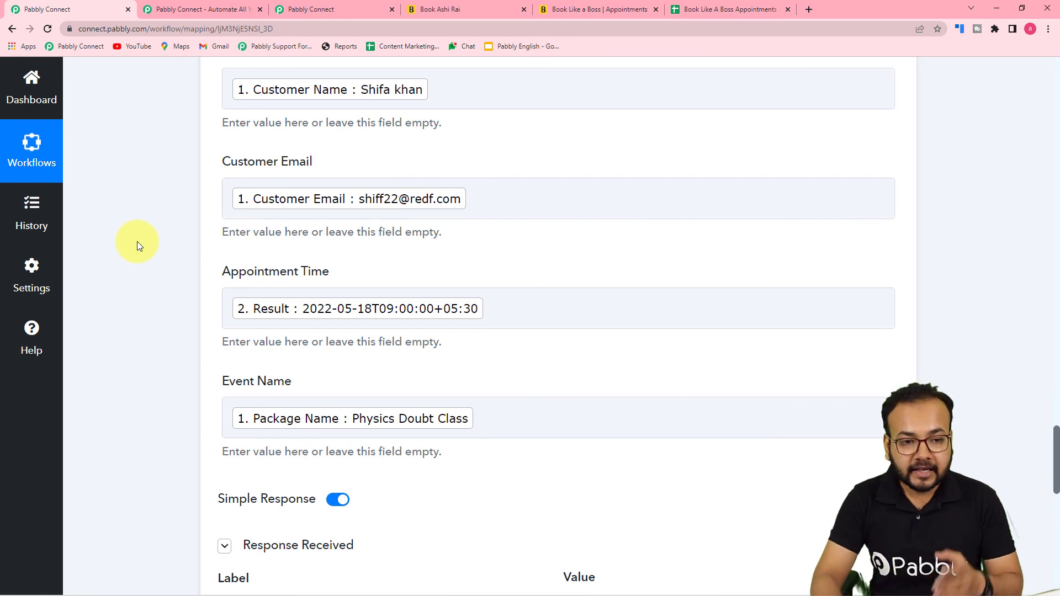
click(733, 9)
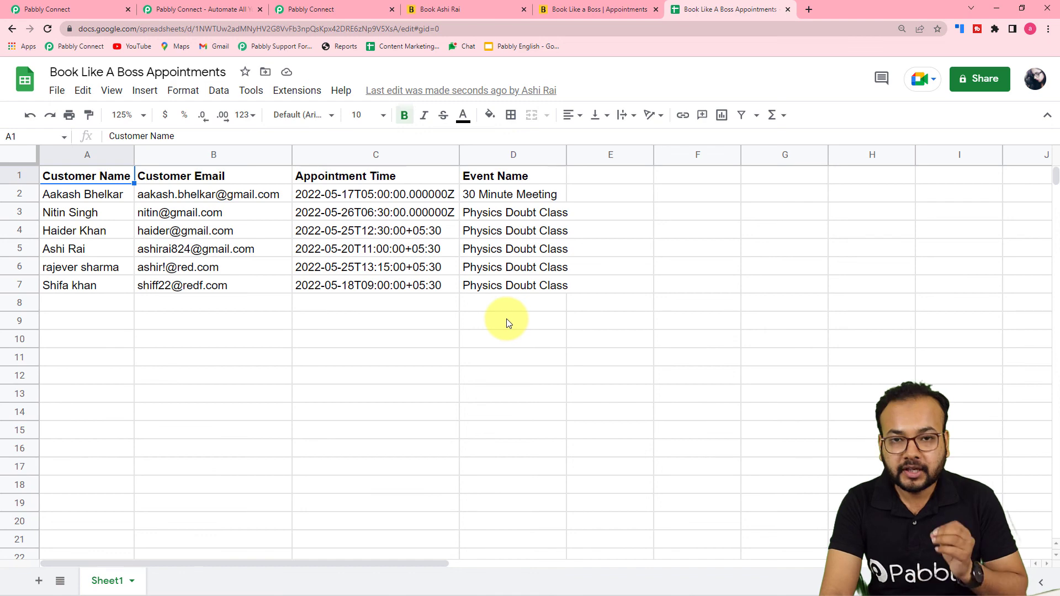
click(68, 8)
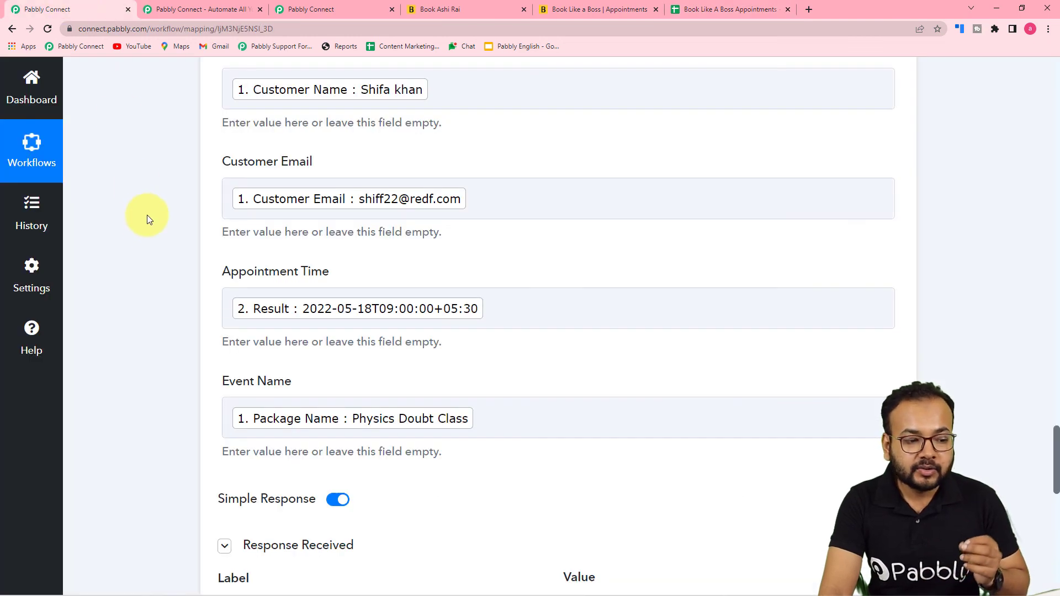